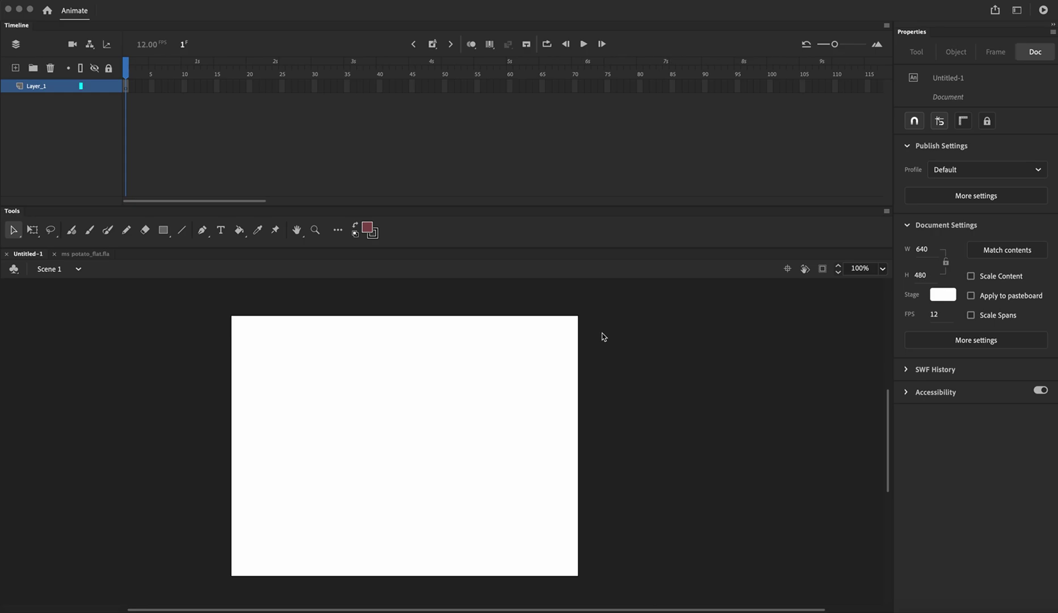
Step: Draw a closed freehand potato-shaped body outline with the Pencil tool, about 221 by 304 px, on the right half of the stage
scroll(603, 337, "up", 5)
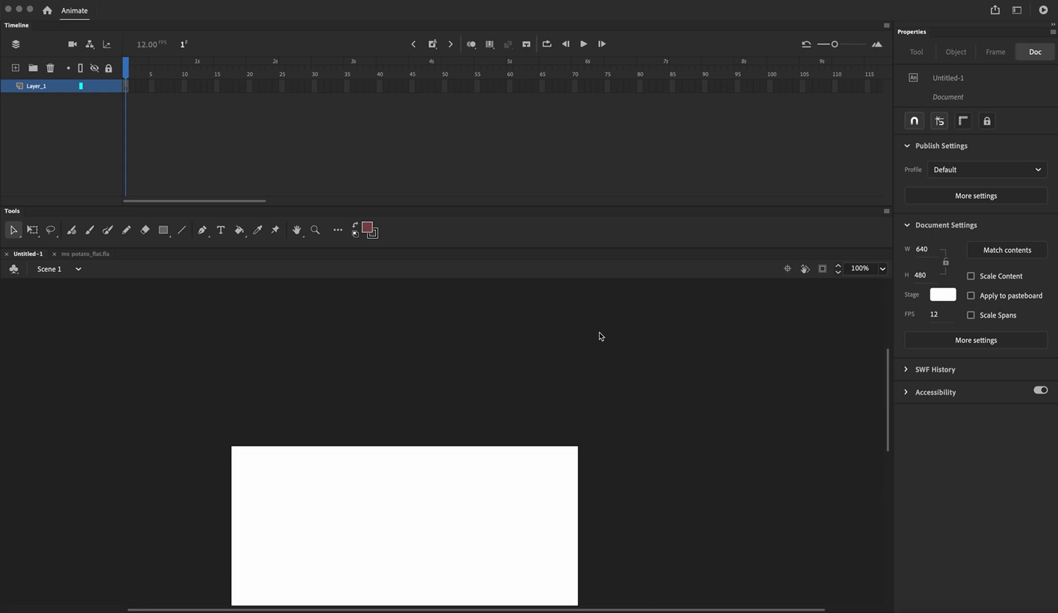
scroll(602, 337, "down", 6)
scroll(601, 336, "up", 2)
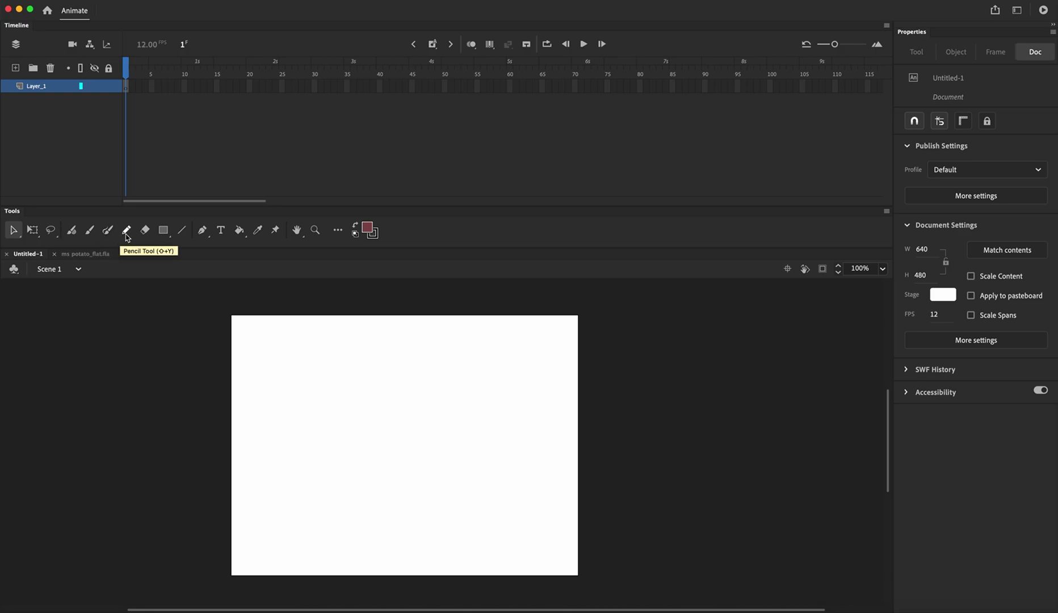
left_click(166, 236)
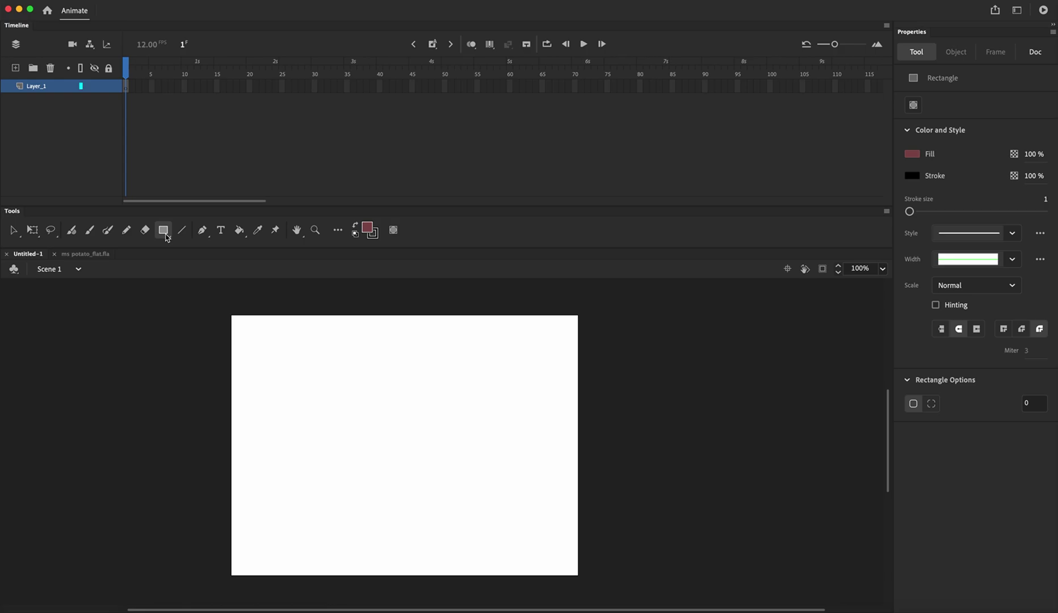
left_click(126, 231)
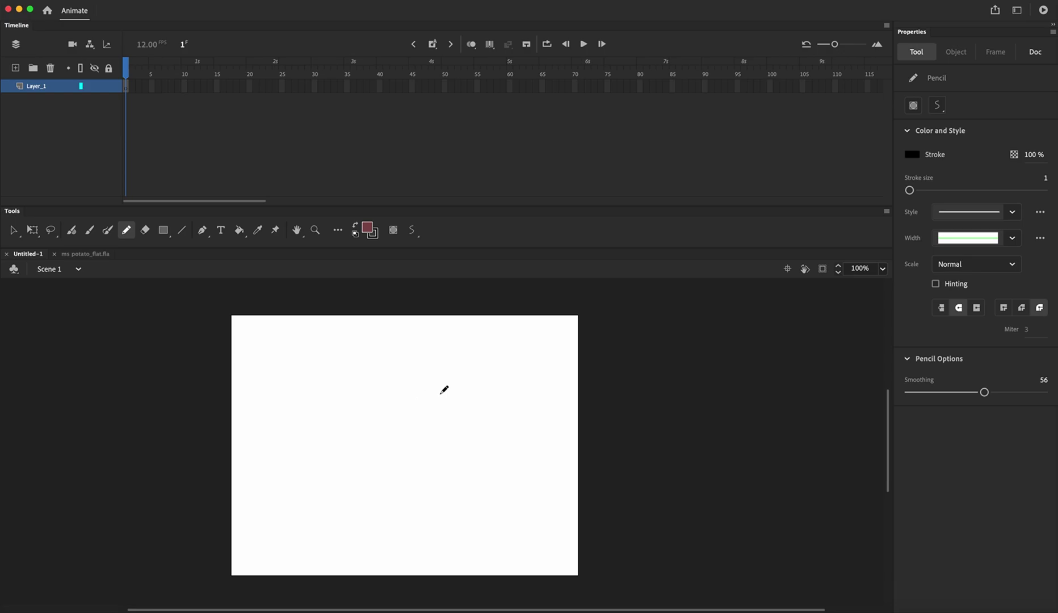
mouse_move(457, 391)
left_mouse_down()
mouse_move(417, 402)
mouse_move(410, 432)
mouse_move(426, 452)
mouse_move(401, 497)
mouse_move(422, 541)
mouse_move(456, 555)
mouse_move(492, 553)
mouse_move(519, 525)
mouse_move(517, 481)
mouse_move(487, 440)
mouse_move(456, 392)
left_mouse_up()
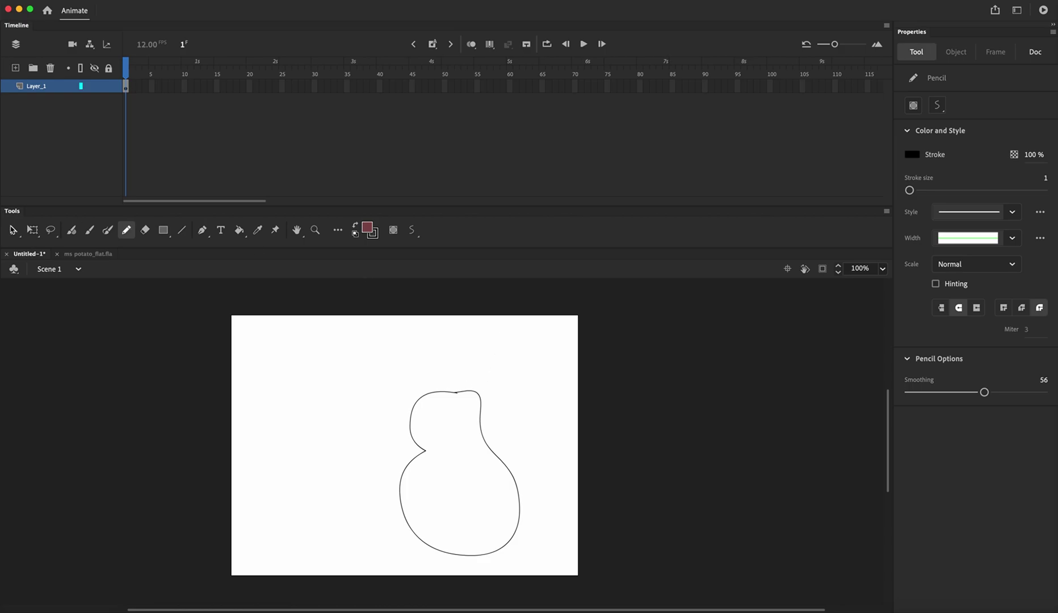
left_click(12, 230)
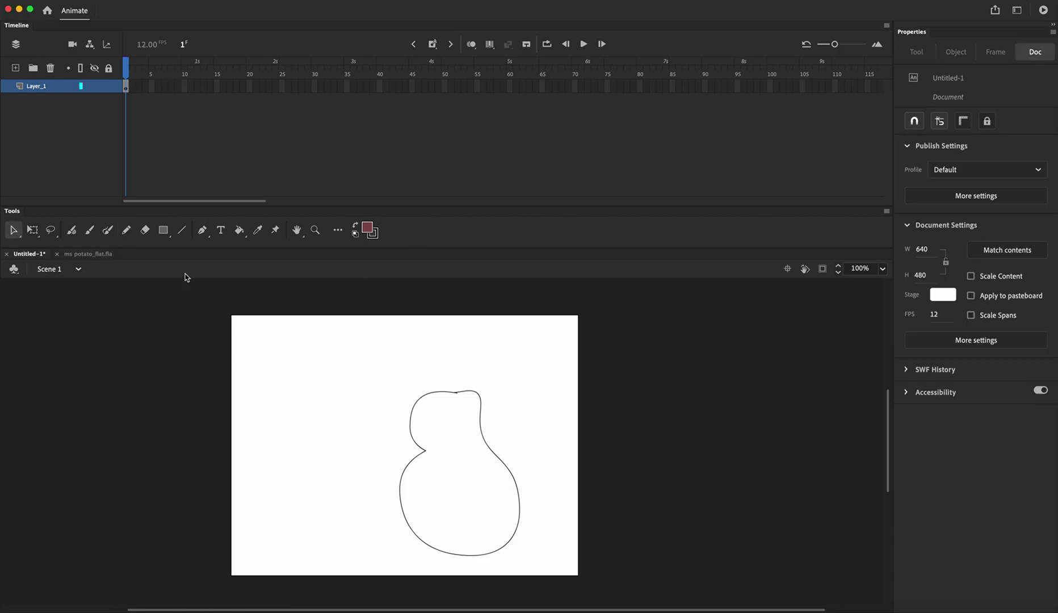
Step: Look at the finished character in ms potato_flat.fla and return to the untitled document
left_click(88, 254)
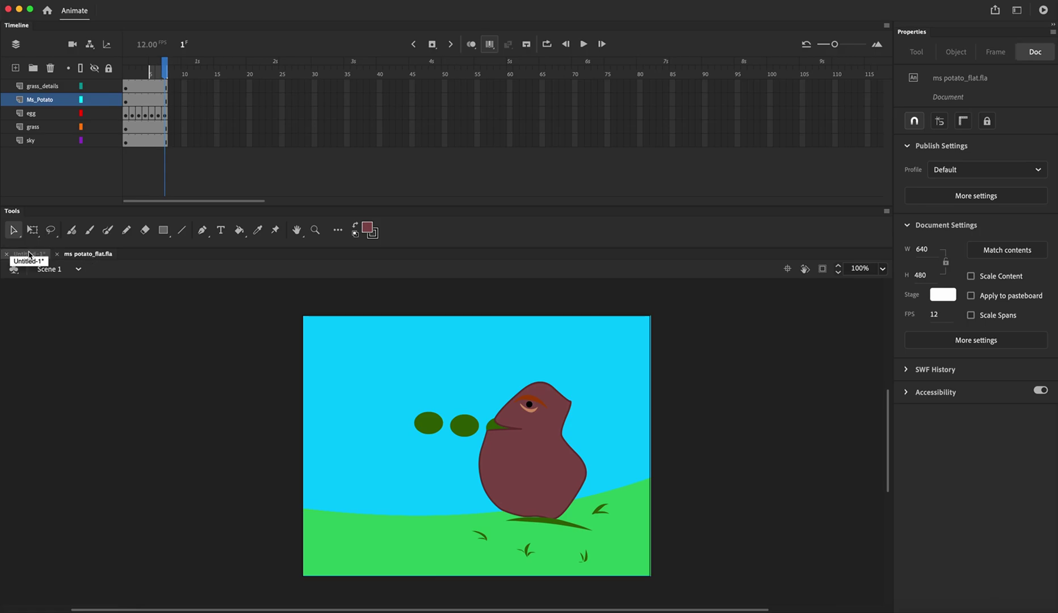
left_click(29, 254)
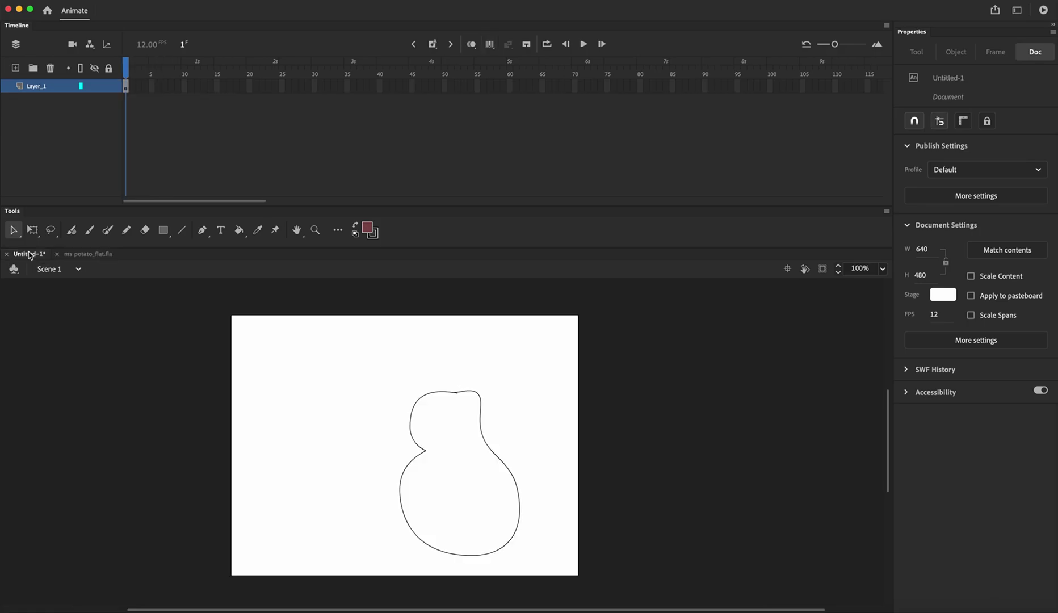
Step: Try selecting a single segment of the potato outline and the whole connected outline
double_click(477, 395)
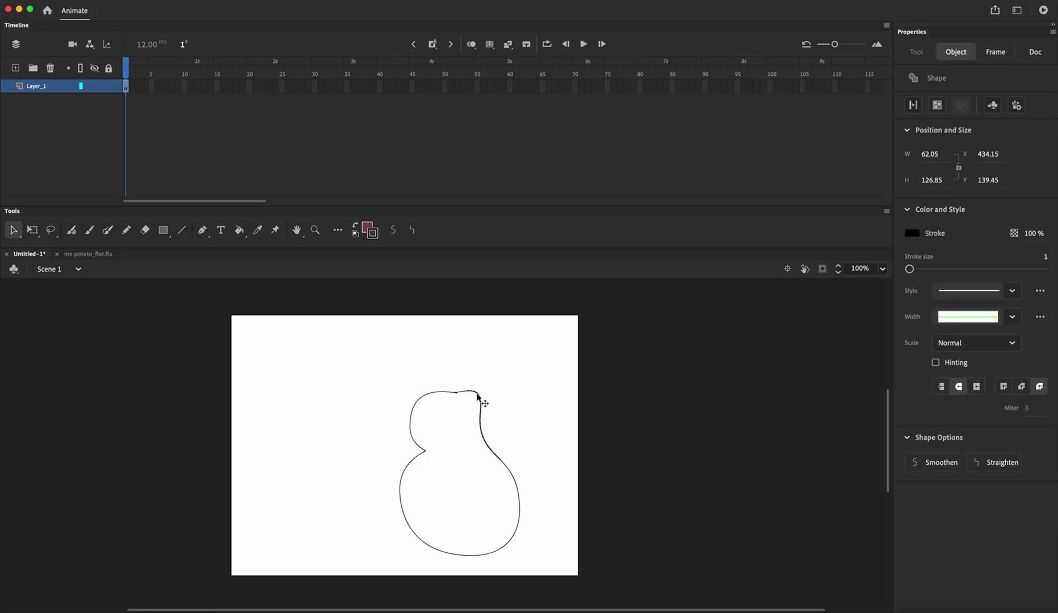
left_click(520, 373)
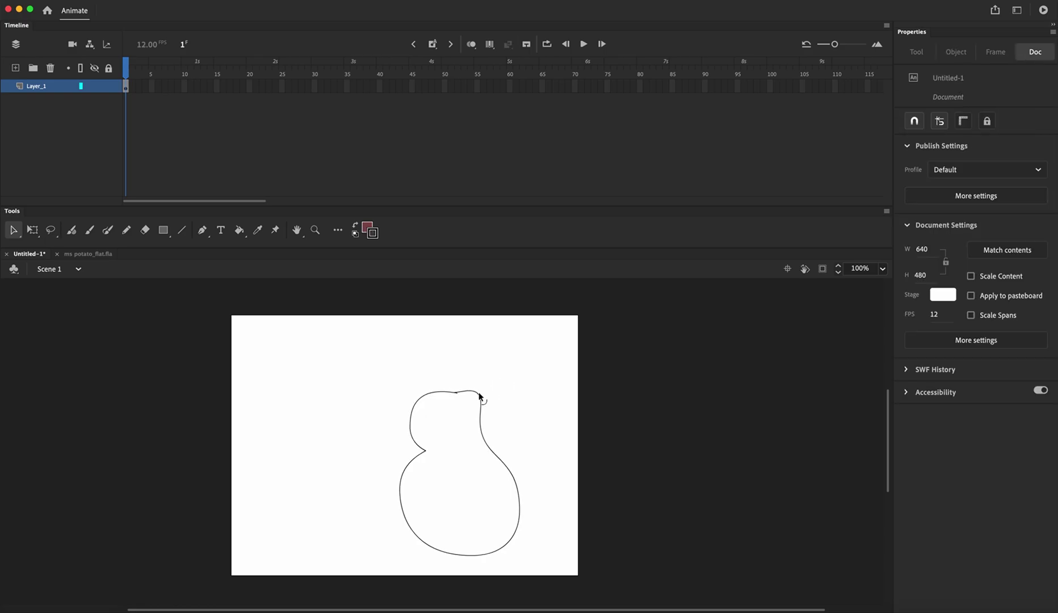
left_click(482, 401)
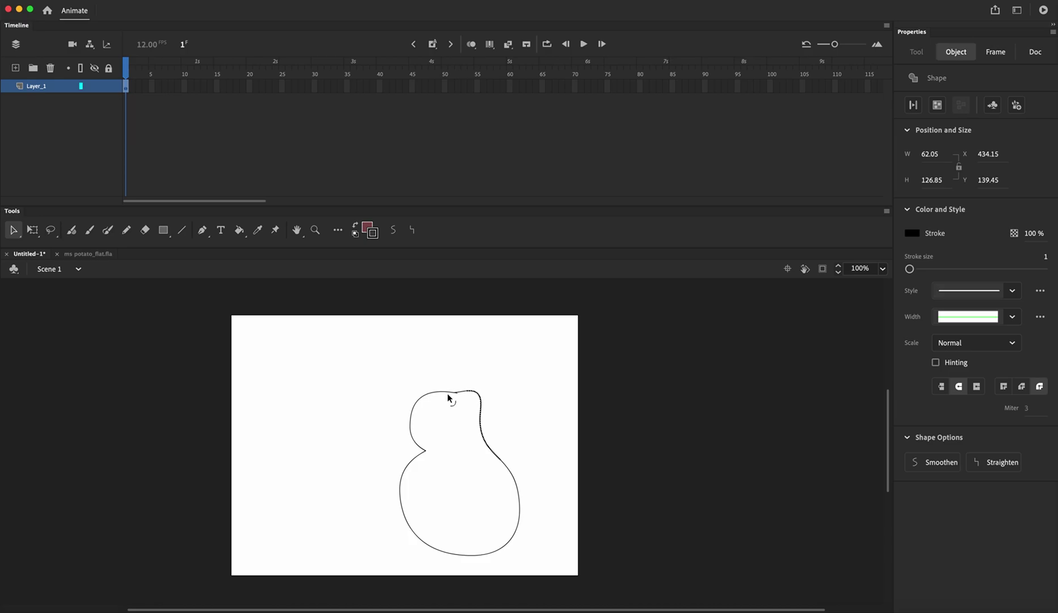
left_click(469, 417)
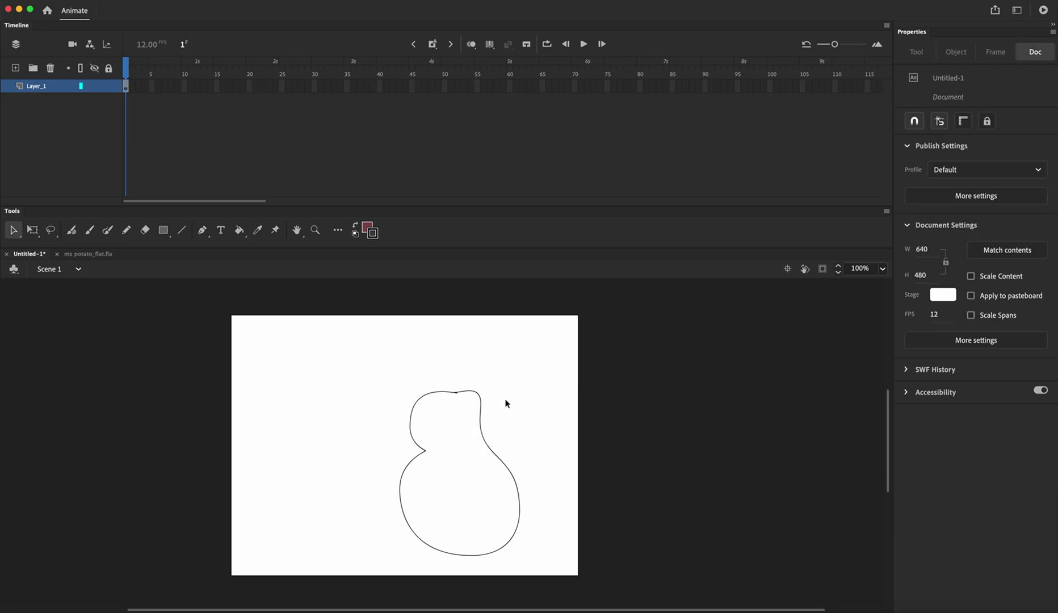
left_click(473, 395)
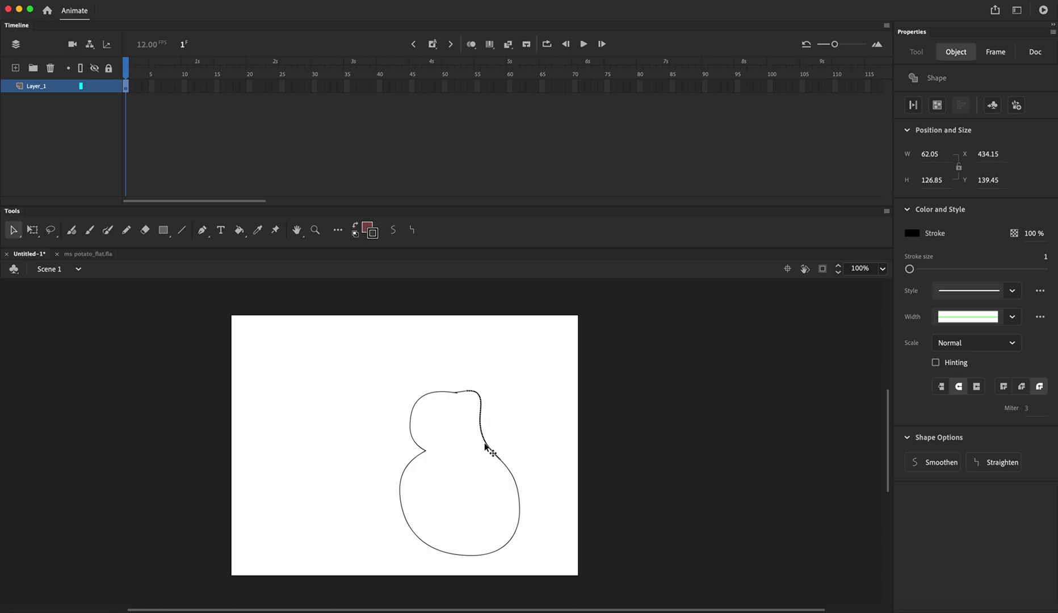
double_click(478, 396)
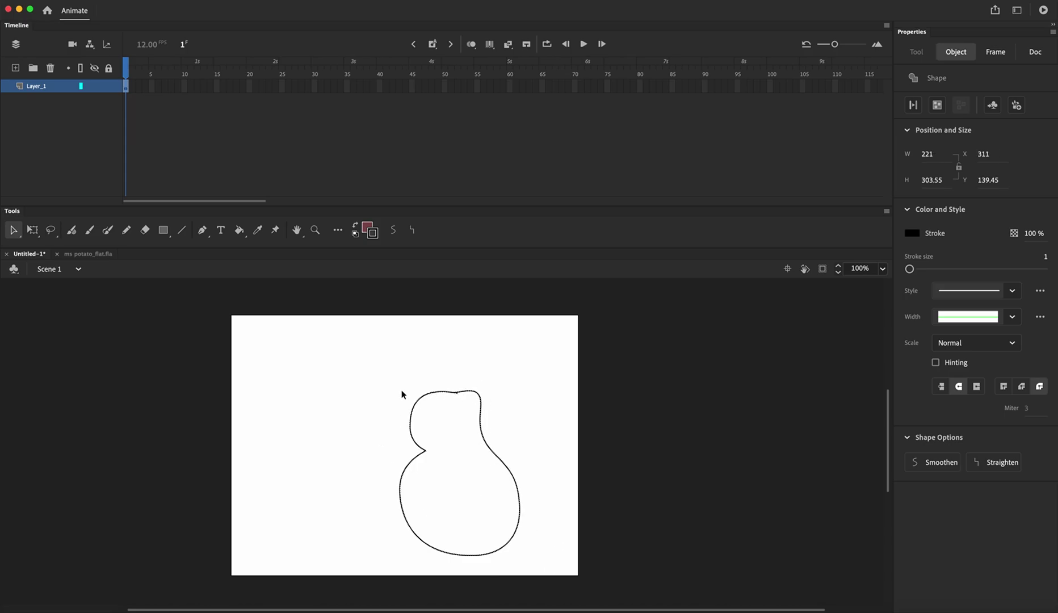
left_click_drag(375, 366, 552, 570)
Step: Rename the drawing's layer as potato
double_click(38, 87)
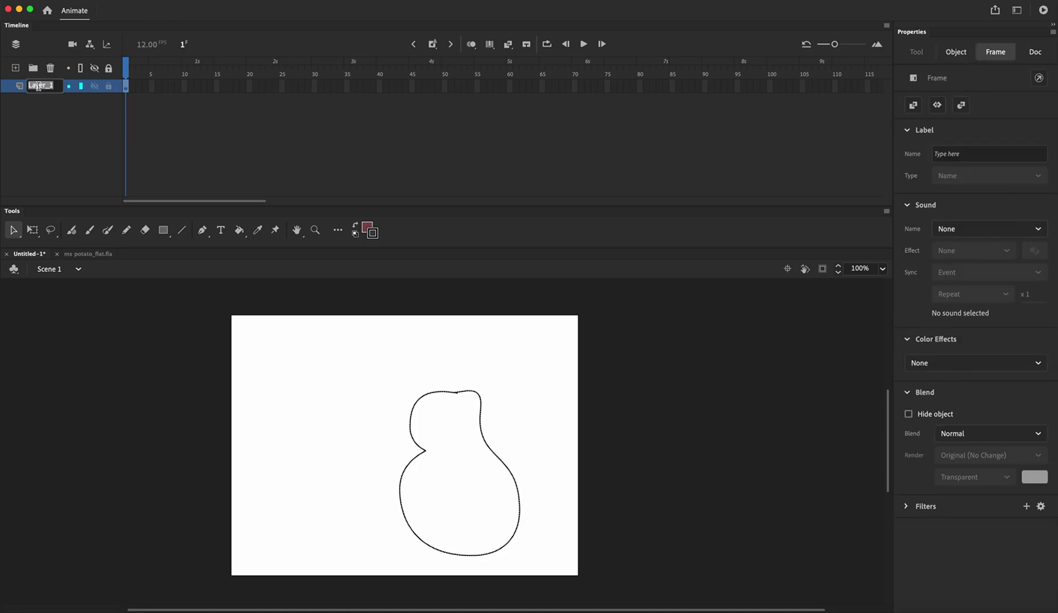
type("potato")
key("Return")
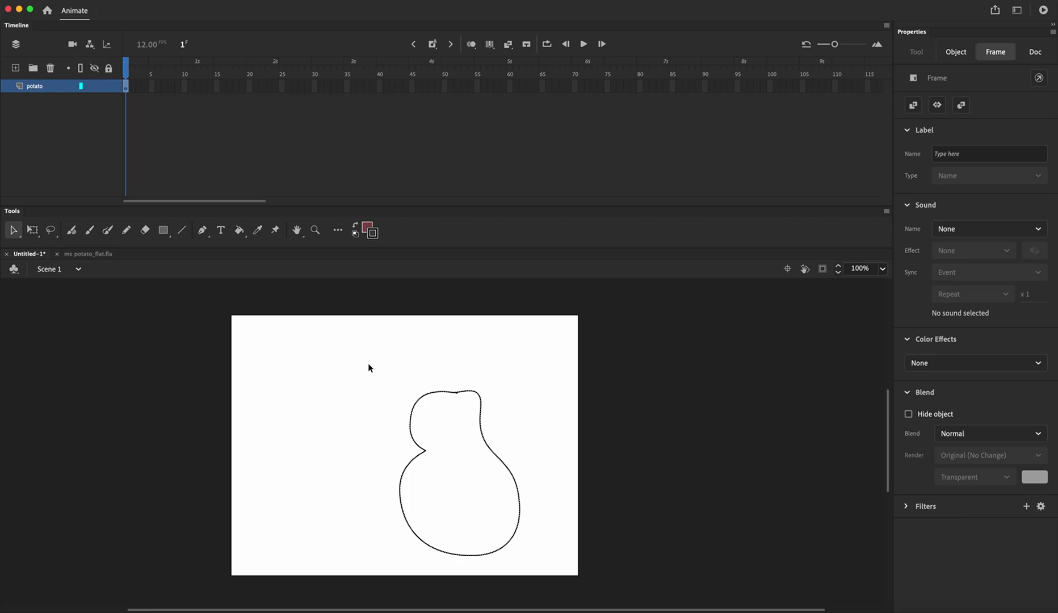
Step: Select the whole outline and convert it to a Movie Clip symbol named potato
left_click_drag(368, 365, 561, 609)
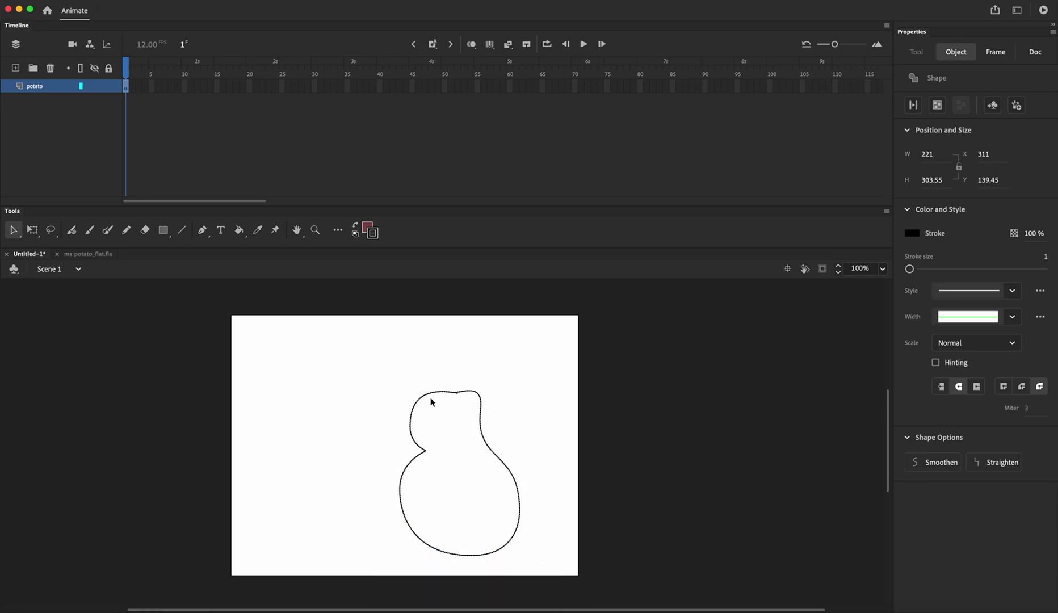
right_click(486, 445)
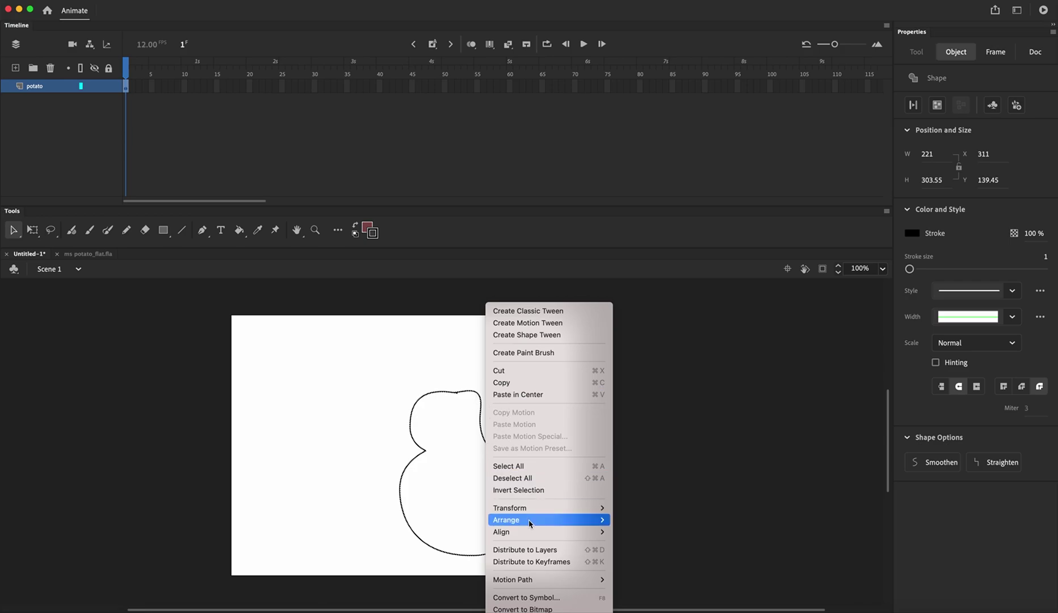
left_click(537, 597)
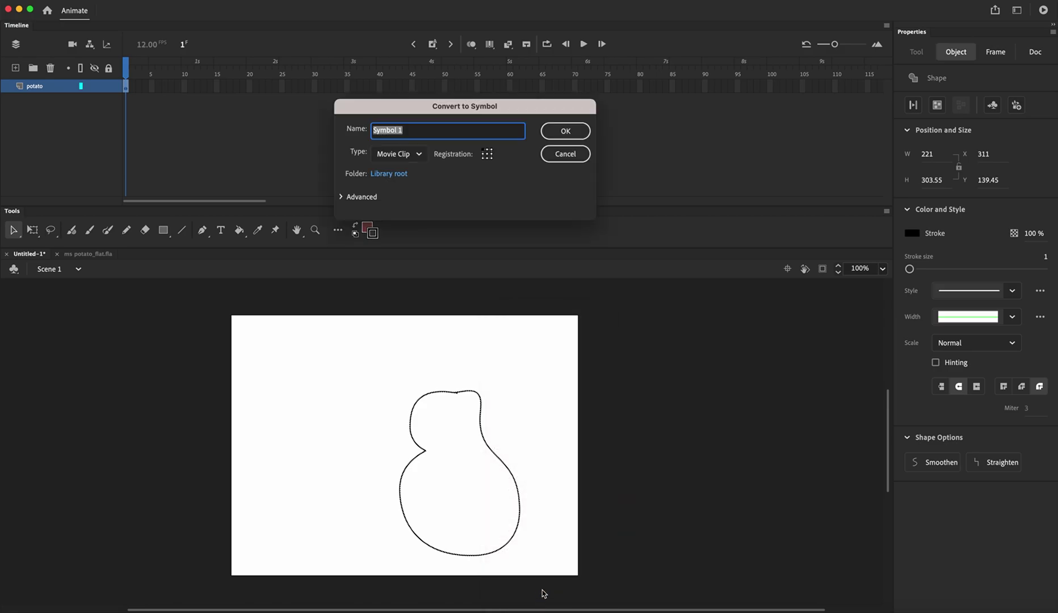
type("potato")
left_click(413, 158)
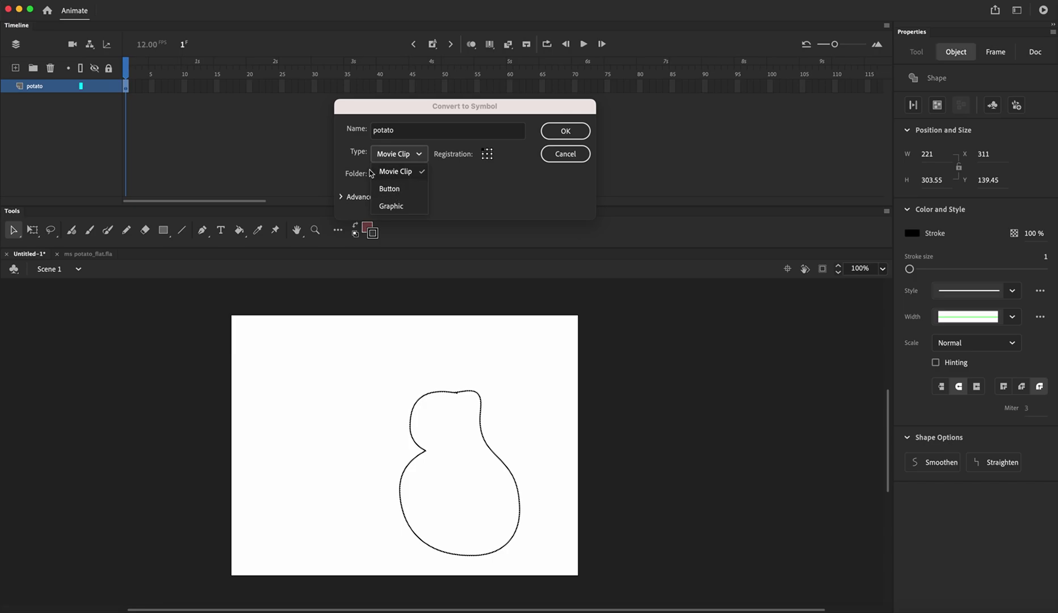
left_click(571, 132)
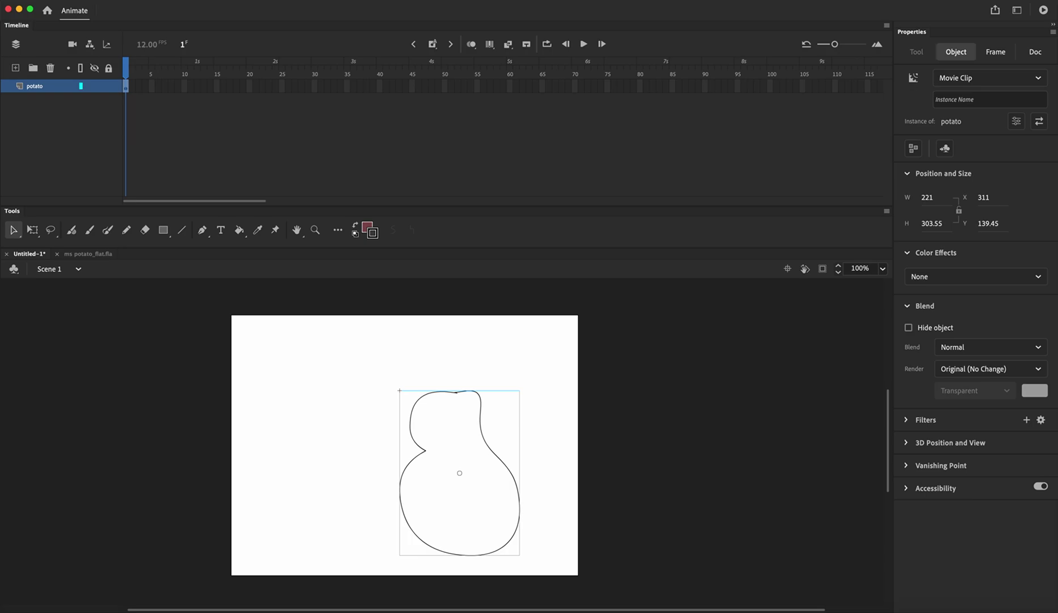
Step: Bring the Library into view, check the potato symbol's details, reduce the Library's height and place it beside the stage
left_click_drag(1057, 18, 789, 14)
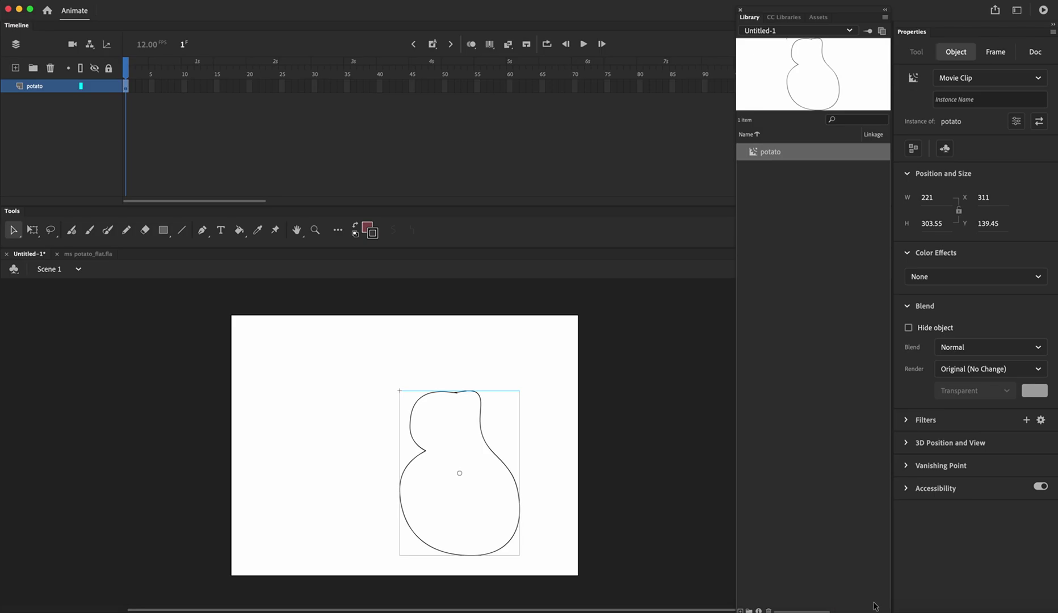
scroll(872, 571, "right", 3)
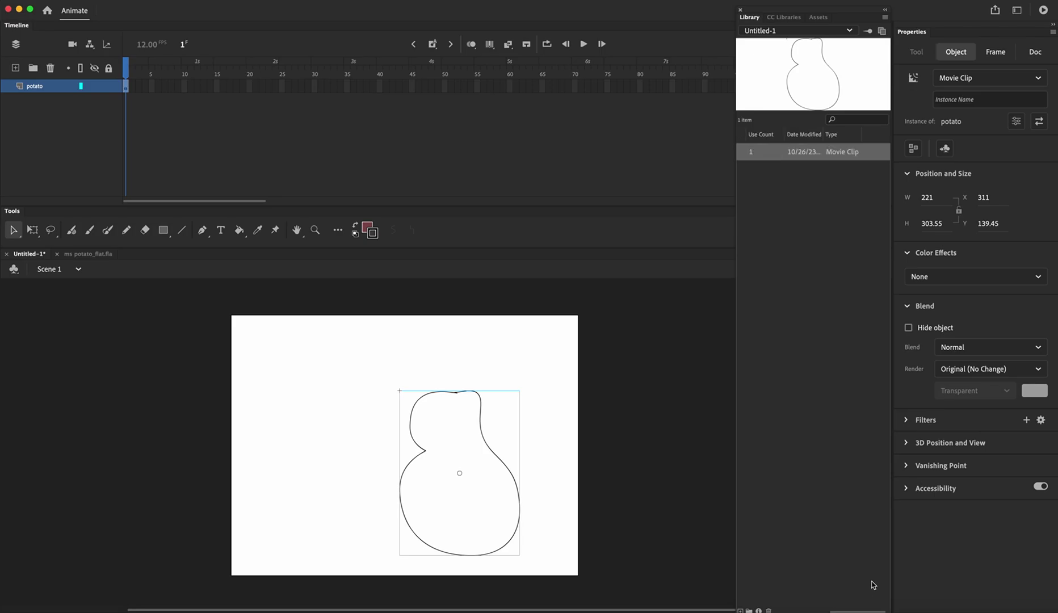
left_click_drag(851, 21, 852, 15)
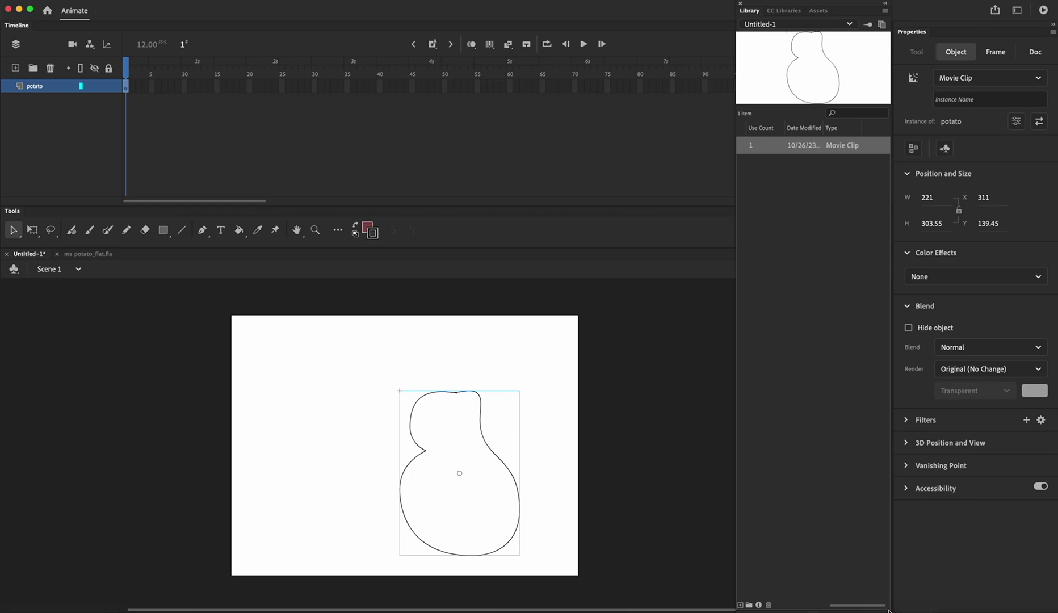
left_click_drag(888, 610, 867, 300)
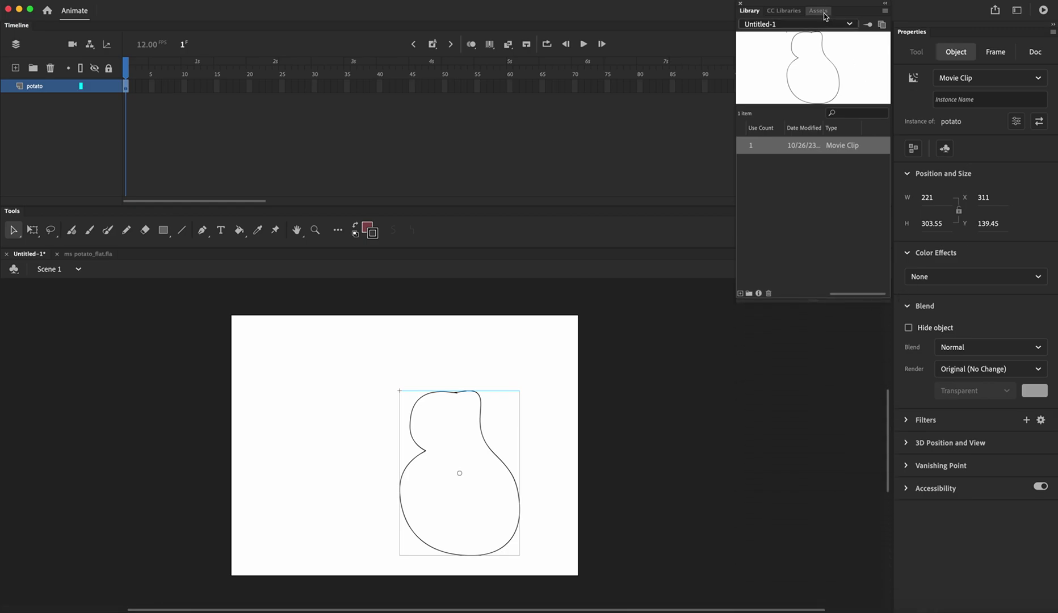
left_click_drag(854, 6, 848, 299)
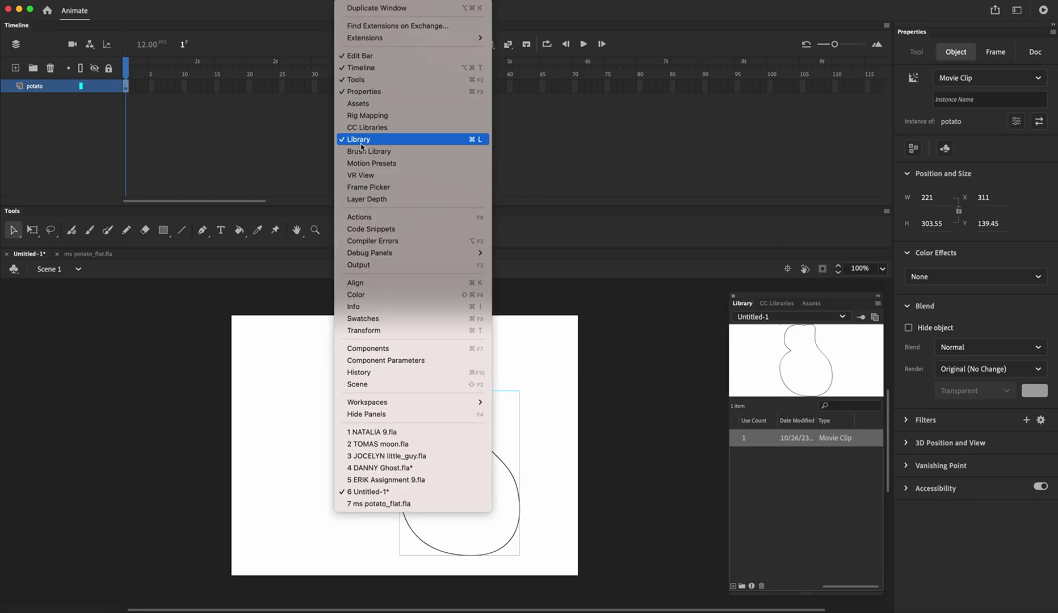
left_click(400, 5)
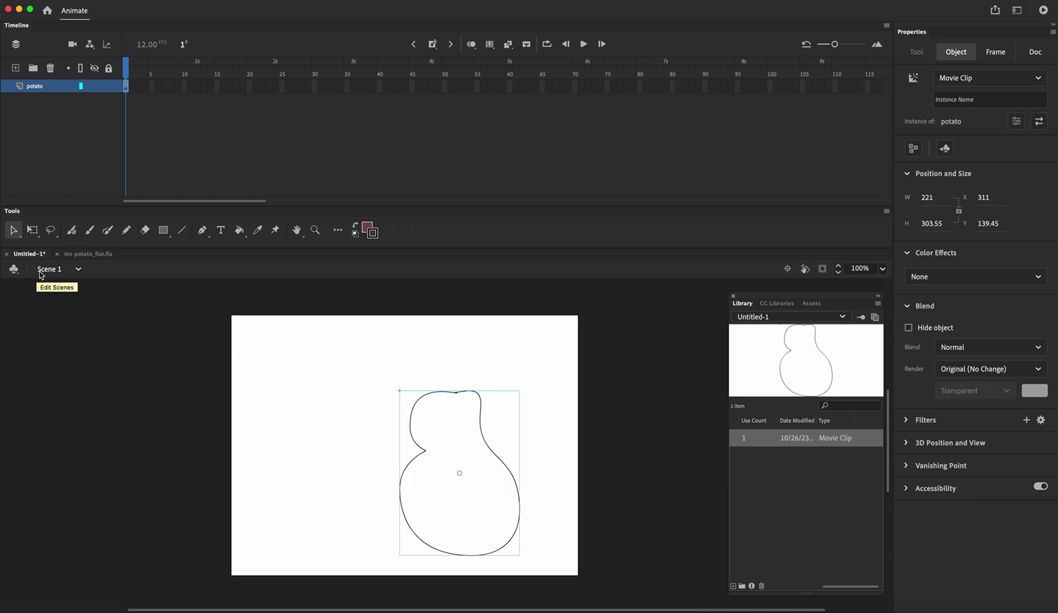
Step: Open the potato symbol for editing and rename its layer as body
double_click(481, 421)
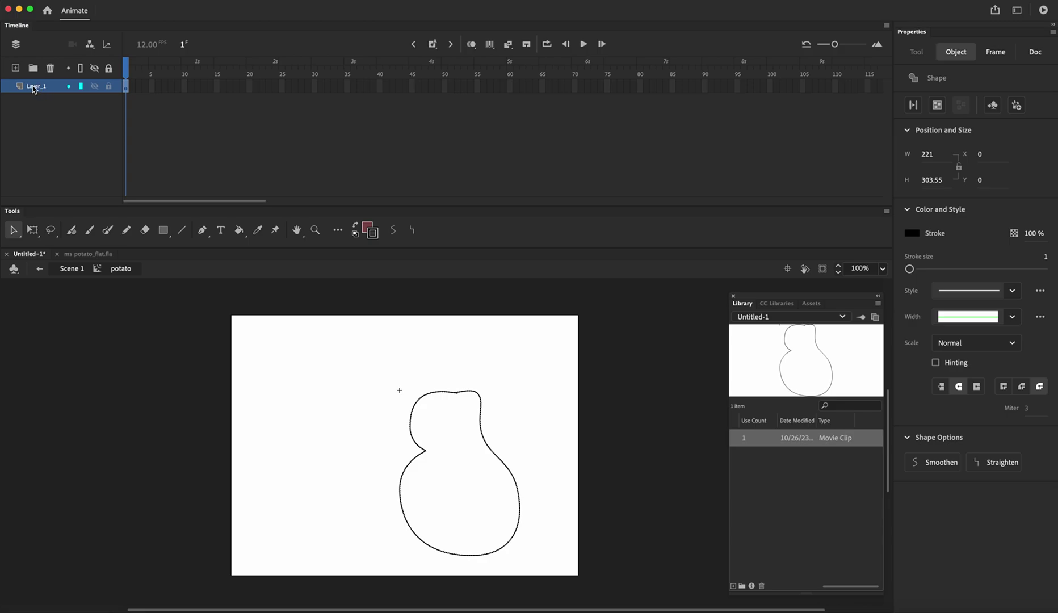
left_click(39, 270)
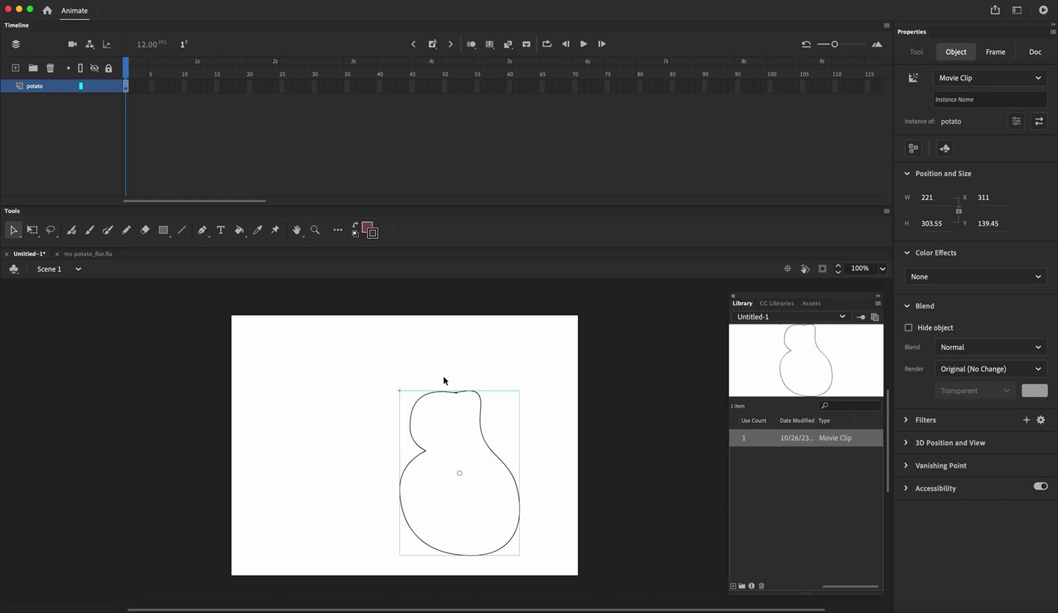
double_click(481, 435)
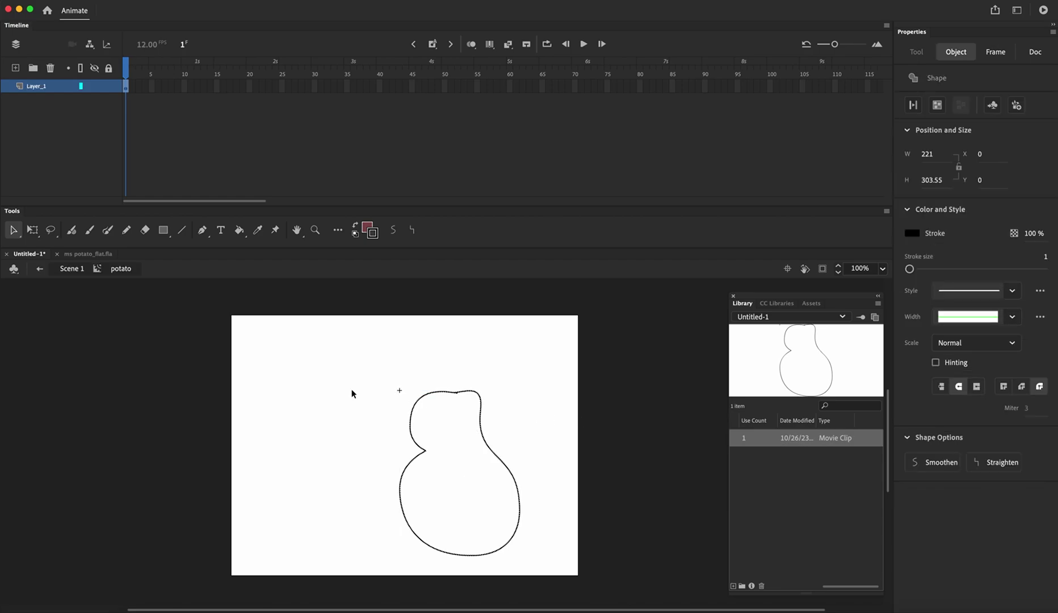
double_click(37, 85)
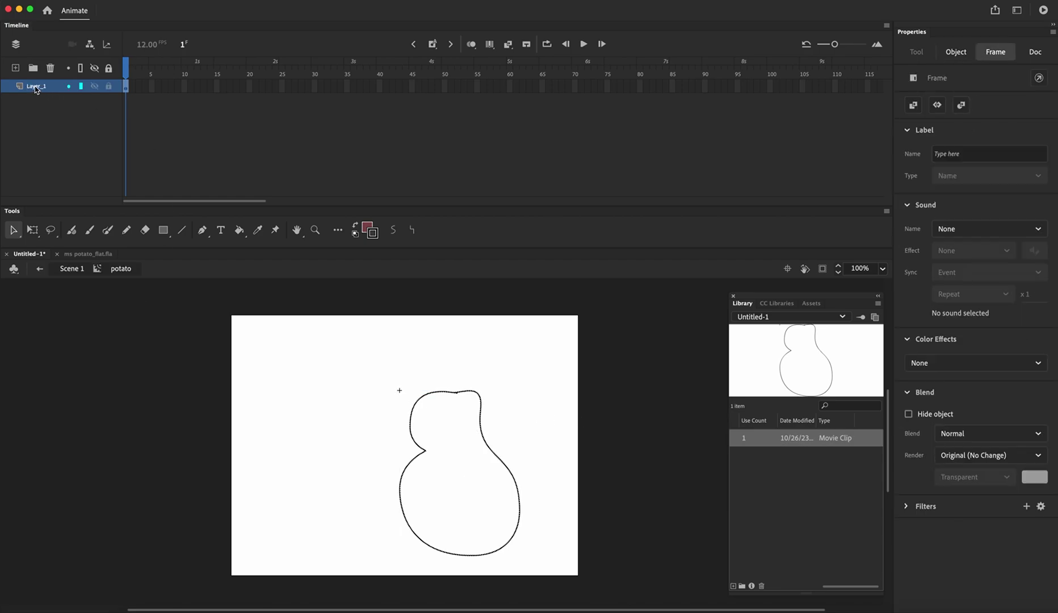
type("body")
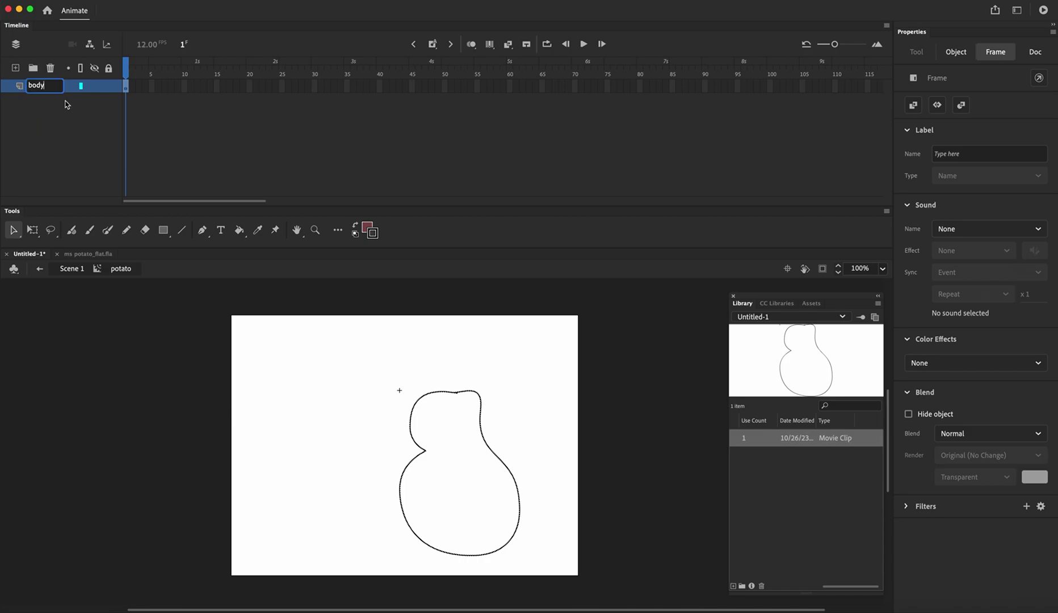
left_click(62, 107)
Step: Add a new layer named eye above the body layer inside the potato symbol
left_click(15, 68)
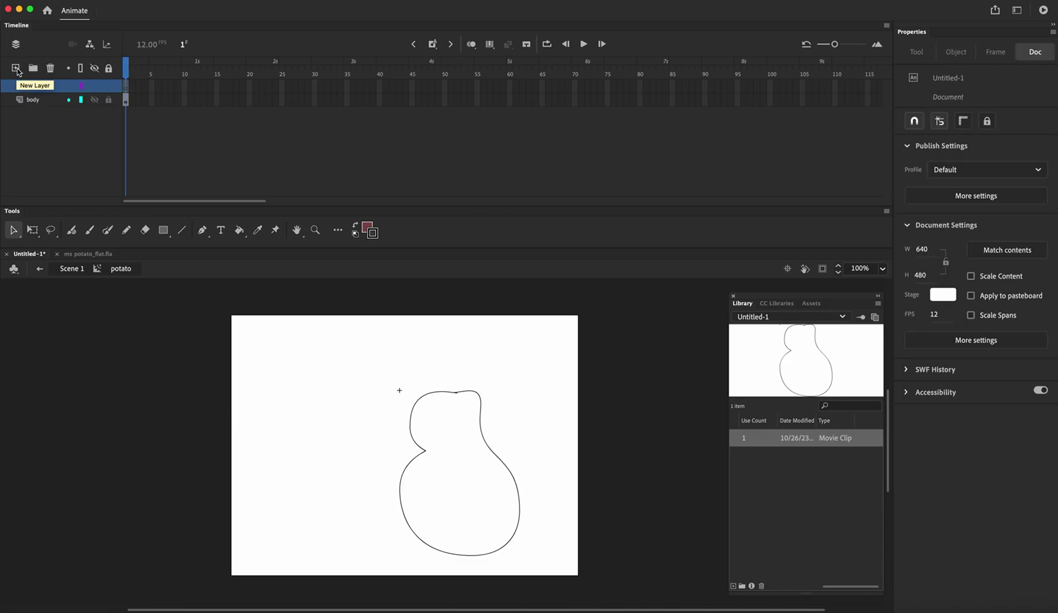
double_click(35, 86)
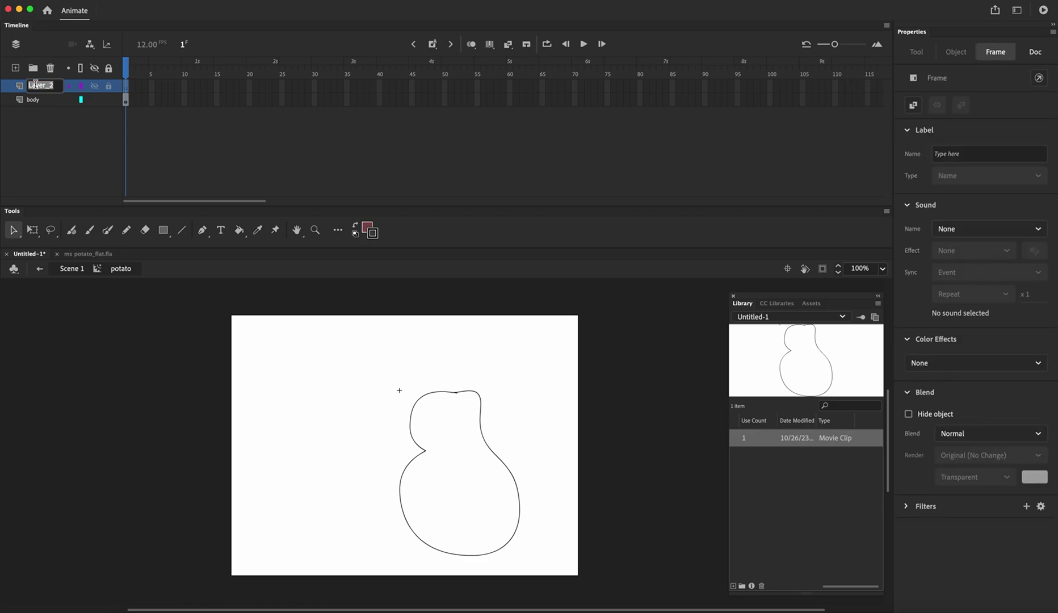
type("eye")
key("Return")
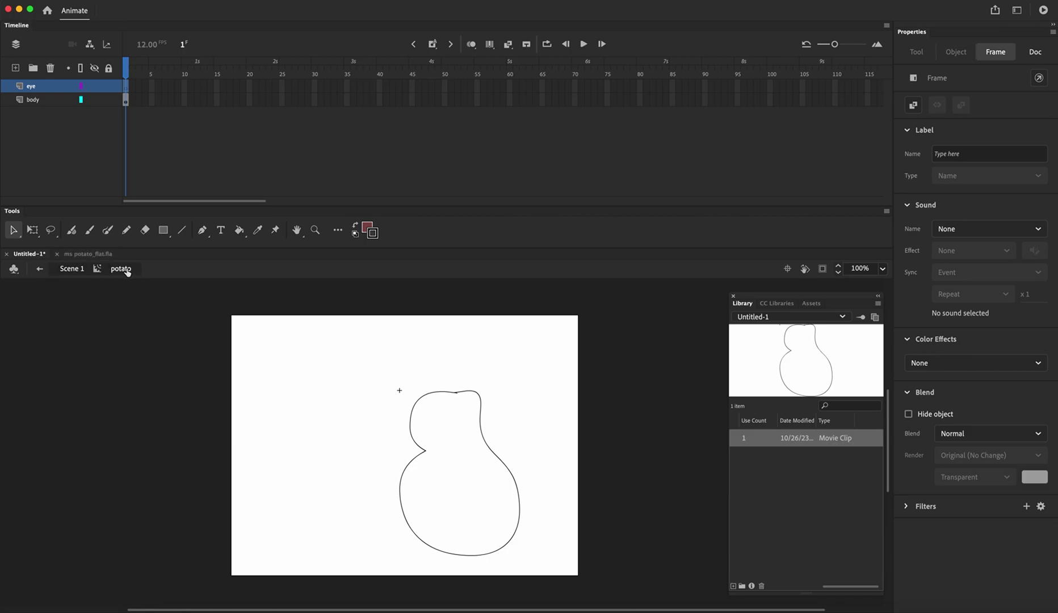
Step: Return to Scene 1 and add a new layer named ground above the potato layer
left_click(40, 271)
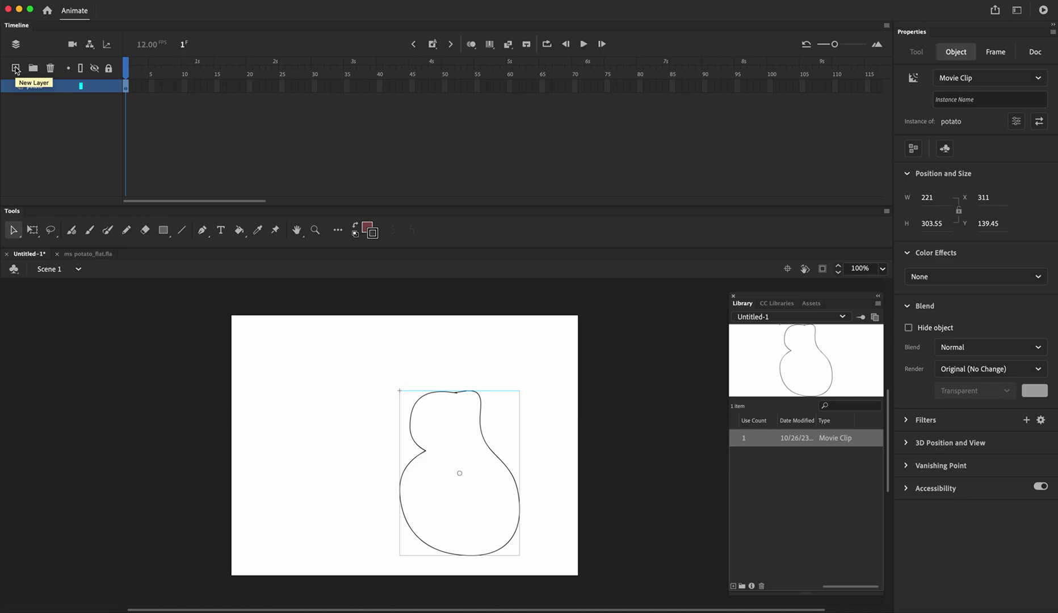
left_click(15, 69)
left_click(34, 87)
double_click(40, 88)
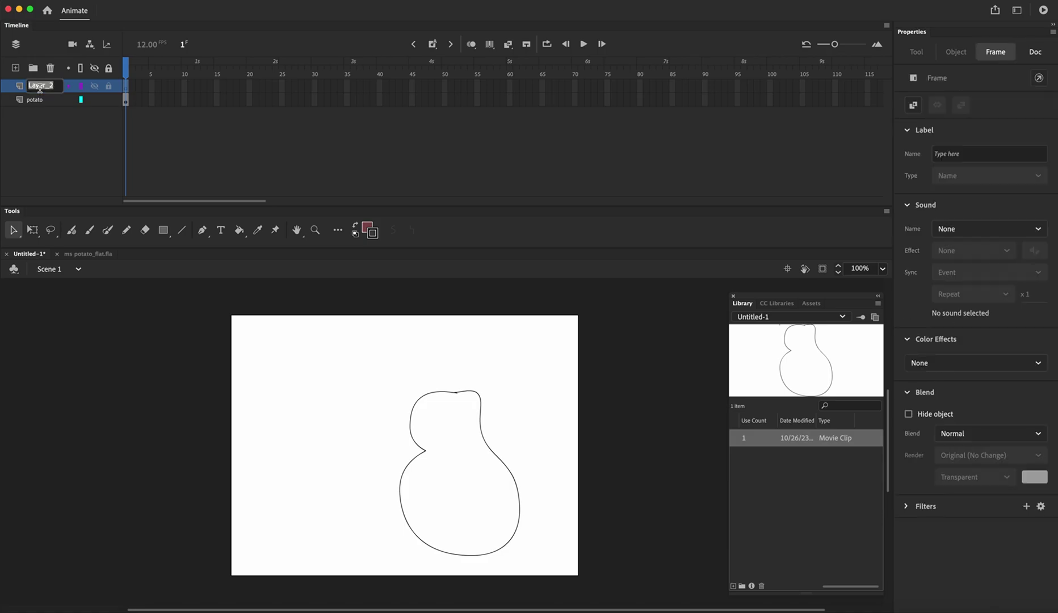
type("ground")
key("Return")
Step: Add a layer named sky and reorder the layers to potato first, sky beneath it and ground last
left_click(15, 68)
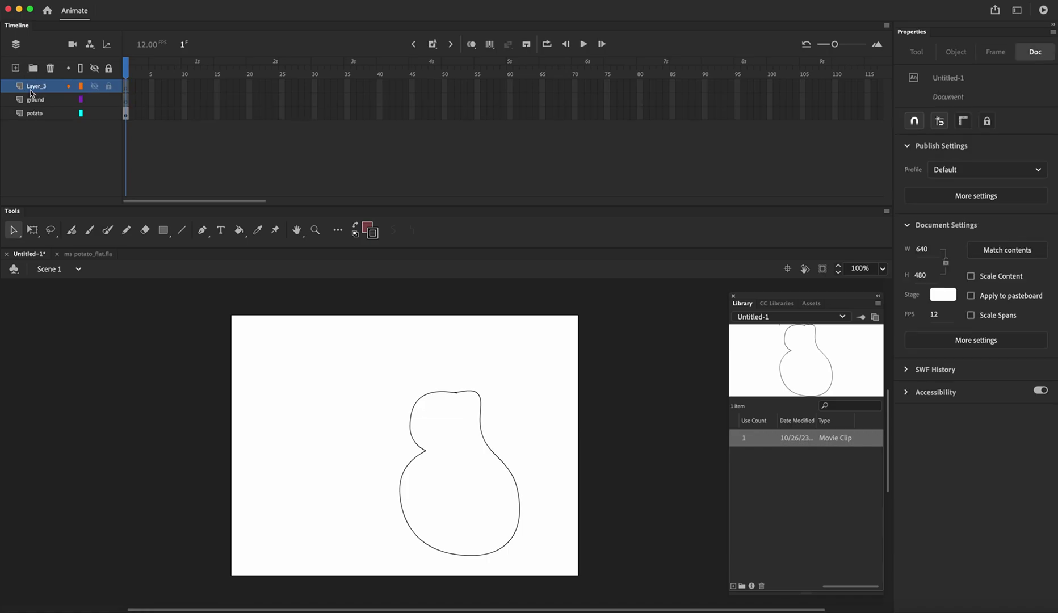
double_click(32, 90)
type("s")
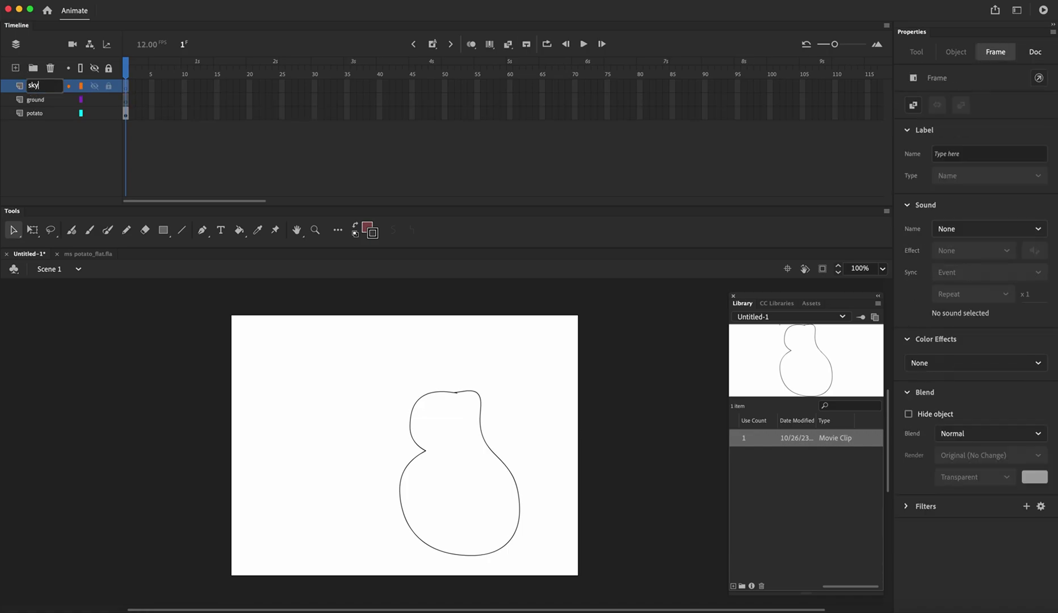
type("ky")
key("Return")
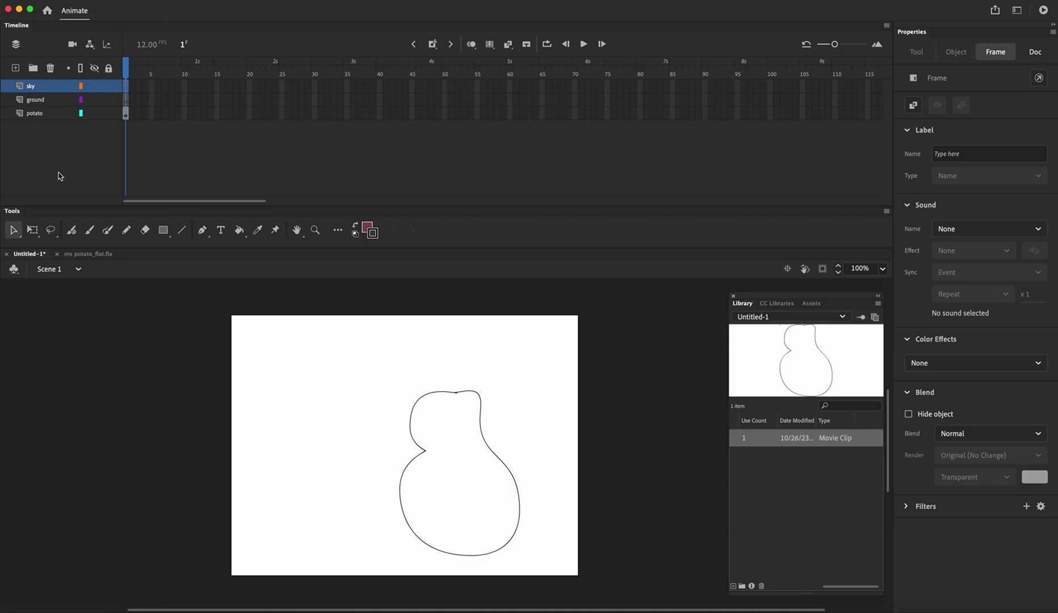
left_click_drag(43, 103, 44, 132)
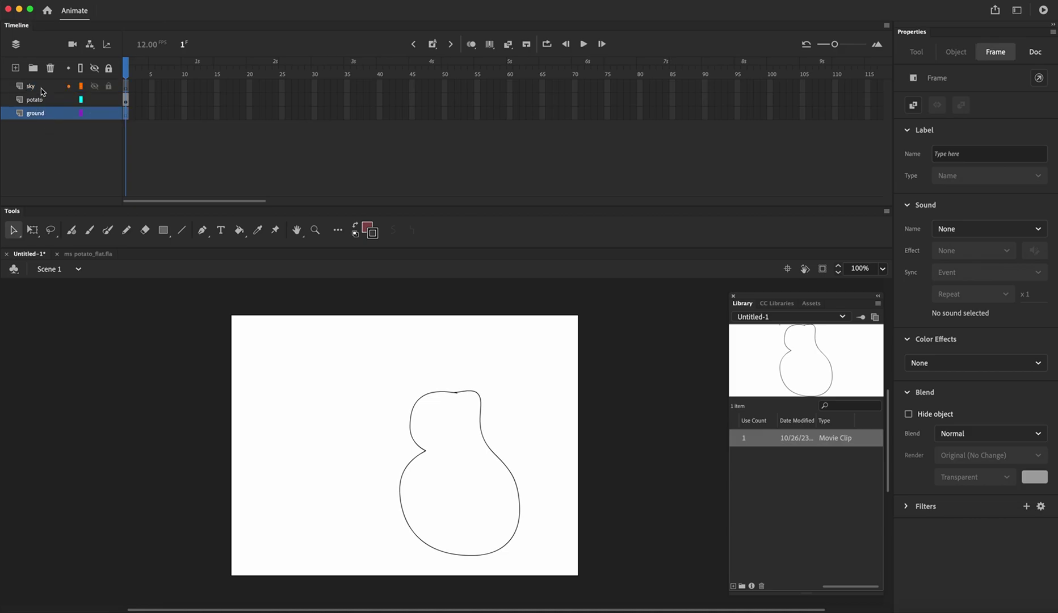
left_click_drag(42, 89, 48, 100)
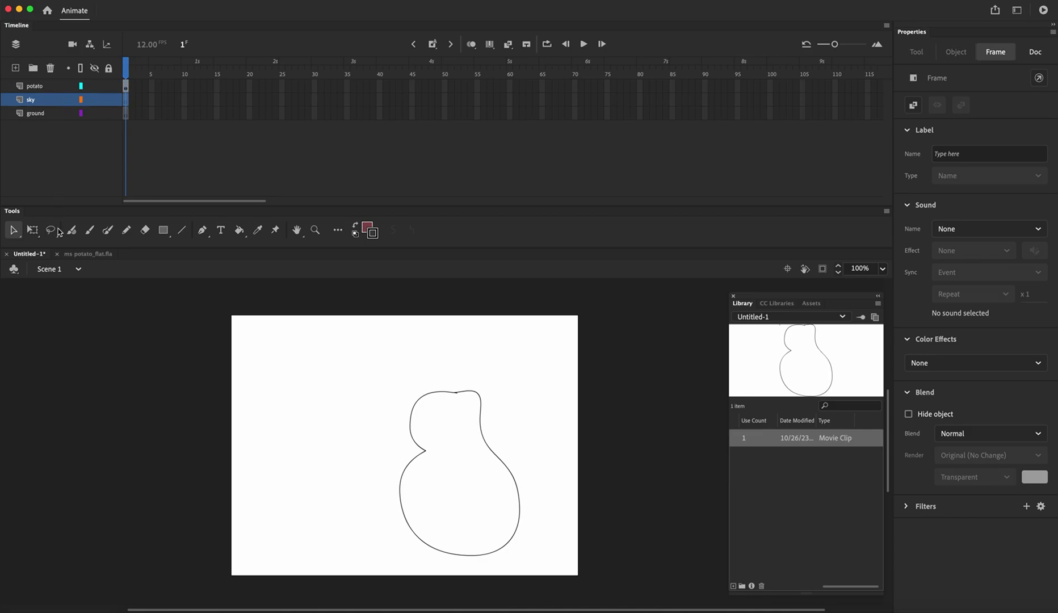
Step: Switch to ms potato_flat.fla, turn off multiple-frame editing, and hide every layer except sky and grass
left_click(81, 256)
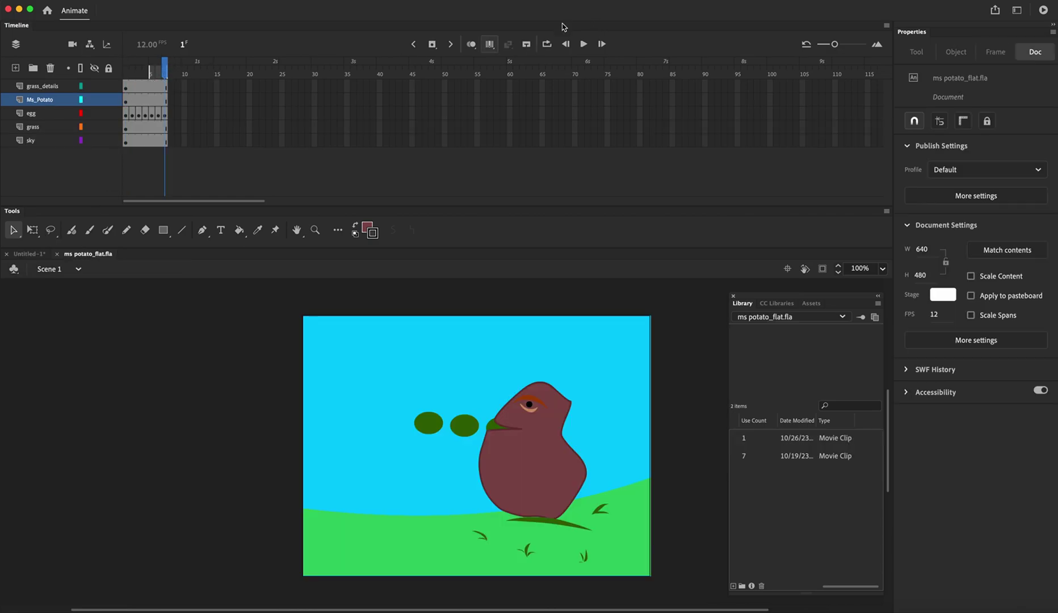
left_click(489, 45)
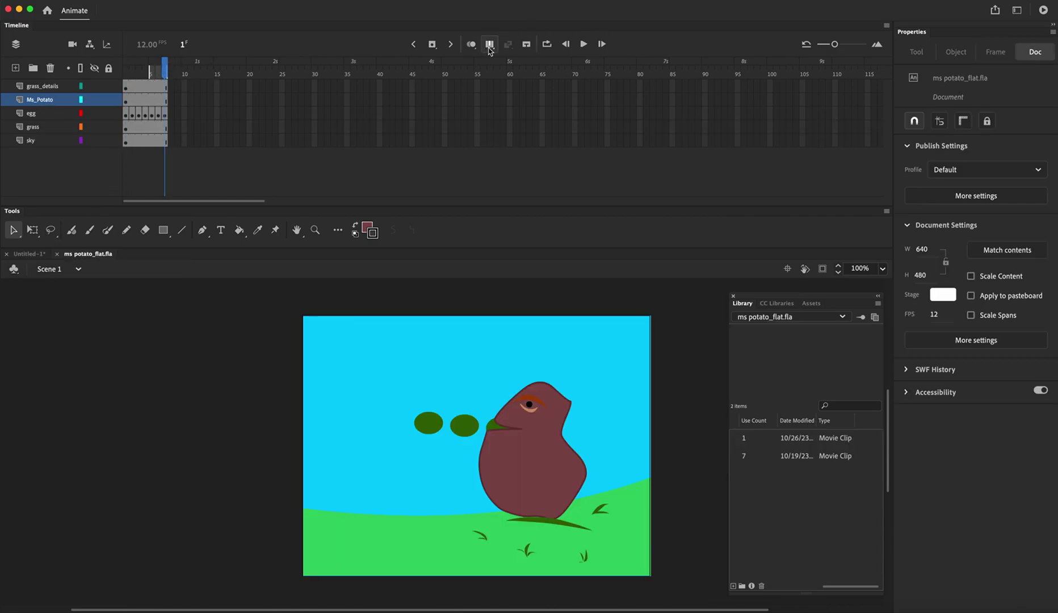
left_click(95, 69)
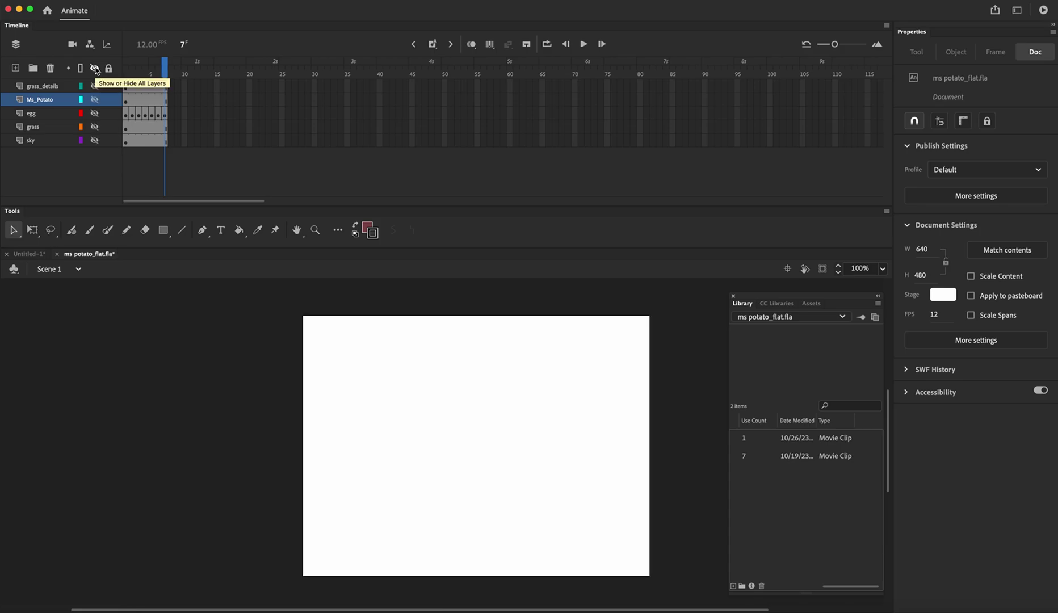
left_click(95, 141)
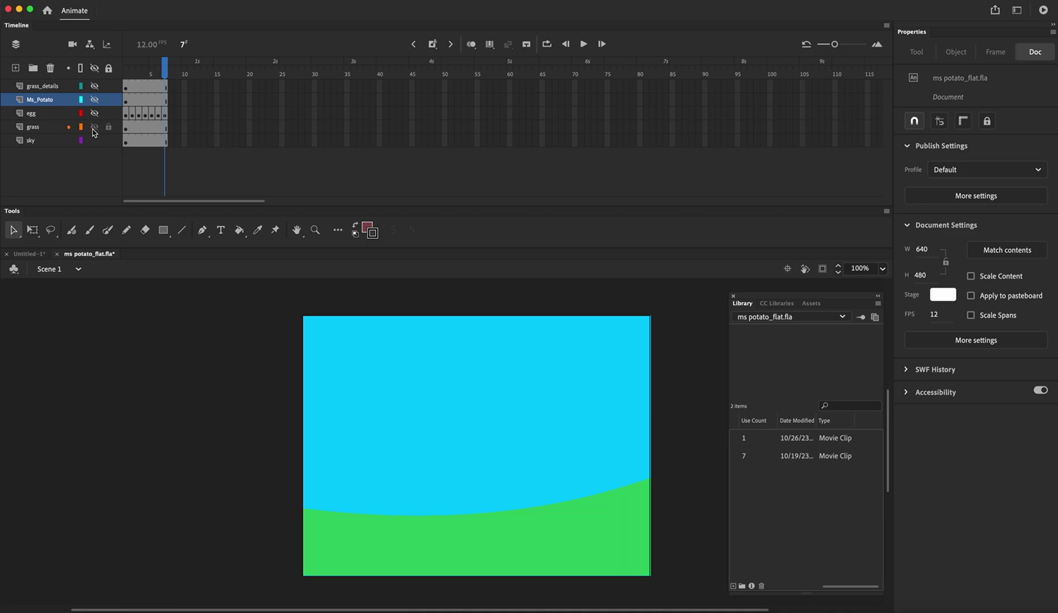
Step: Add a layer above Ms_Potato and paint a solid size 32 Classic Brush shape on the pasteboard beside the stage
left_click(89, 230)
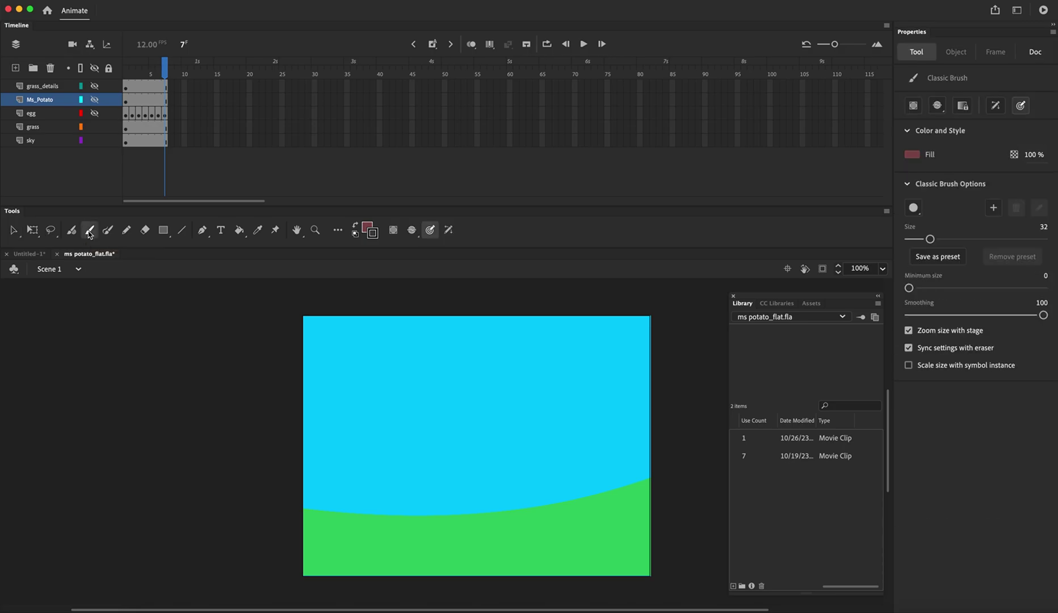
left_click(162, 373)
left_click(589, 335)
left_click(16, 68)
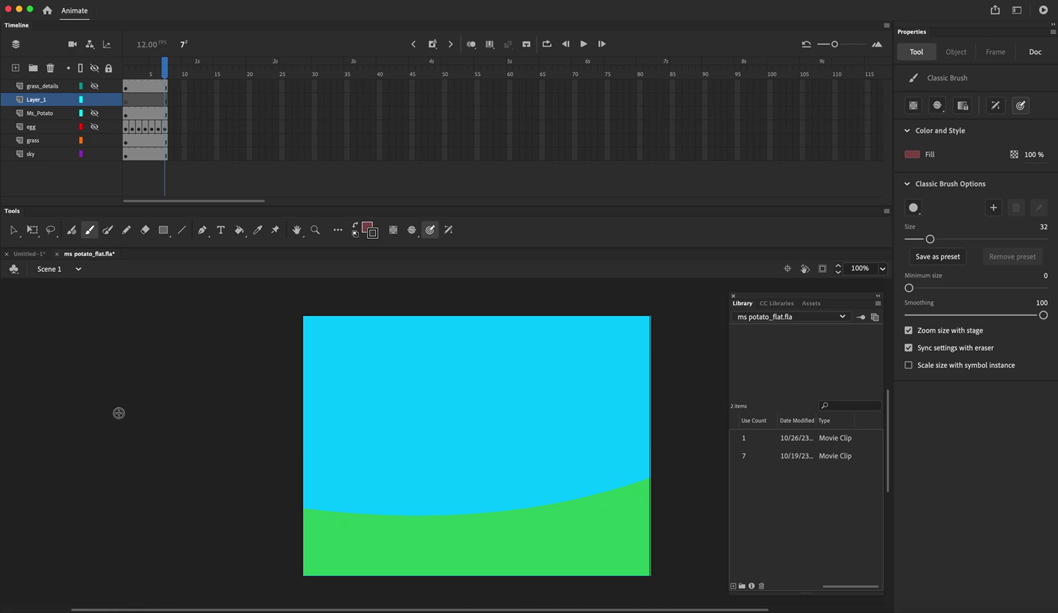
mouse_move(107, 418)
left_mouse_down()
mouse_move(206, 393)
mouse_move(201, 471)
mouse_move(93, 475)
mouse_move(103, 420)
mouse_move(88, 432)
mouse_move(176, 464)
mouse_move(160, 437)
mouse_move(193, 428)
mouse_move(185, 446)
mouse_move(179, 427)
mouse_move(142, 427)
left_mouse_up()
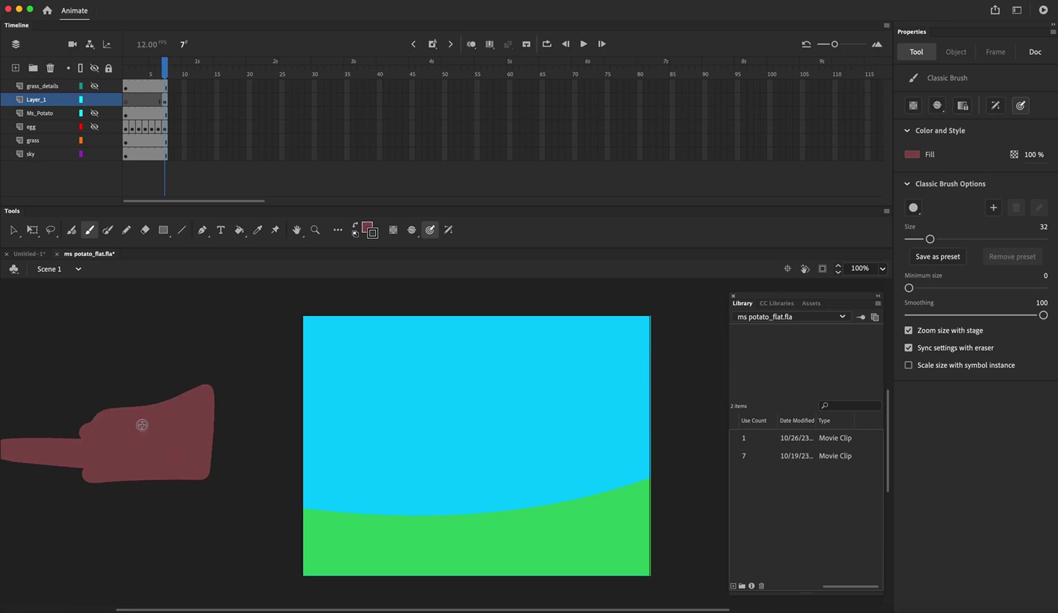
Step: Select the solid brushed shape on the pasteboard and delete it
left_click(14, 230)
left_click(166, 436)
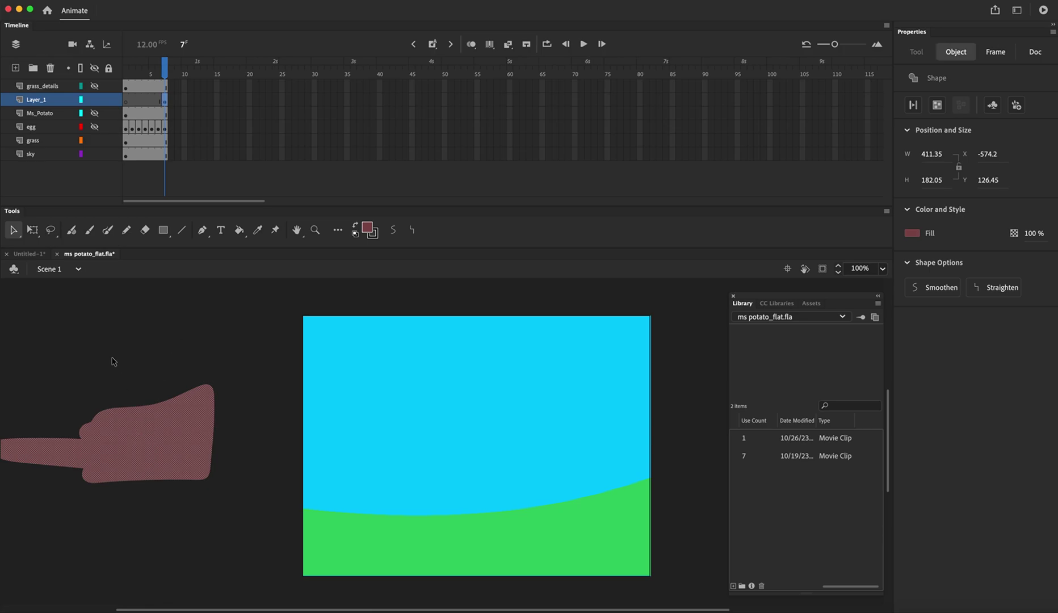
left_click(113, 361)
left_click(168, 446)
key("Delete")
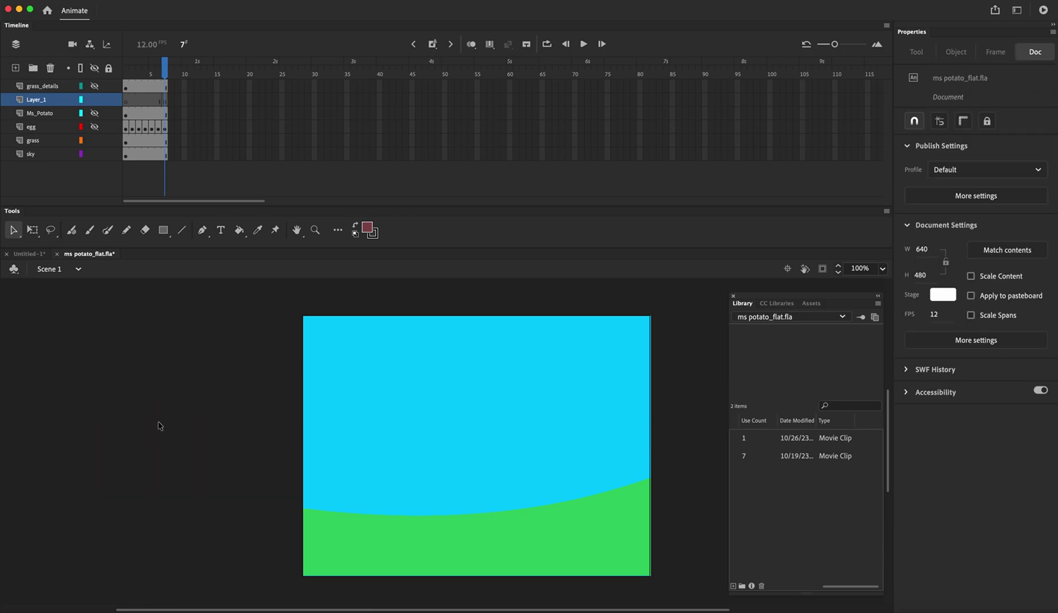
Step: Paint a closed rectangular outline on the pasteboard with the Classic Brush and fill its interior with the Paint Bucket
left_click(91, 230)
mouse_move(100, 381)
left_mouse_down()
mouse_move(239, 382)
mouse_move(243, 452)
mouse_move(89, 452)
mouse_move(94, 382)
left_mouse_up()
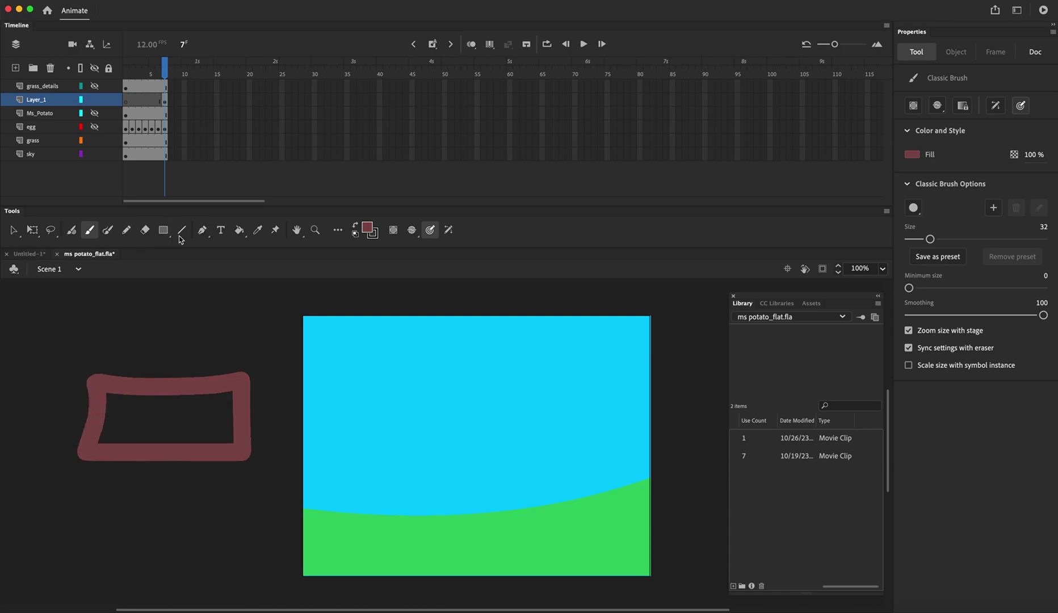
left_click(239, 231)
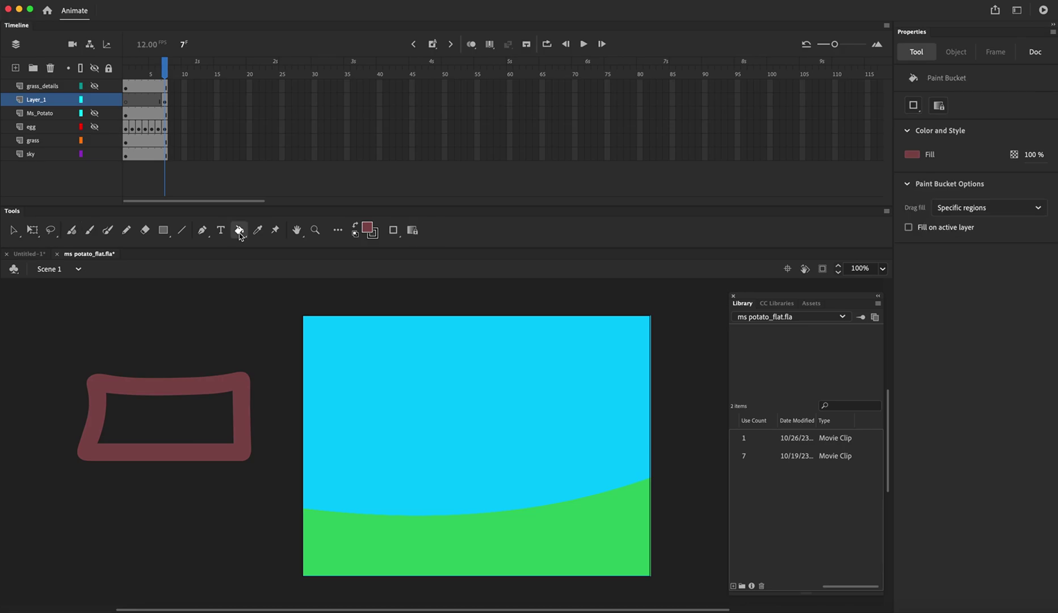
left_click(207, 425)
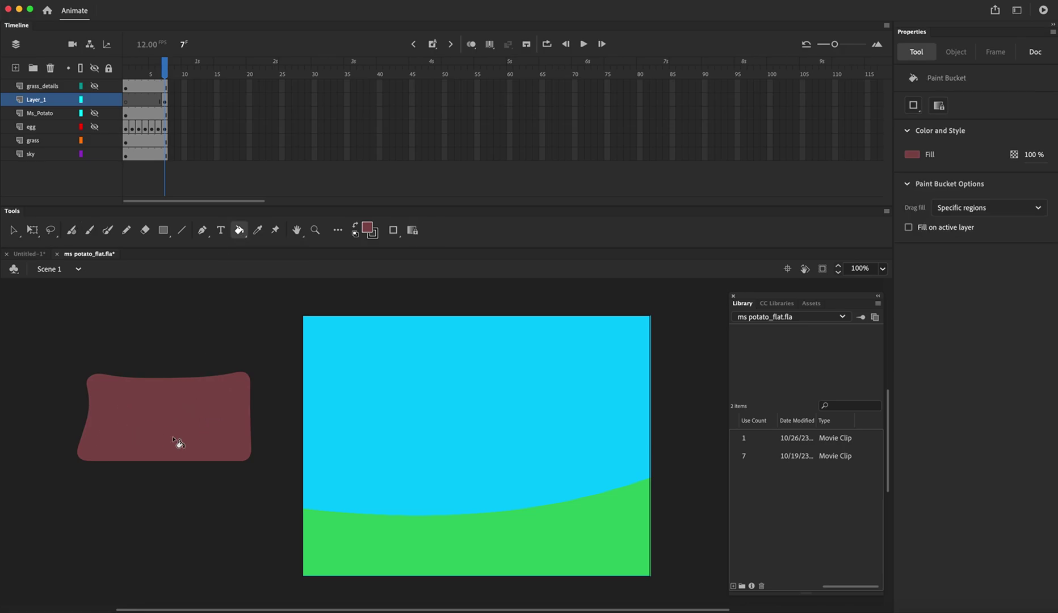
Step: Delete the filled rectangle from the pasteboard and remove the extra layer above Ms_Potato
left_click(13, 231)
mouse_move(60, 352)
left_mouse_down()
mouse_move(303, 462)
mouse_move(284, 506)
mouse_move(270, 504)
left_mouse_up()
key("Delete")
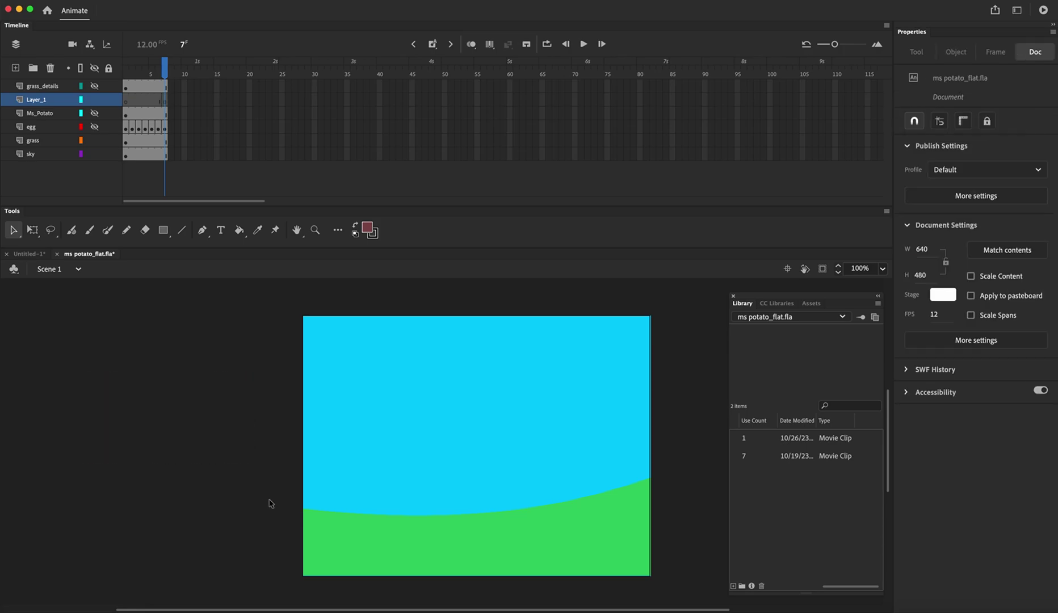
left_click(50, 68)
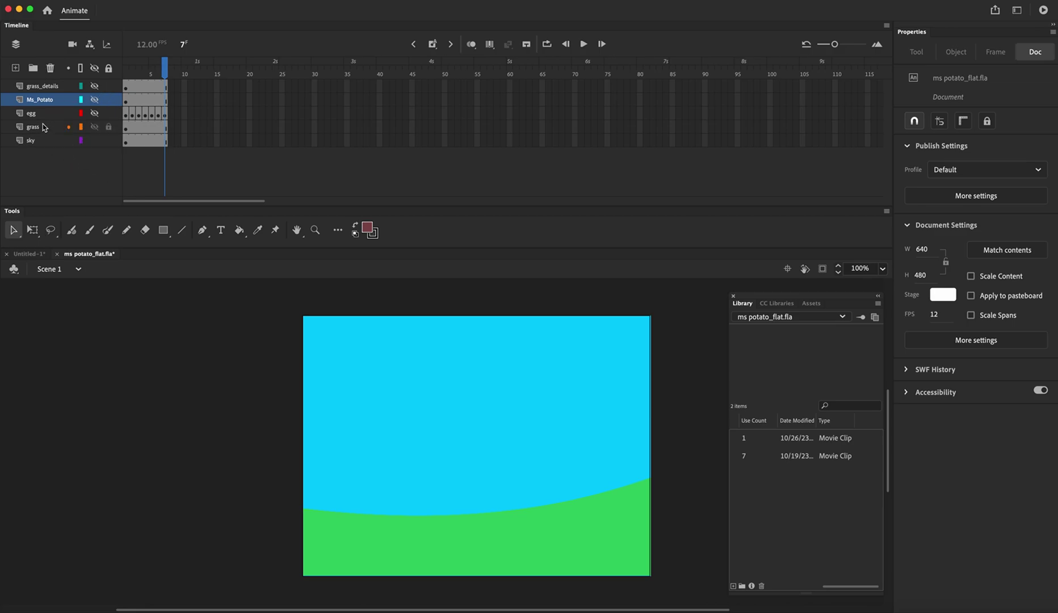
Step: Briefly show and hide the egg layer, and make the Ms_Potato and grass_details layers visible
left_click(95, 113)
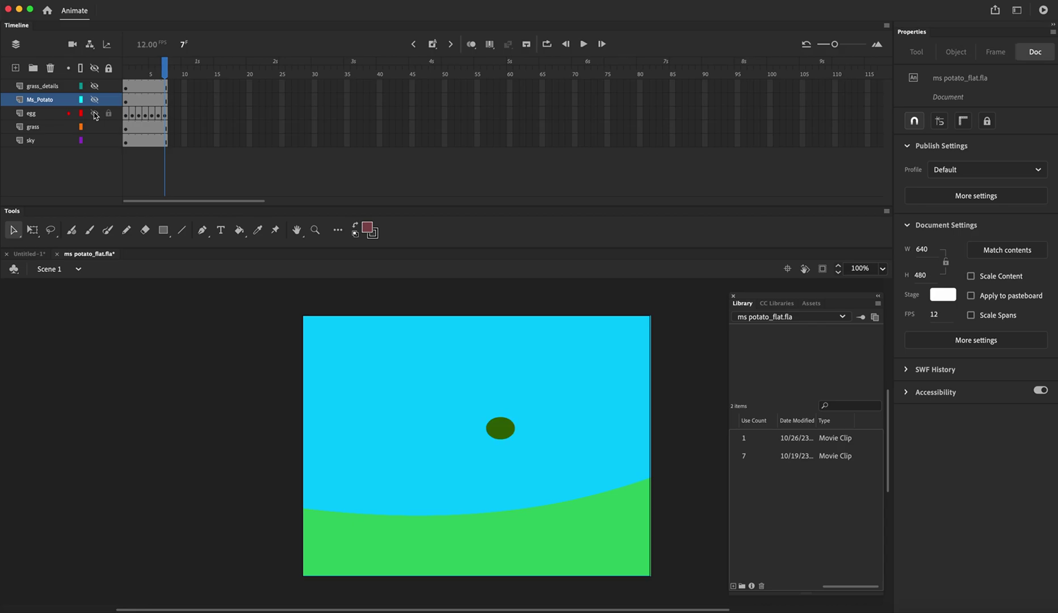
left_click(94, 113)
left_click(95, 100)
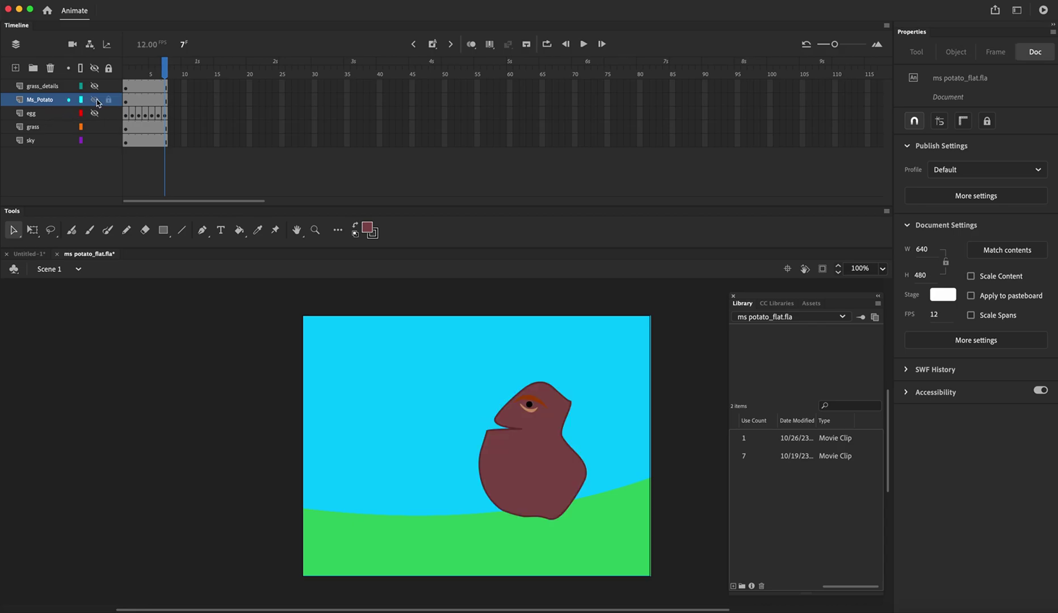
left_click(94, 87)
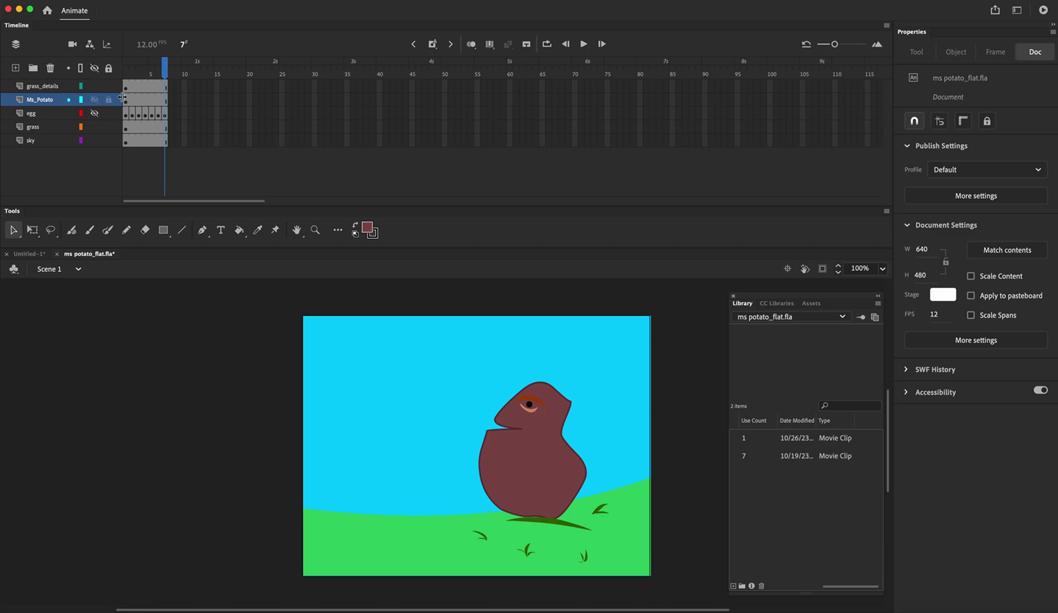
Step: Scrub the main timeline with the egg layer hidden, make that layer visible, and scrub again from frame 1 to frame 7
left_click_drag(166, 68, 115, 73)
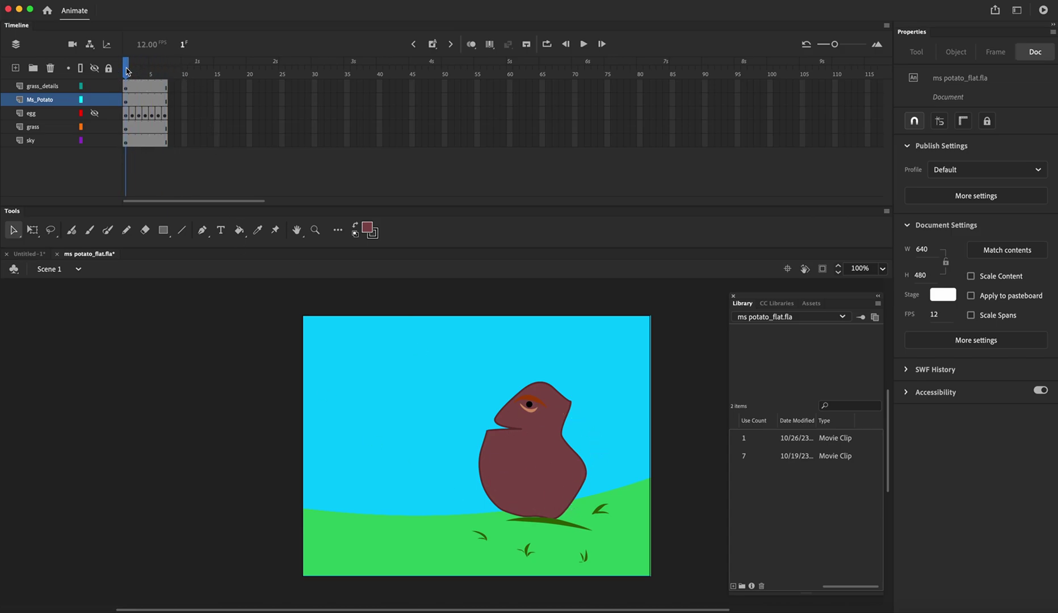
left_click_drag(126, 70, 159, 70)
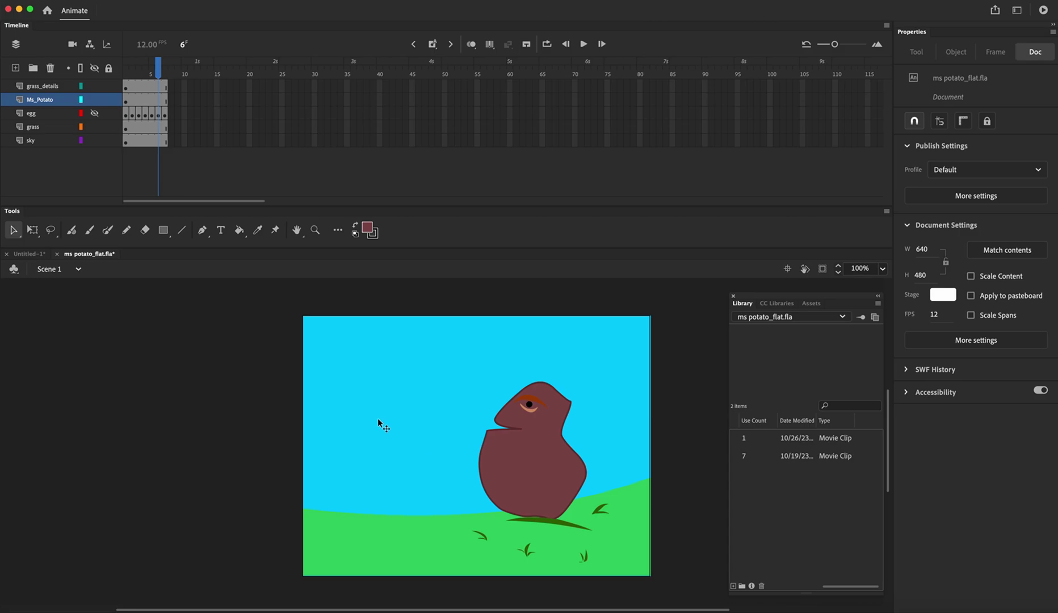
left_click(94, 113)
left_click_drag(155, 72, 126, 91)
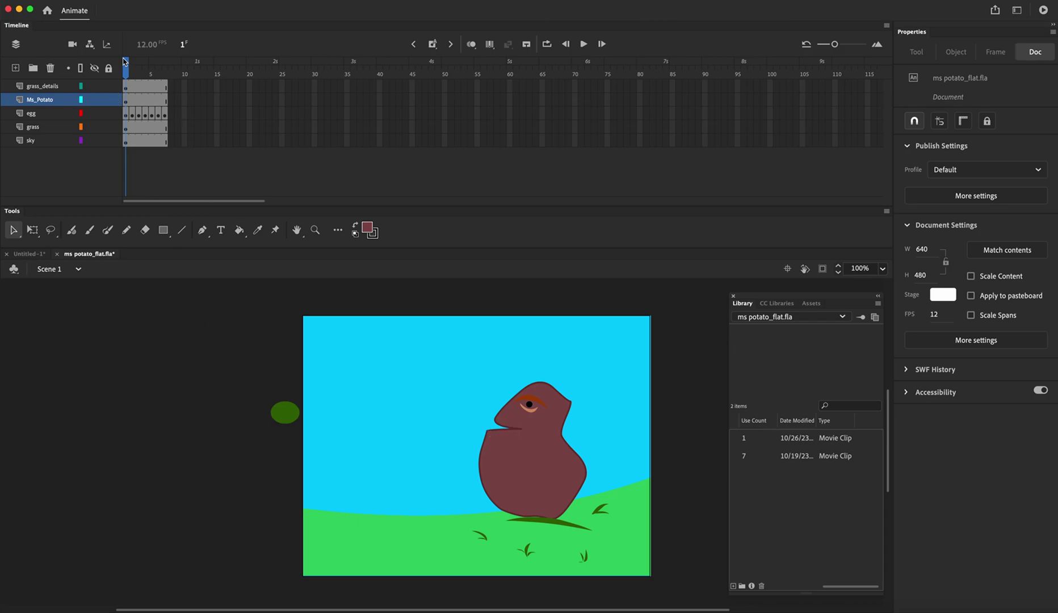
left_click_drag(127, 66, 165, 66)
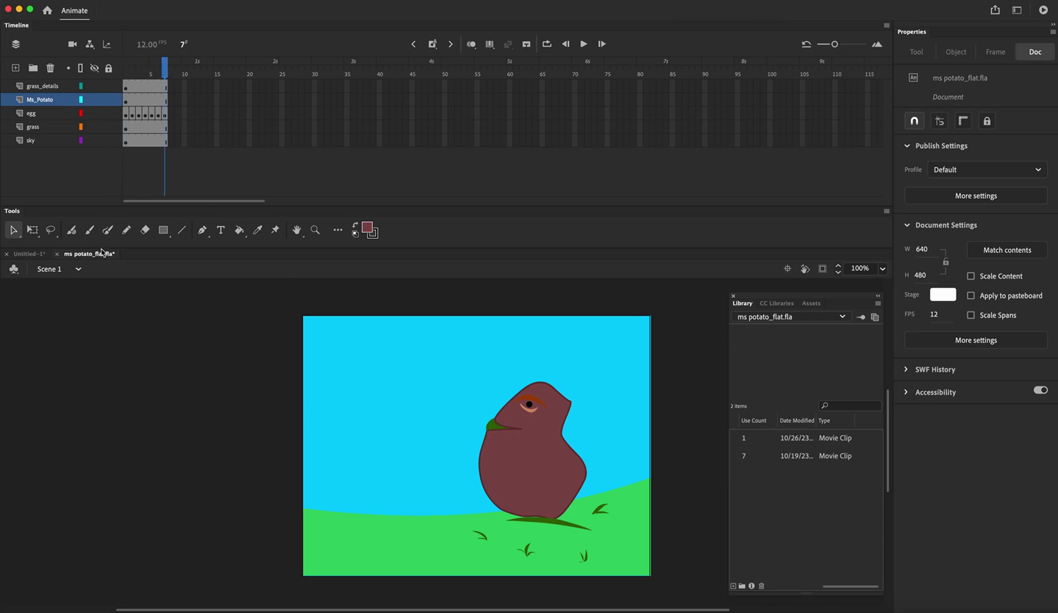
Step: Select the potato on the stage and widen the Library to show the symbol names
left_click(558, 472)
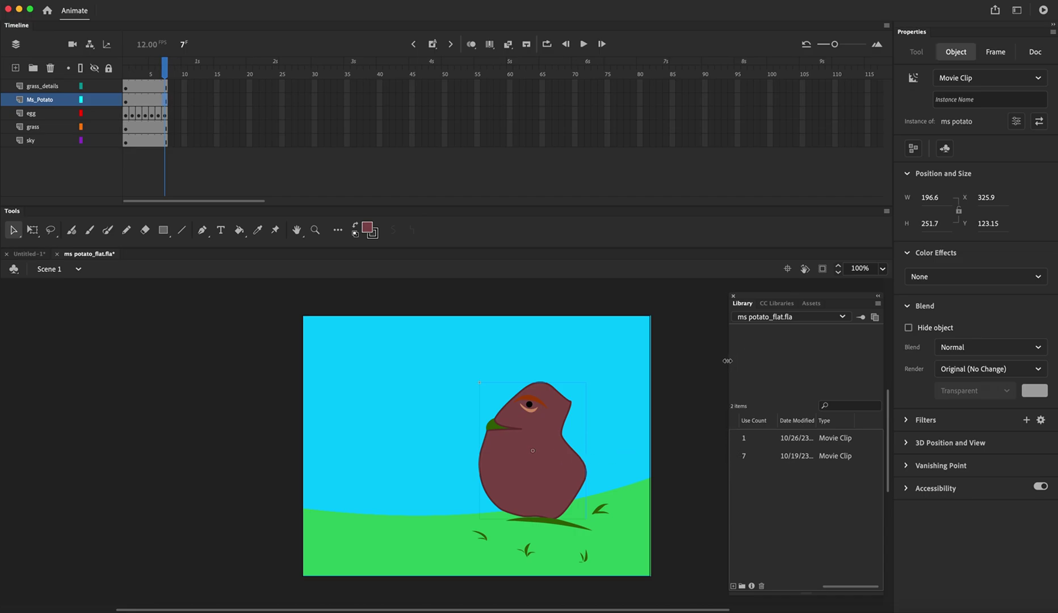
left_click_drag(729, 361, 671, 369)
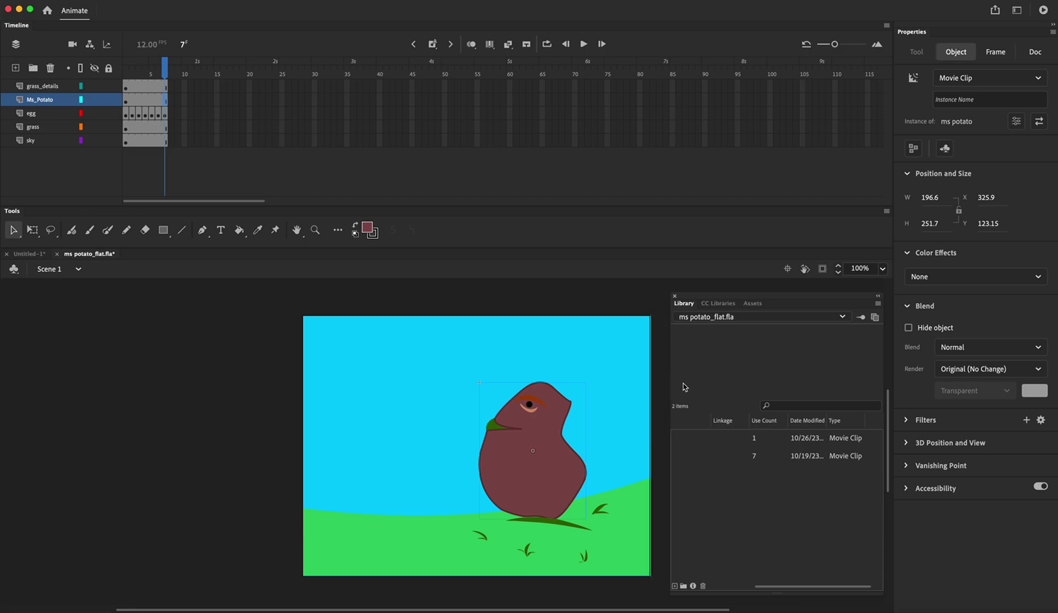
scroll(749, 455, "left", 3)
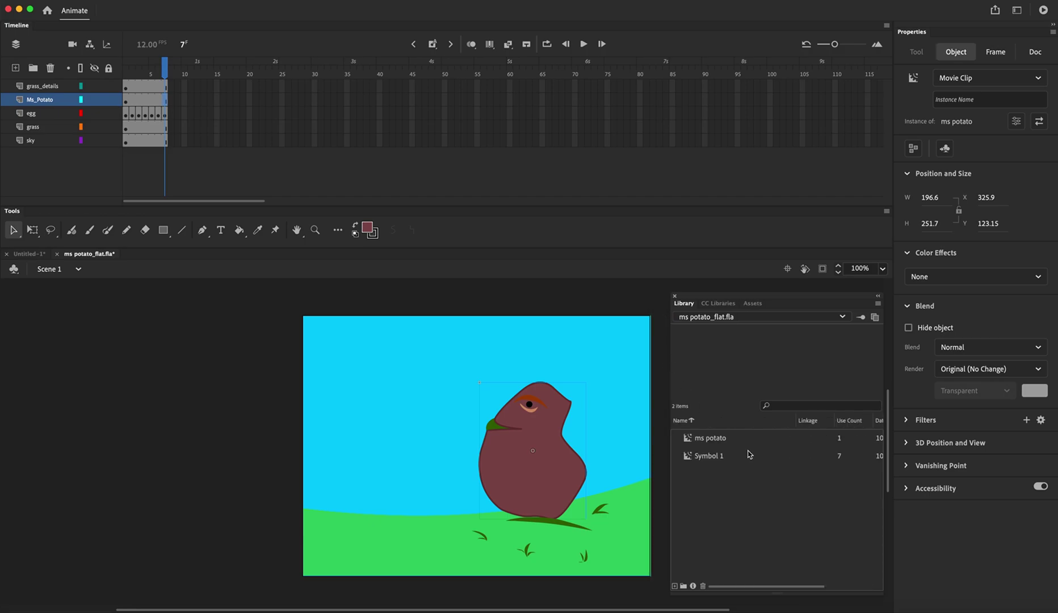
Step: Preview Symbol 1 and ms potato in the Library, open ms potato to examine its internal layers, and return to Scene 1
left_click(697, 459)
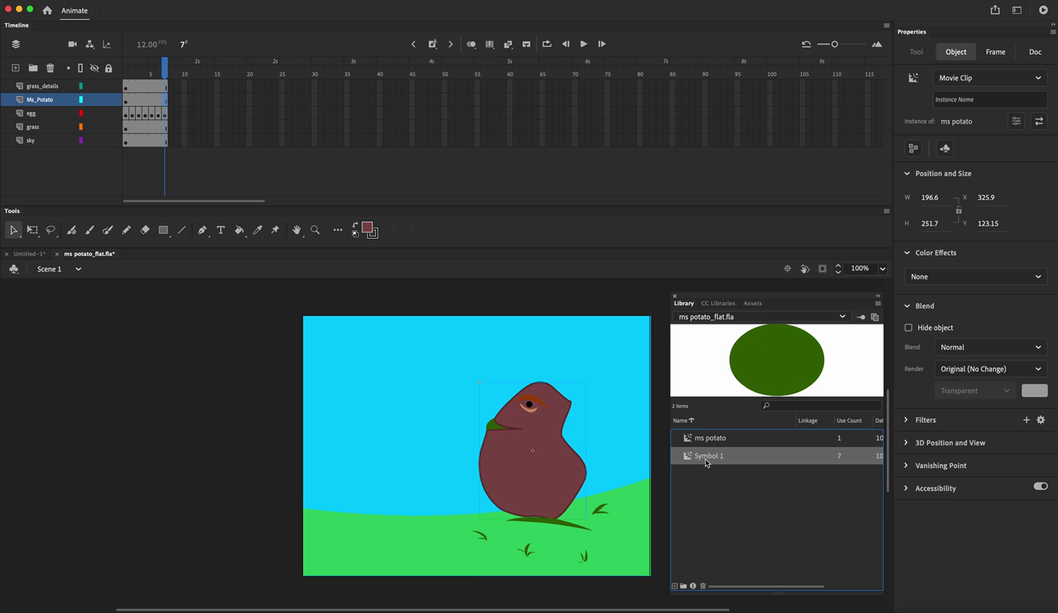
left_click(709, 443)
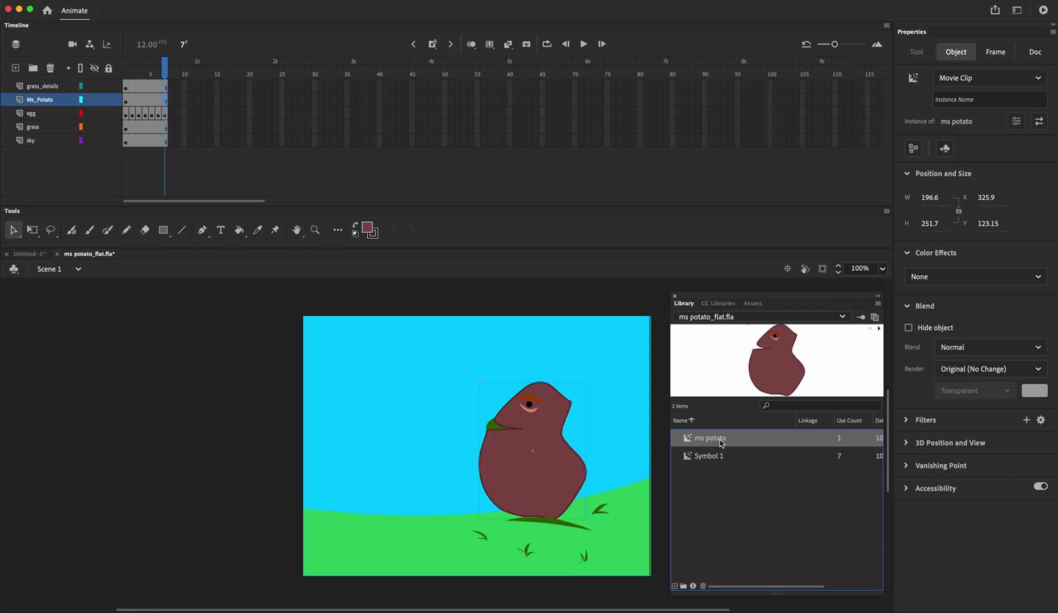
double_click(687, 440)
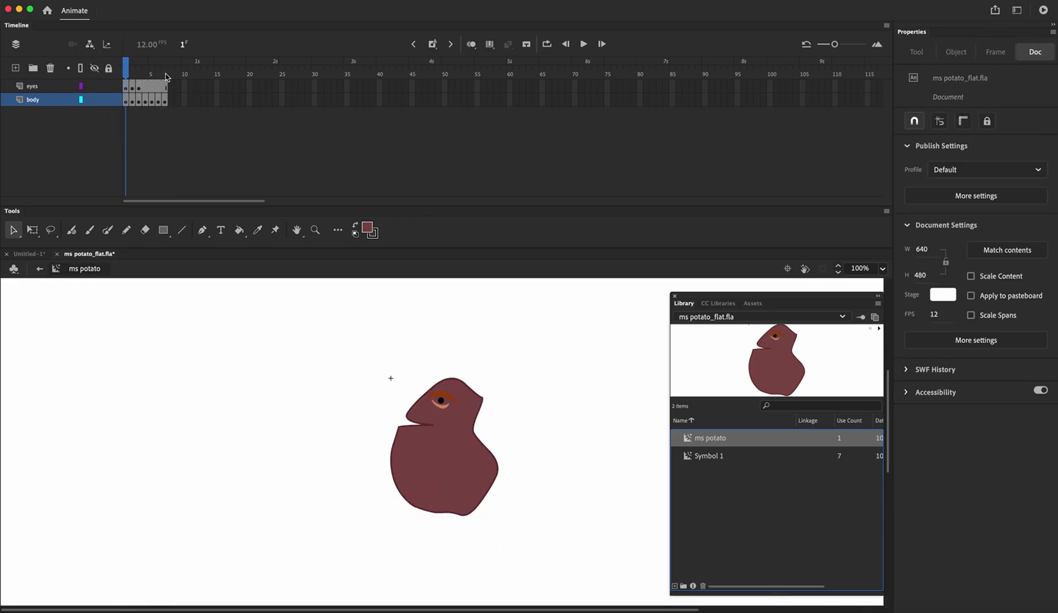
left_click(39, 272)
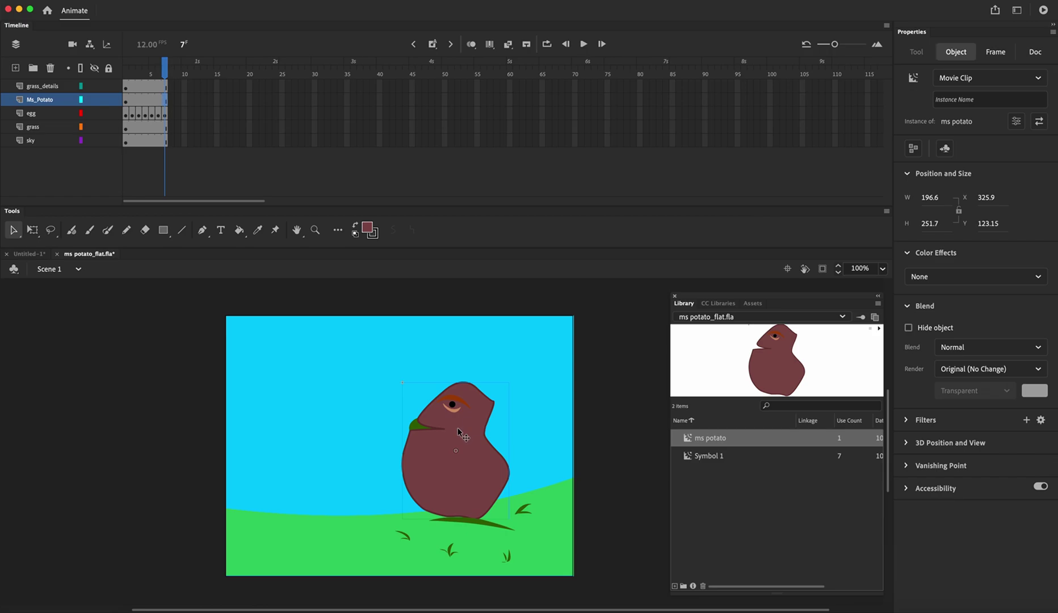
Step: Open the ms potato clip from the stage, hide its eyes layer, and compare the body drawings in frames 1 and 2
double_click(458, 432)
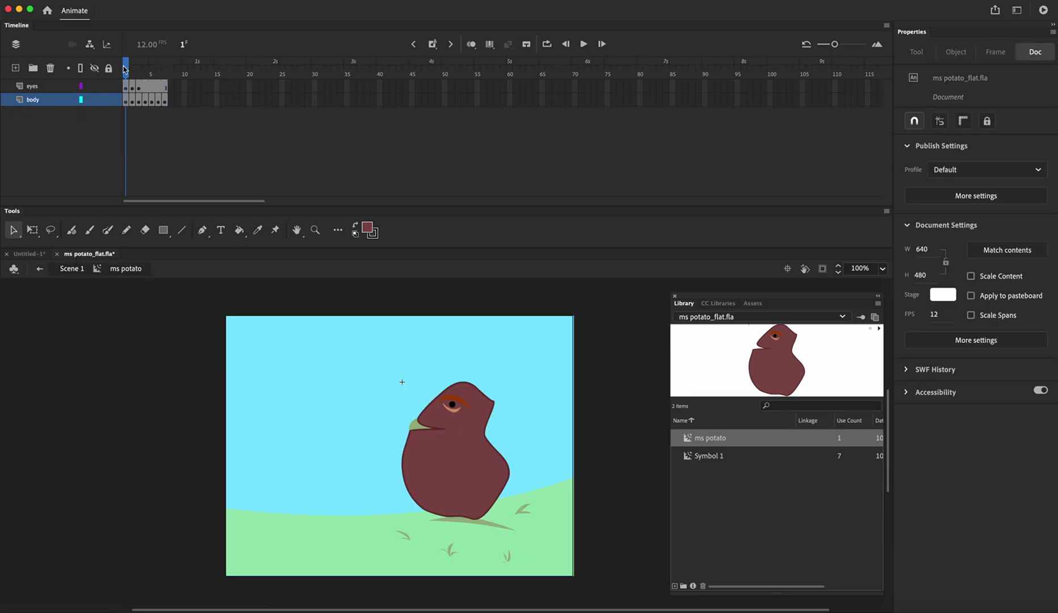
left_click(127, 102)
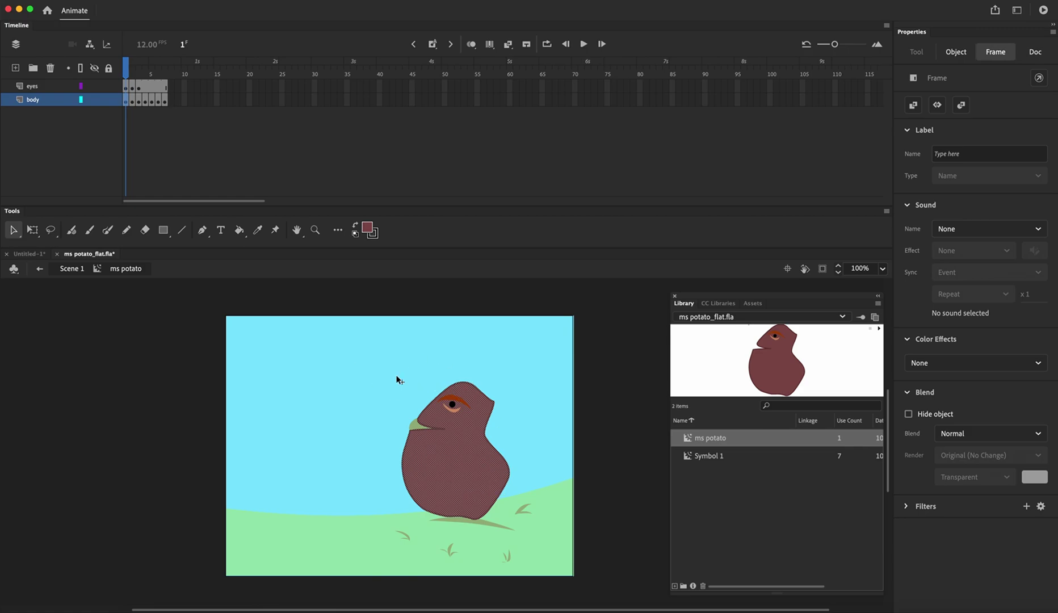
left_click(95, 86)
left_click(134, 104)
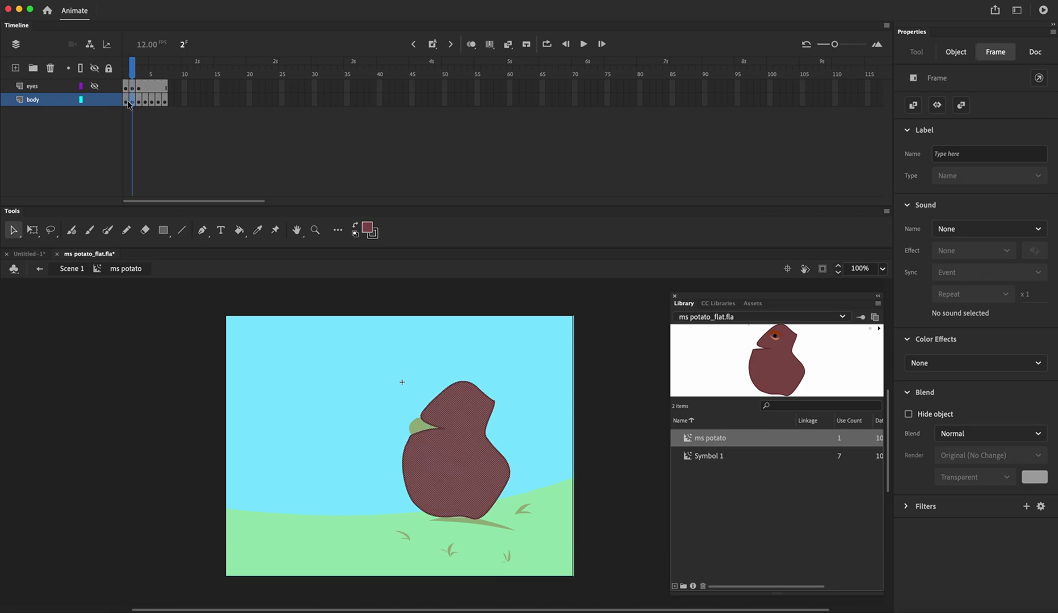
left_click(128, 105)
left_click(133, 105)
left_click(128, 105)
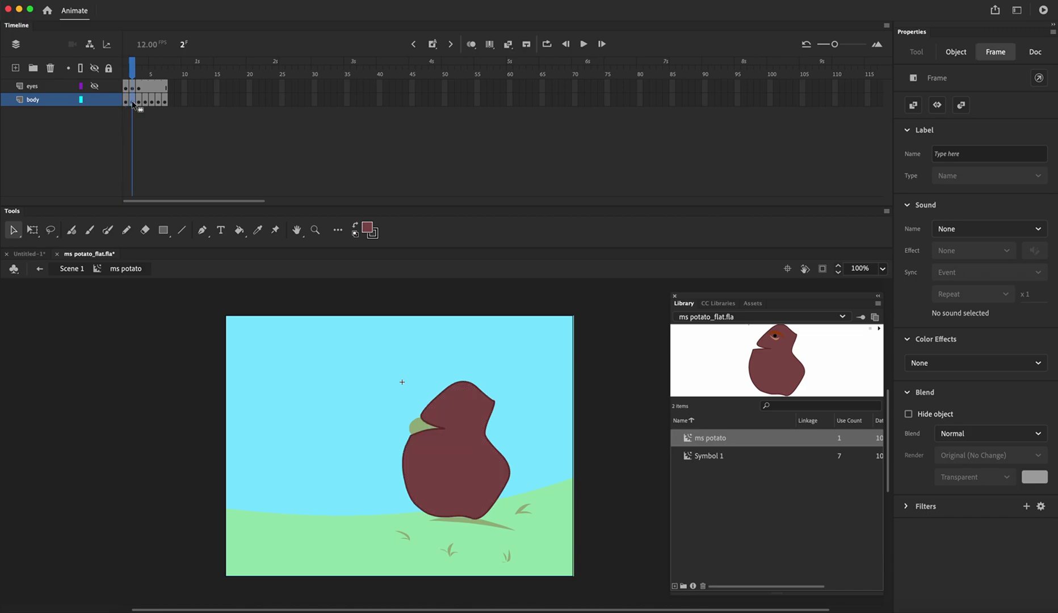
left_click(134, 105)
left_click(126, 105)
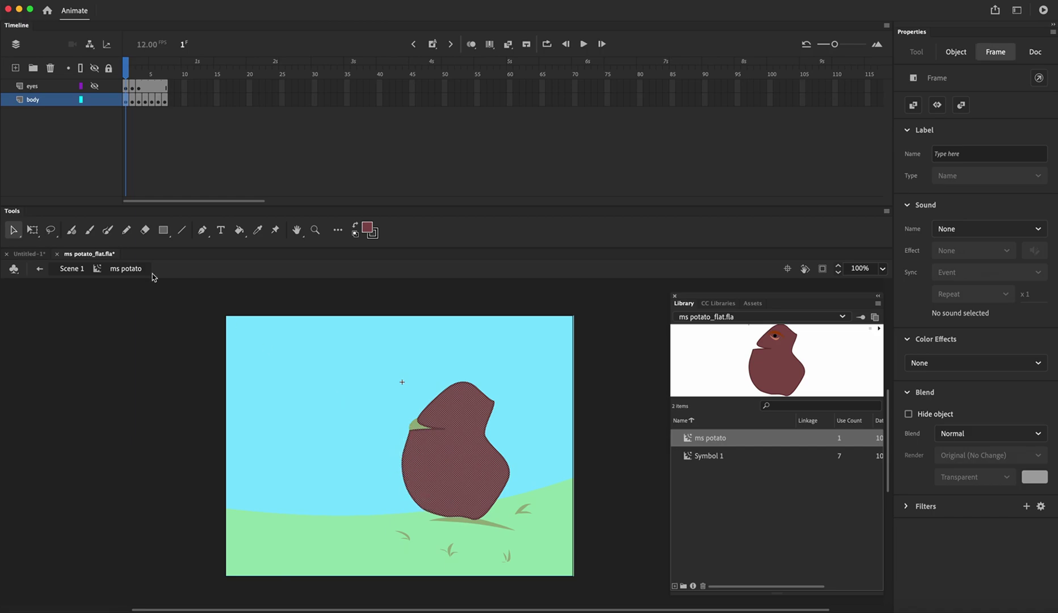
Step: Examine the body layer's keyframes one by one from frame 2 to frame 7 and return the playhead to frame 1
left_click(132, 102)
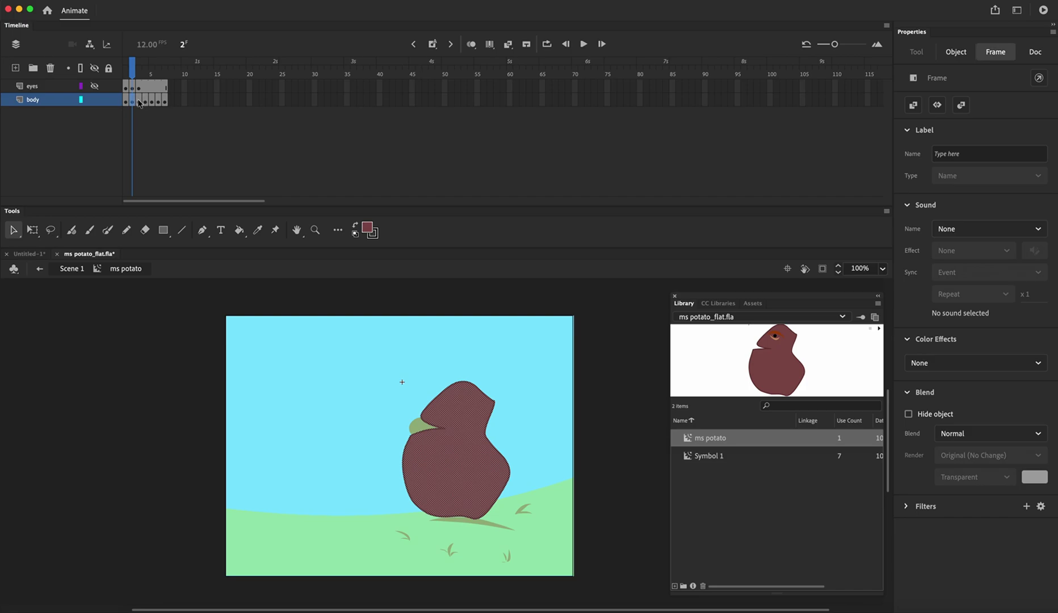
left_click(139, 102)
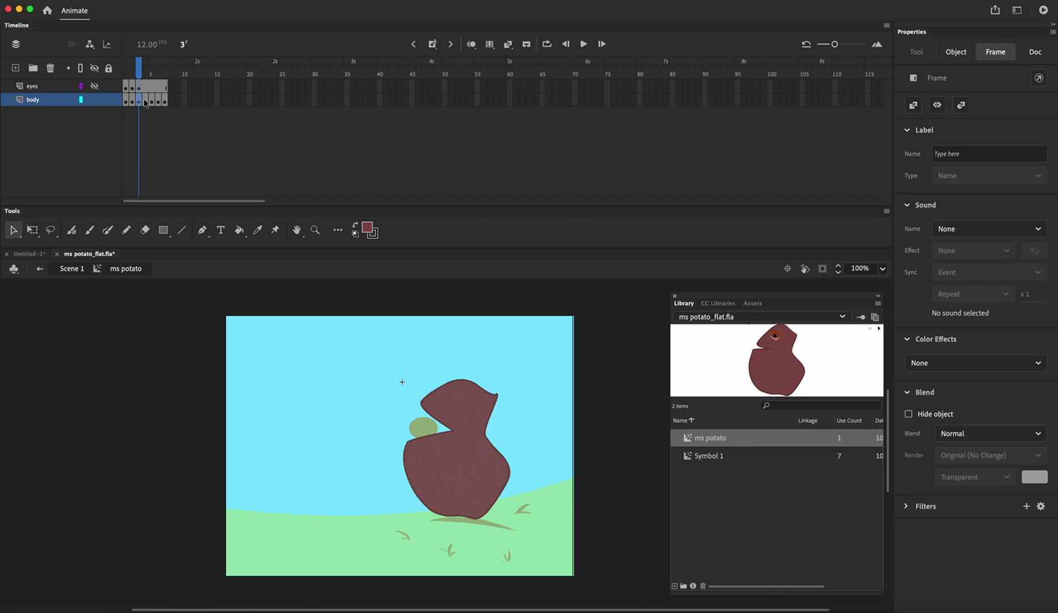
left_click(132, 103)
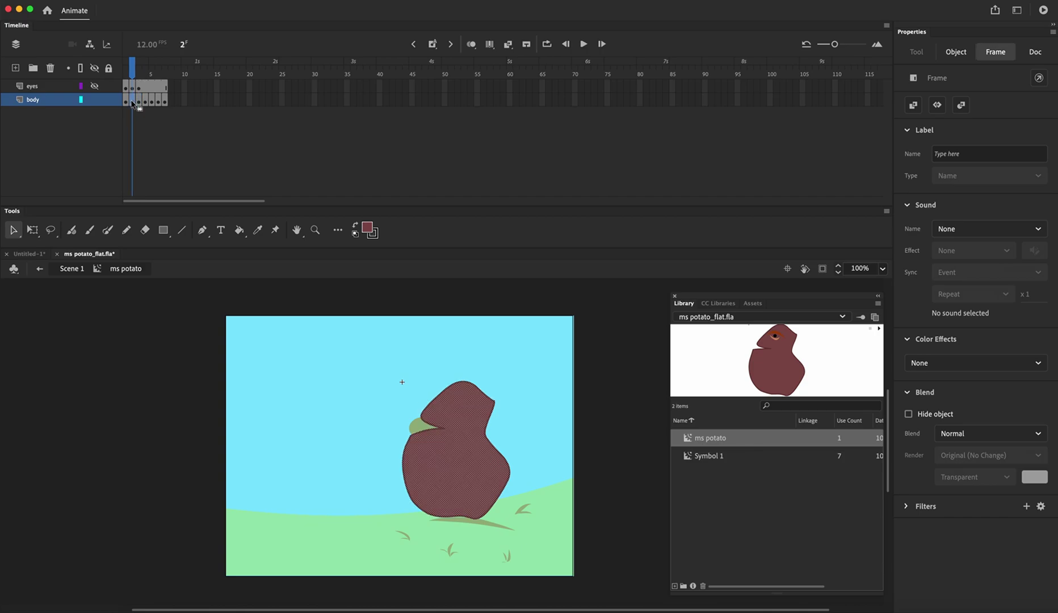
left_click(138, 101)
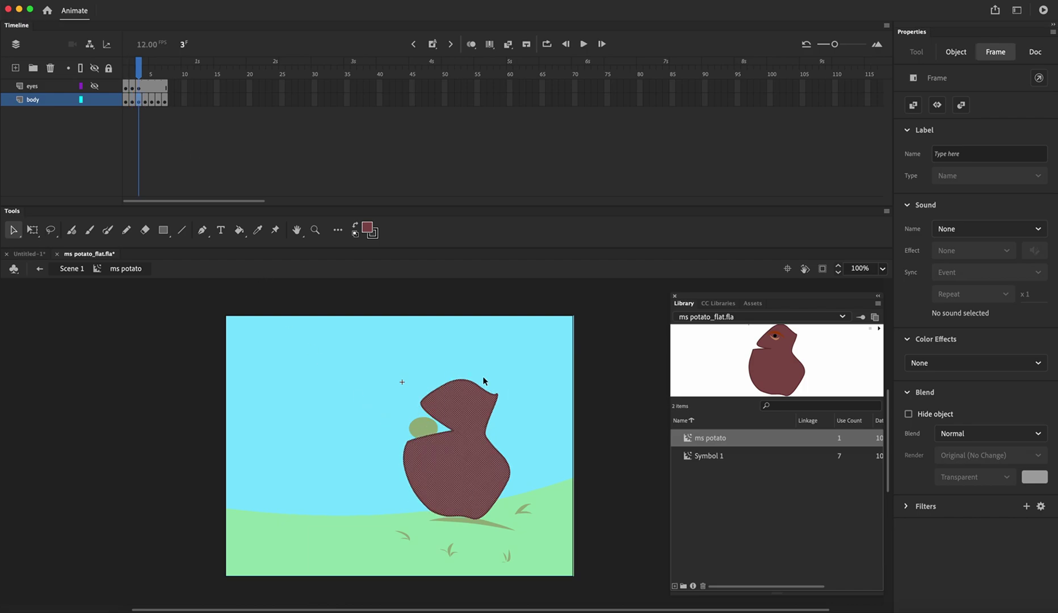
left_click(146, 102)
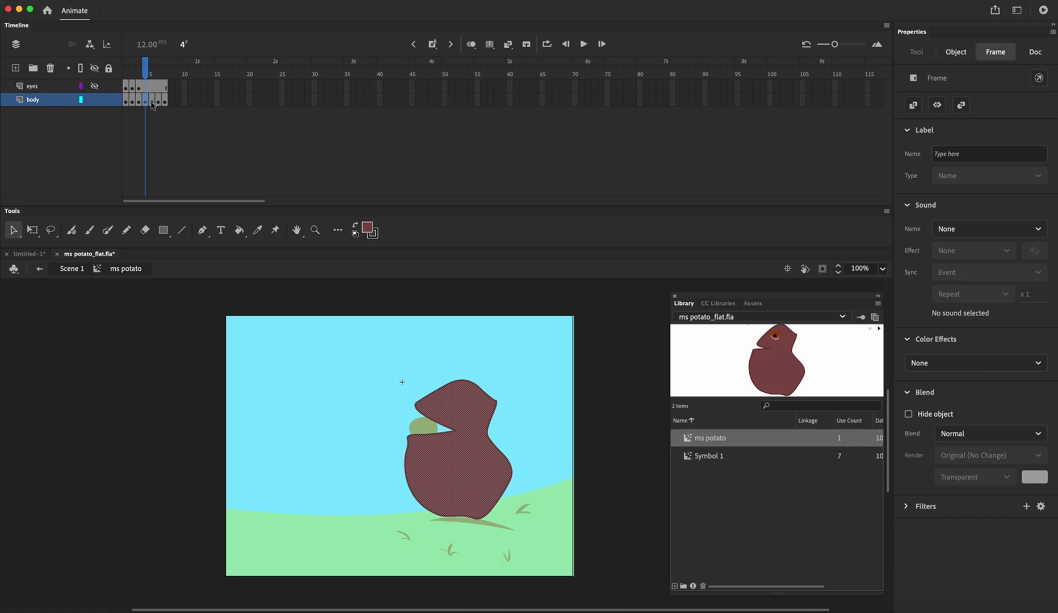
left_click(152, 103)
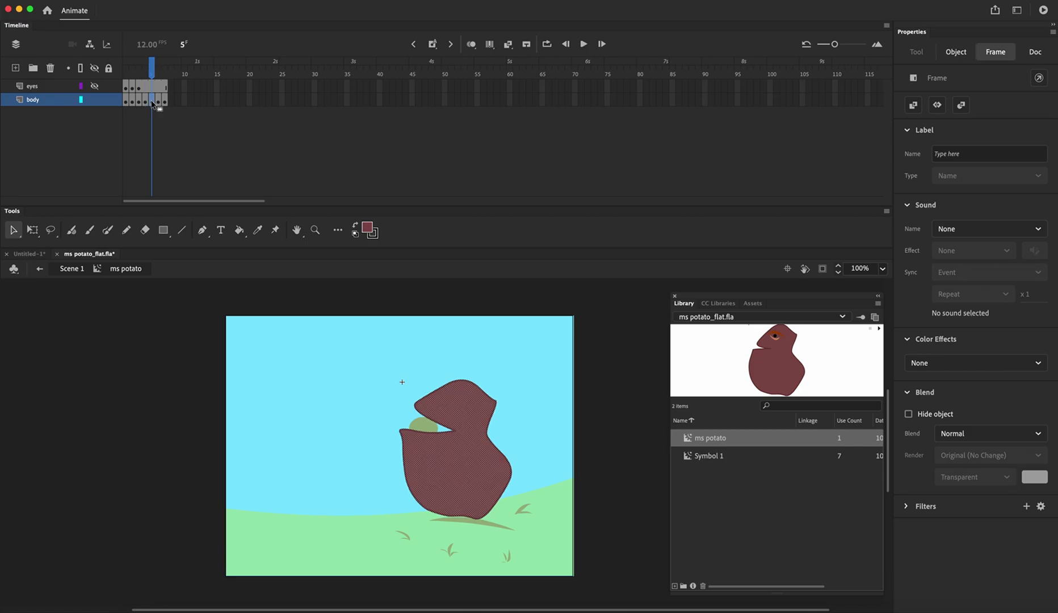
left_click(158, 102)
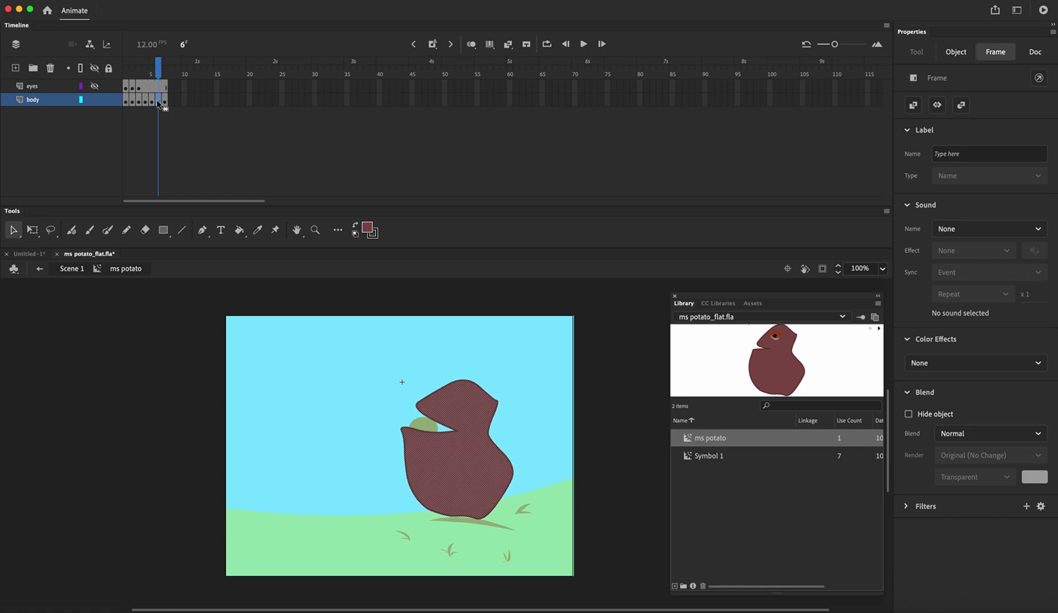
left_click(166, 102)
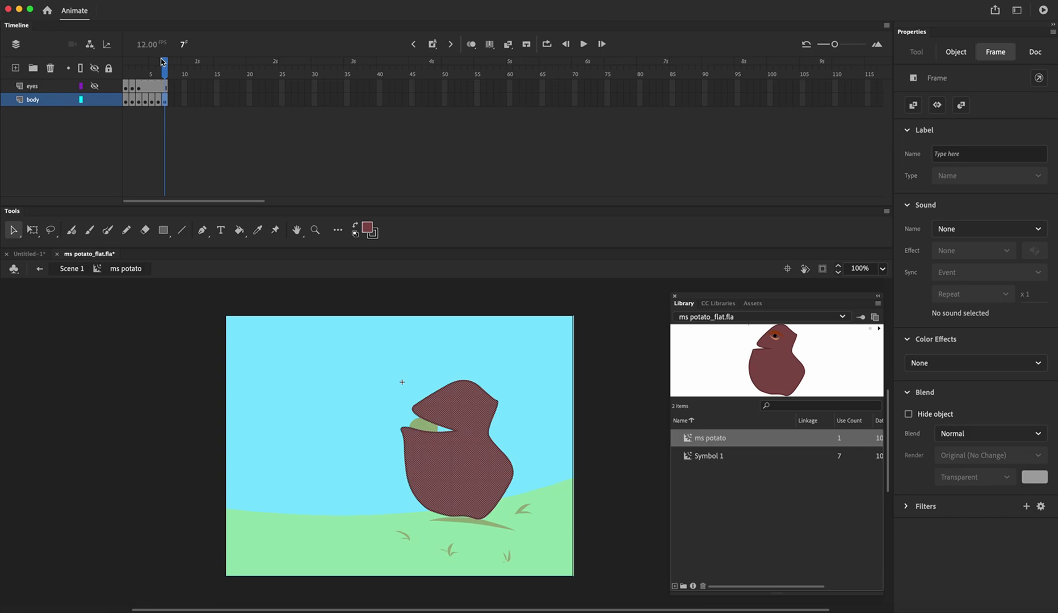
mouse_move(163, 61)
left_mouse_down()
mouse_move(130, 62)
mouse_move(165, 62)
left_mouse_up()
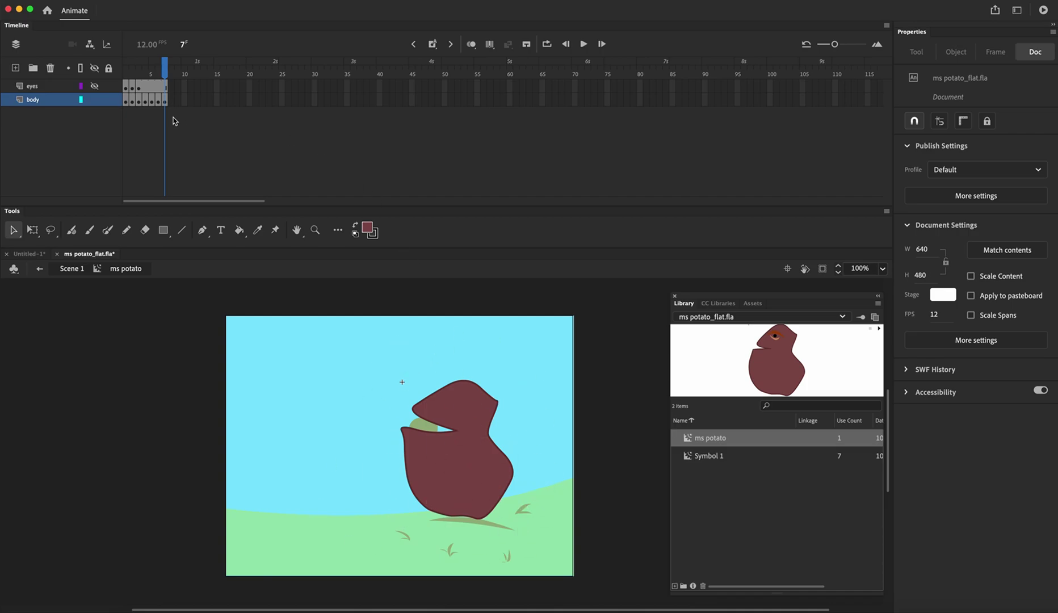
left_click_drag(164, 69, 109, 71)
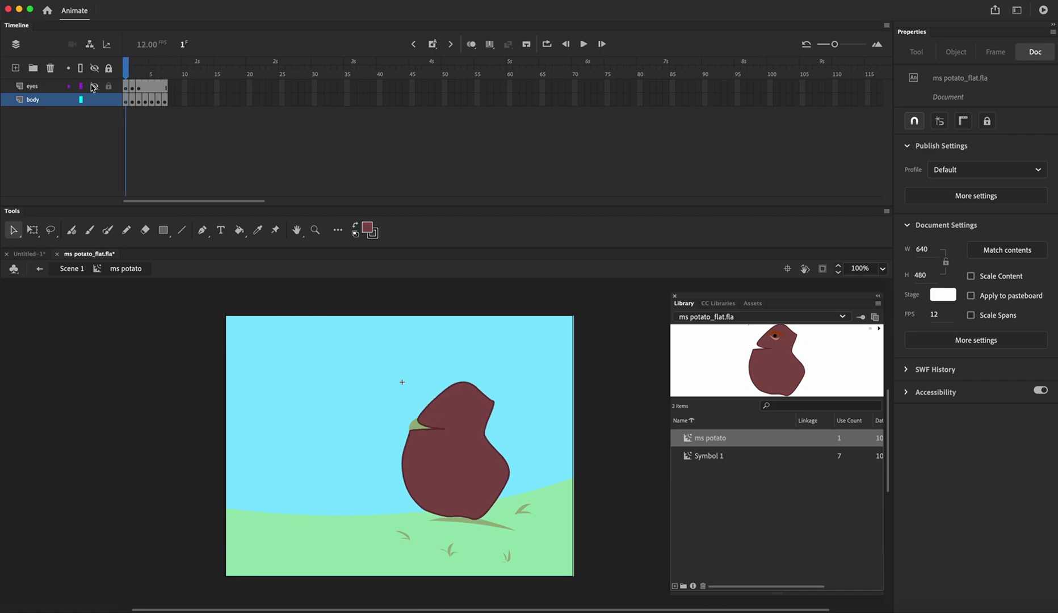
Step: Make the eyes layer visible and compare its drawings in frames 1 and 2
left_click(95, 86)
left_click(125, 88)
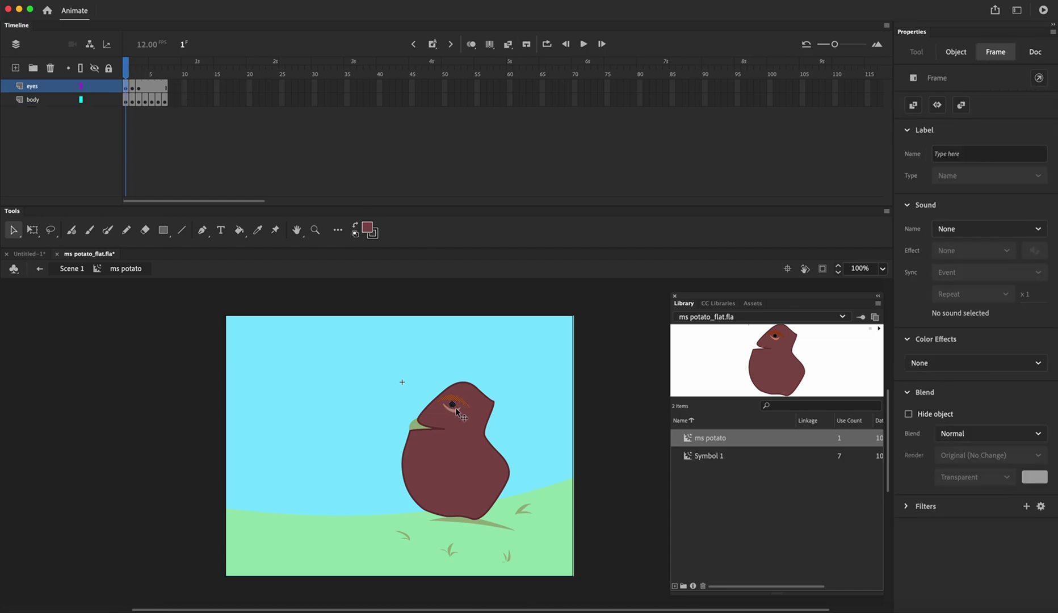
left_click(133, 87)
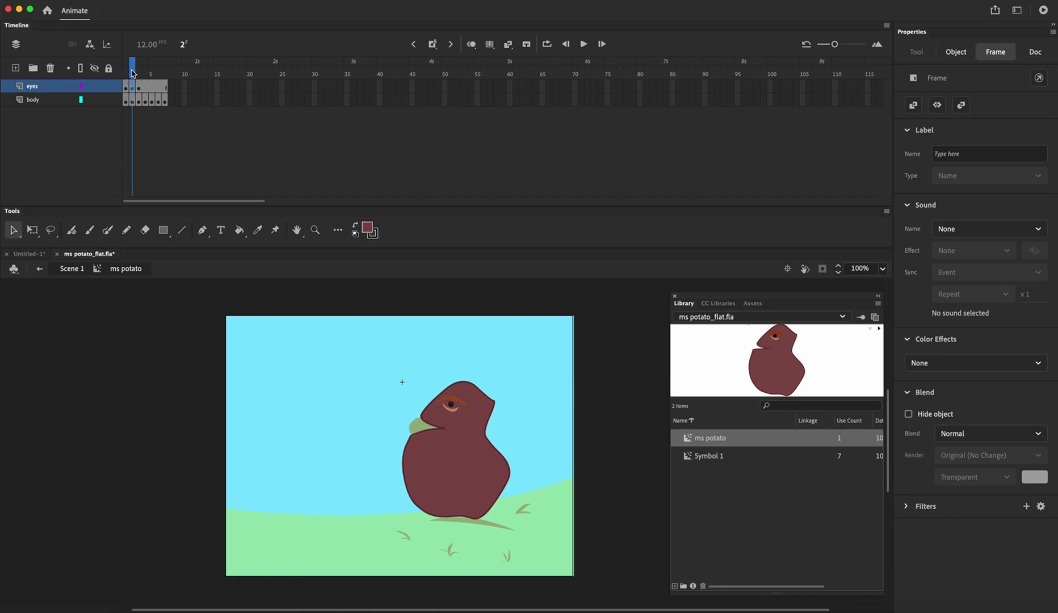
left_click(121, 71)
left_click(135, 71)
left_click(125, 72)
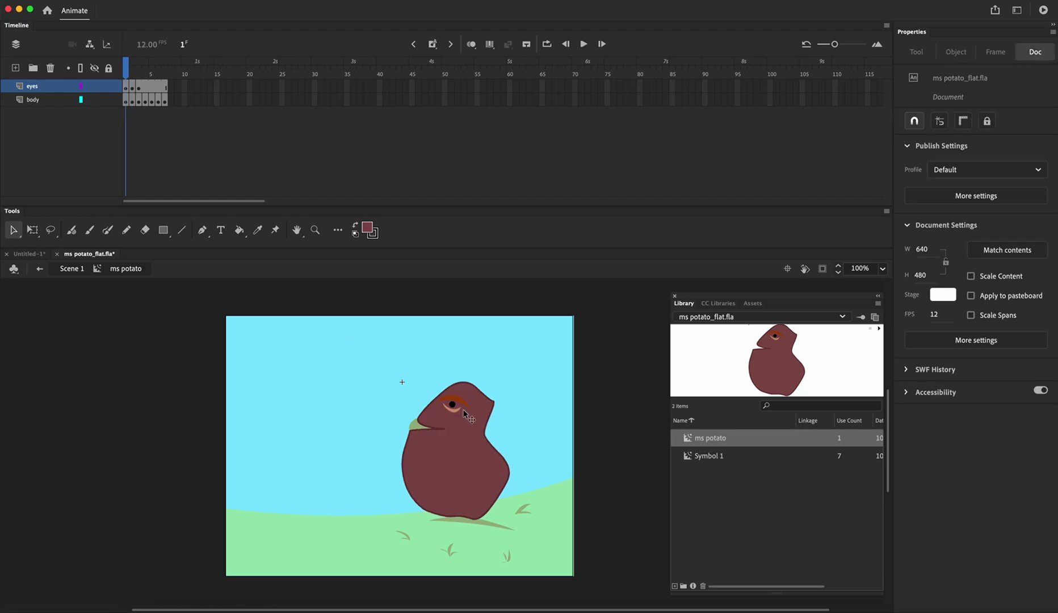
Step: Examine body frames 2 to 4 together with the visible eyes and return the playhead to frame 1
left_click(134, 104)
left_click_drag(134, 104, 139, 104)
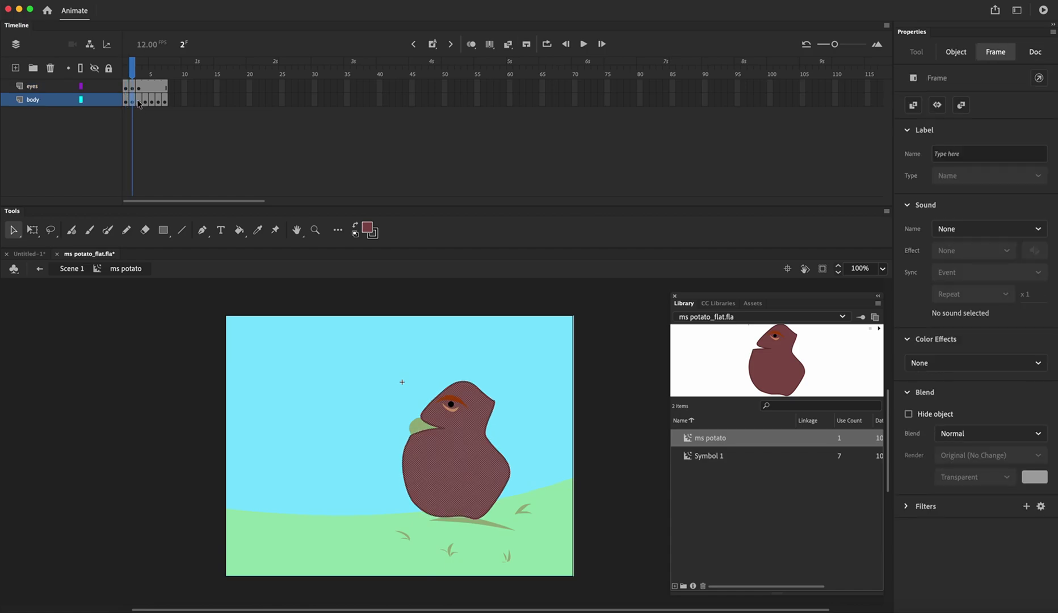
left_click(142, 103)
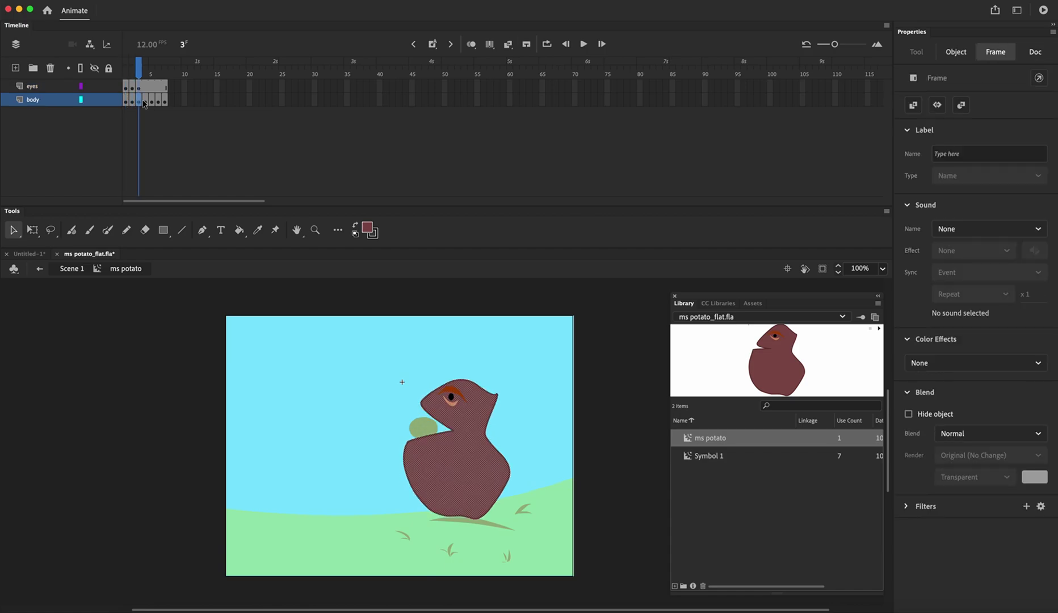
left_click(146, 103)
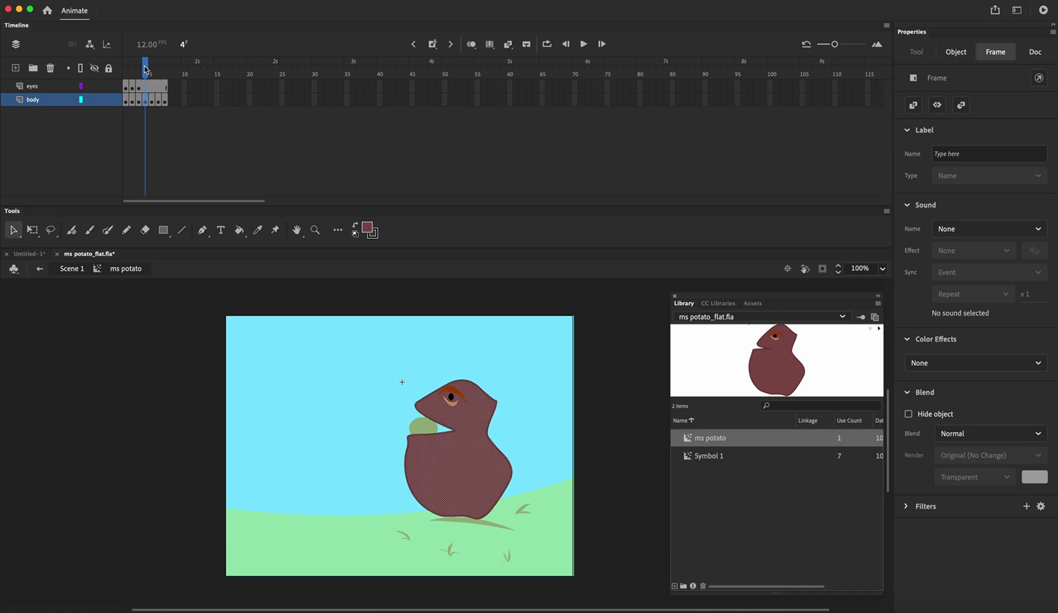
left_click_drag(145, 67, 125, 70)
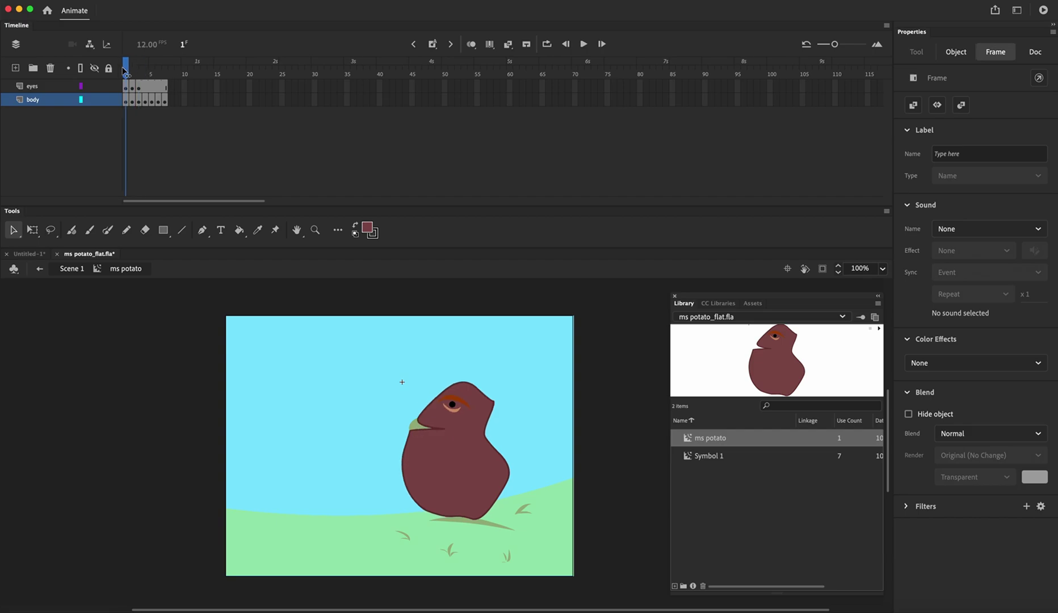
left_click(124, 70)
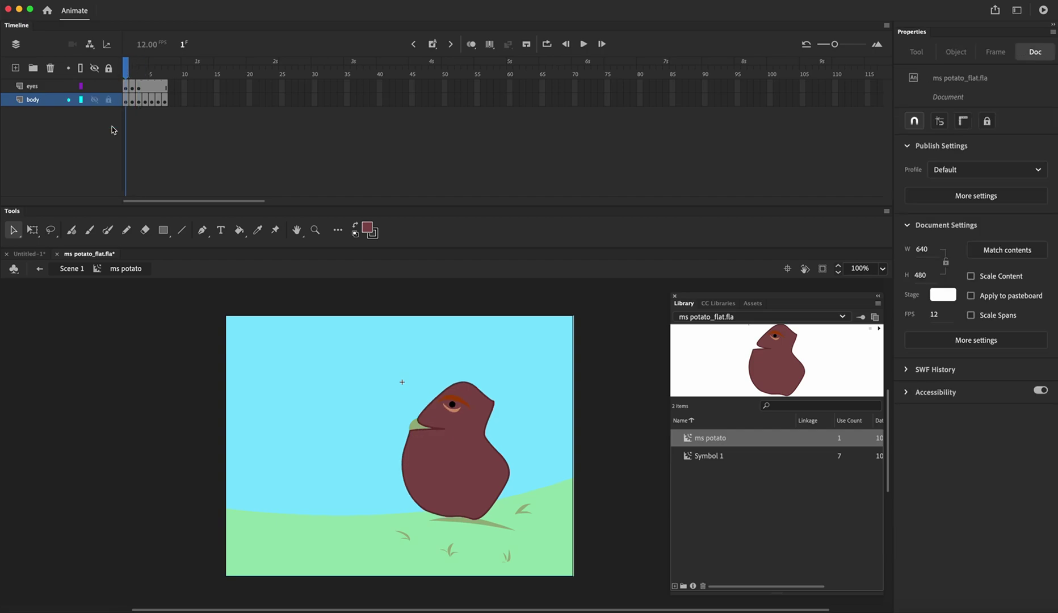
Step: Return to Scene 1 and test the ms potato_flat movie, closing the preview window after viewing it
left_click(41, 271)
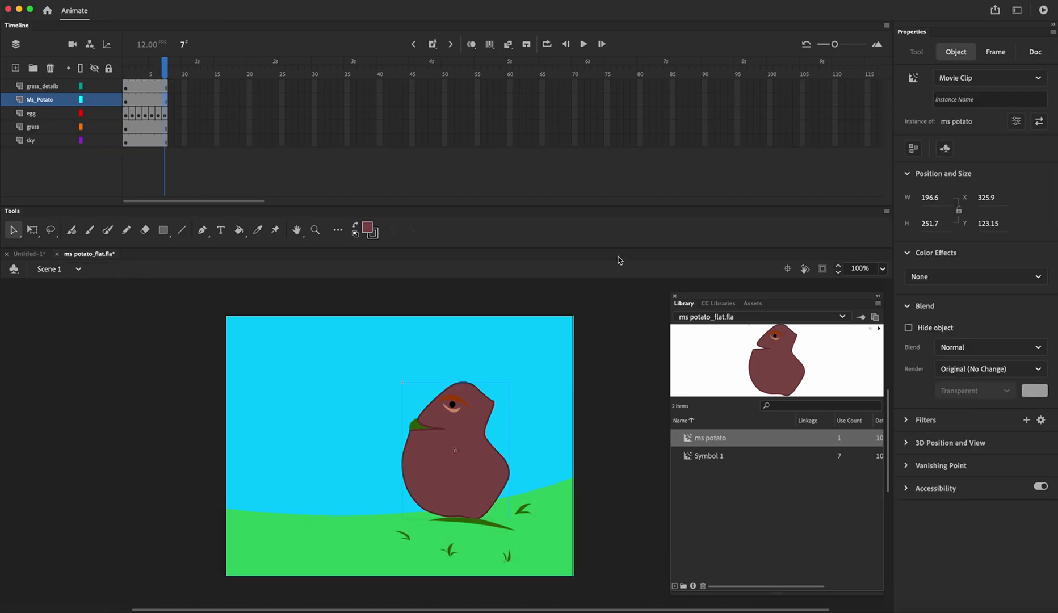
key("super+Return")
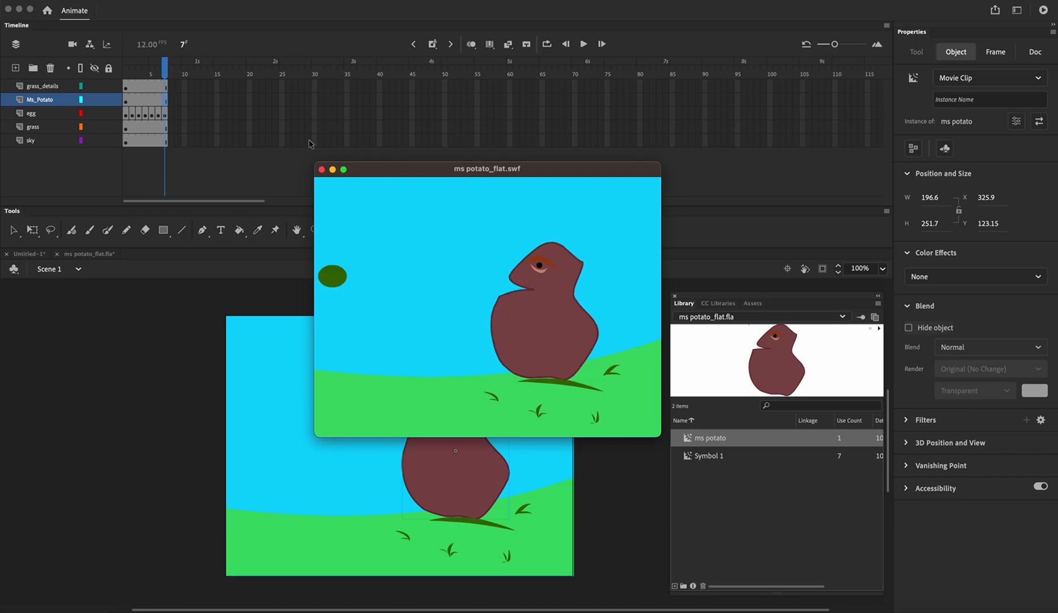
left_click(322, 170)
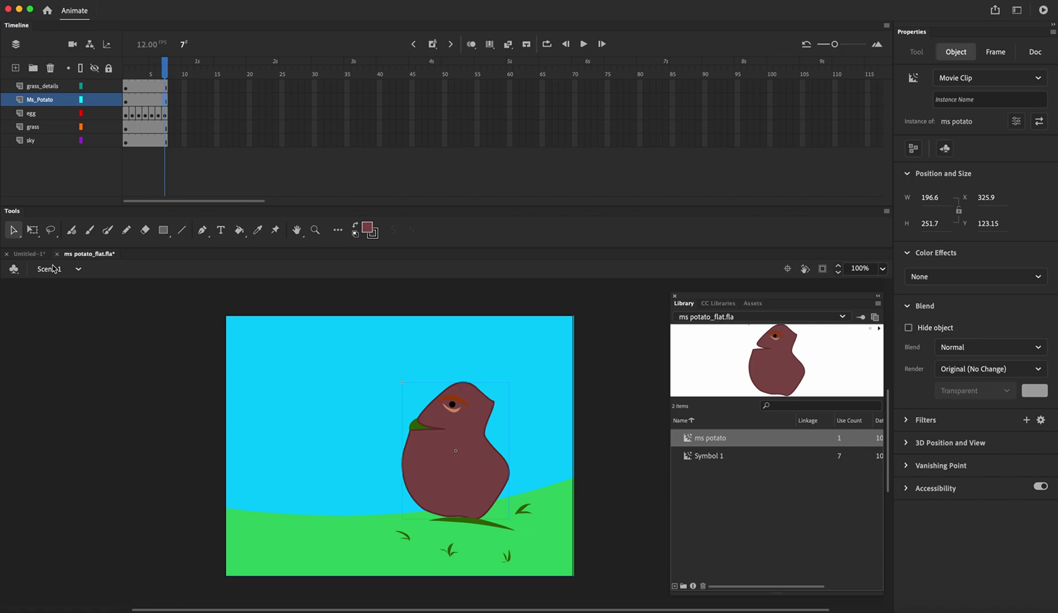
Step: Switch to the Untitled-1 document and open its potato movie clip for editing
left_click(27, 255)
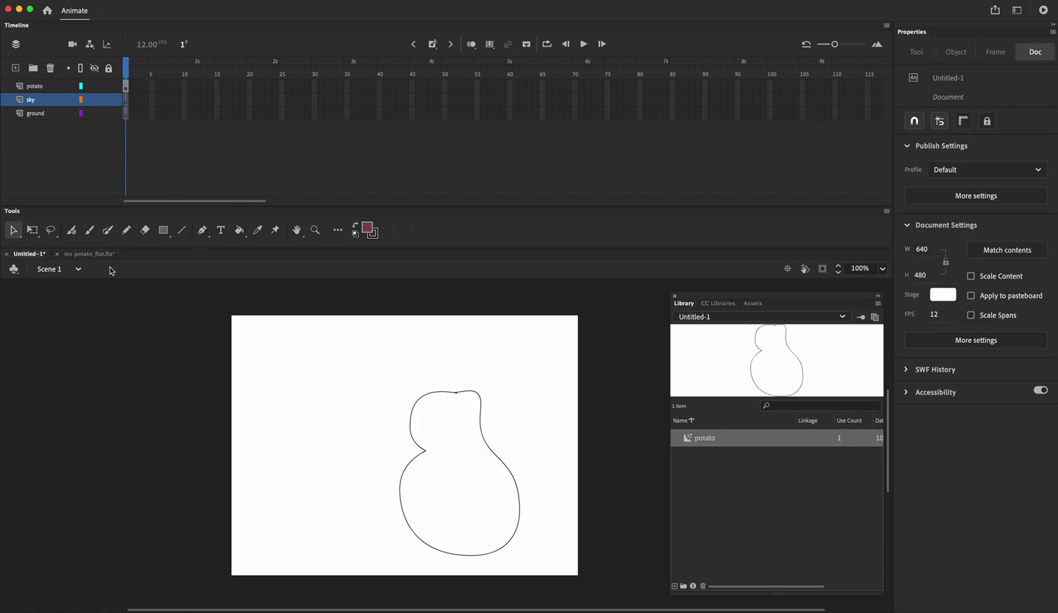
left_click(125, 86)
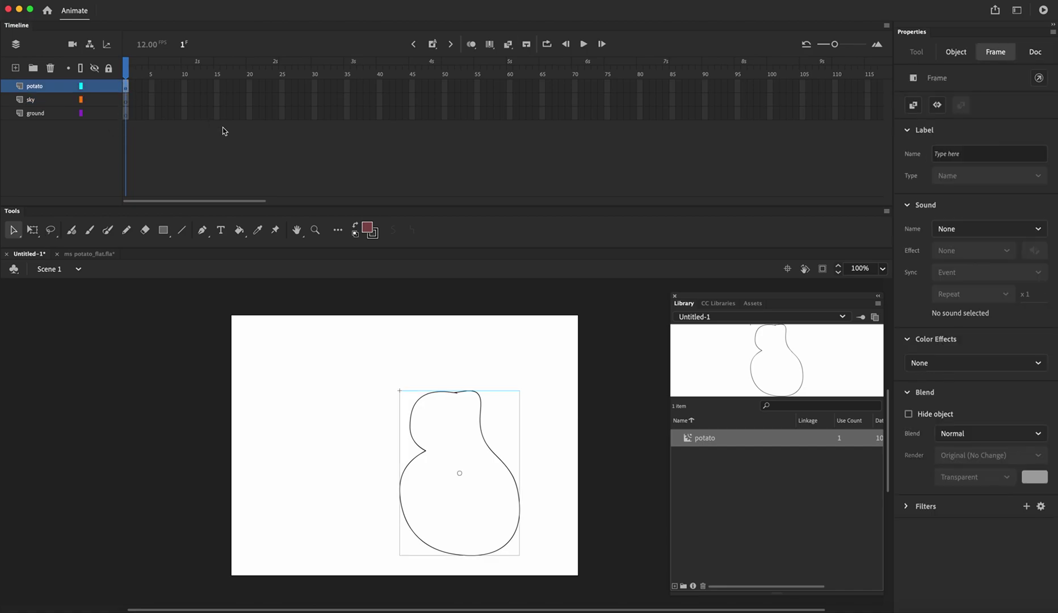
left_click(481, 421)
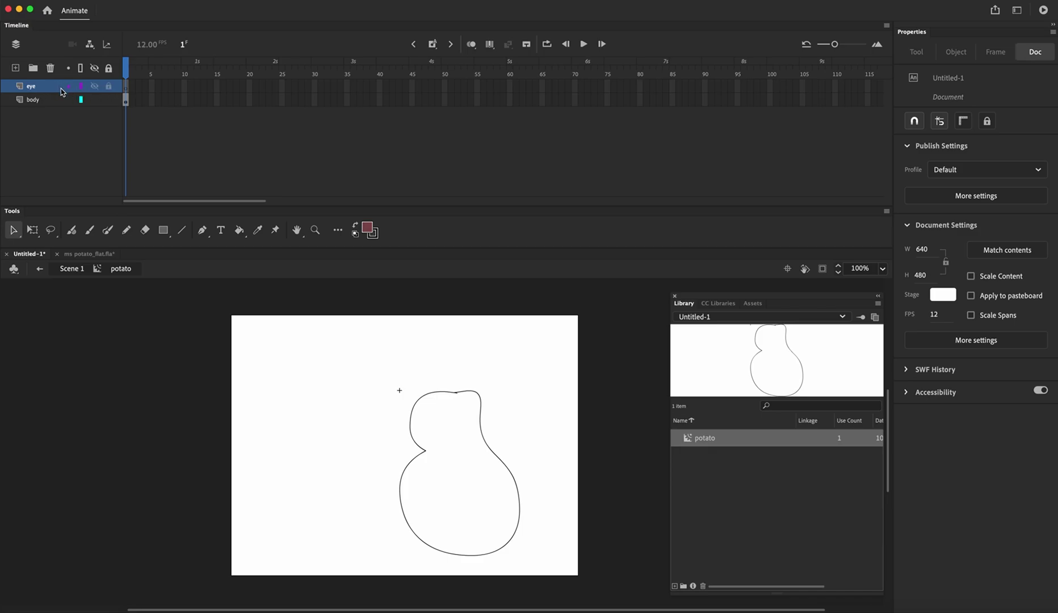
Step: Add a keyframe at frame 2 of the body layer, remove that frame again, and select frame 1
left_click(126, 100)
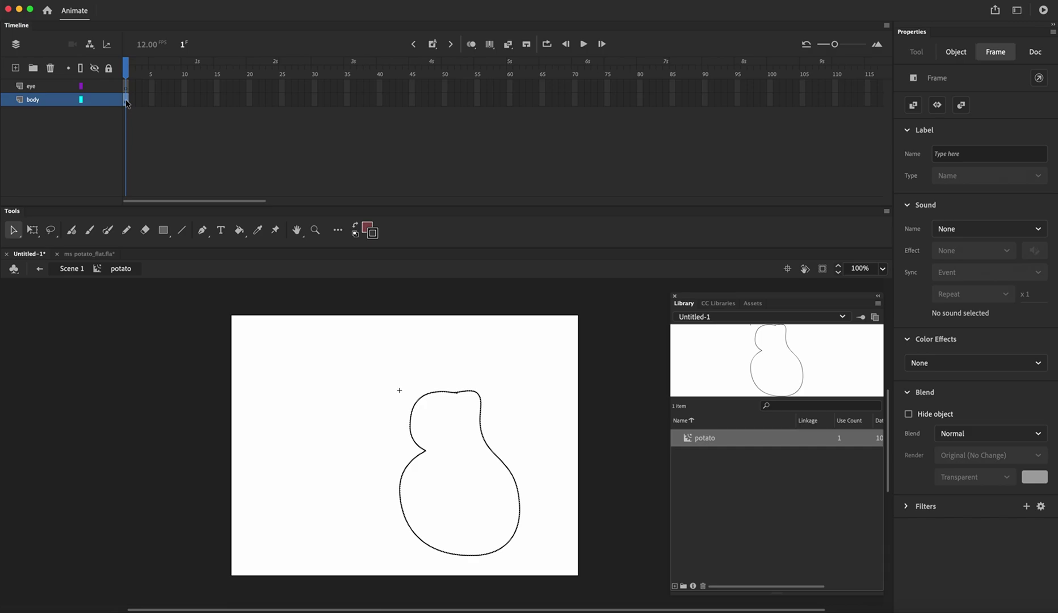
key("F6")
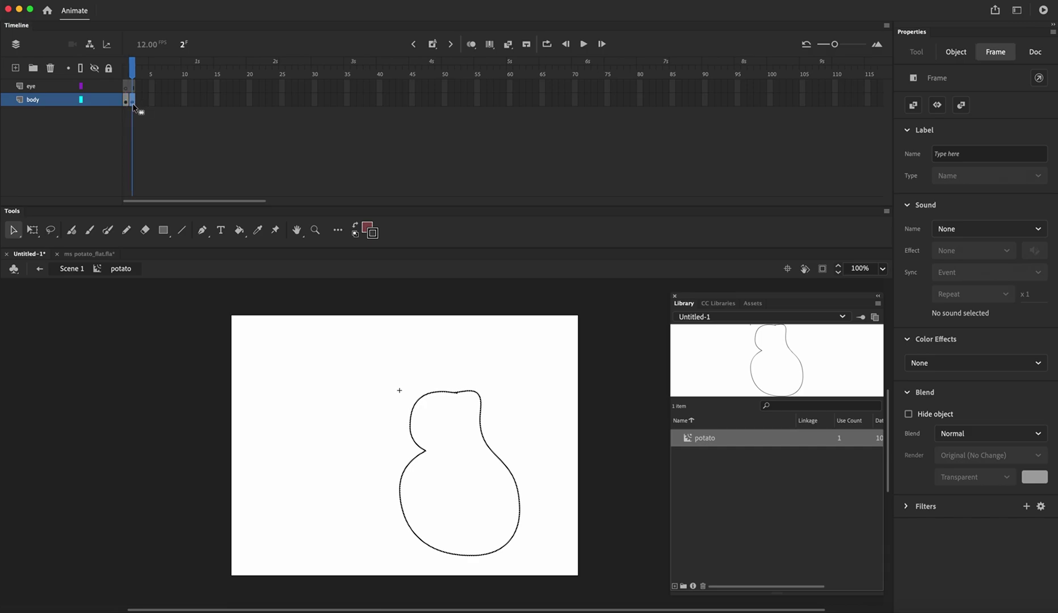
right_click(134, 106)
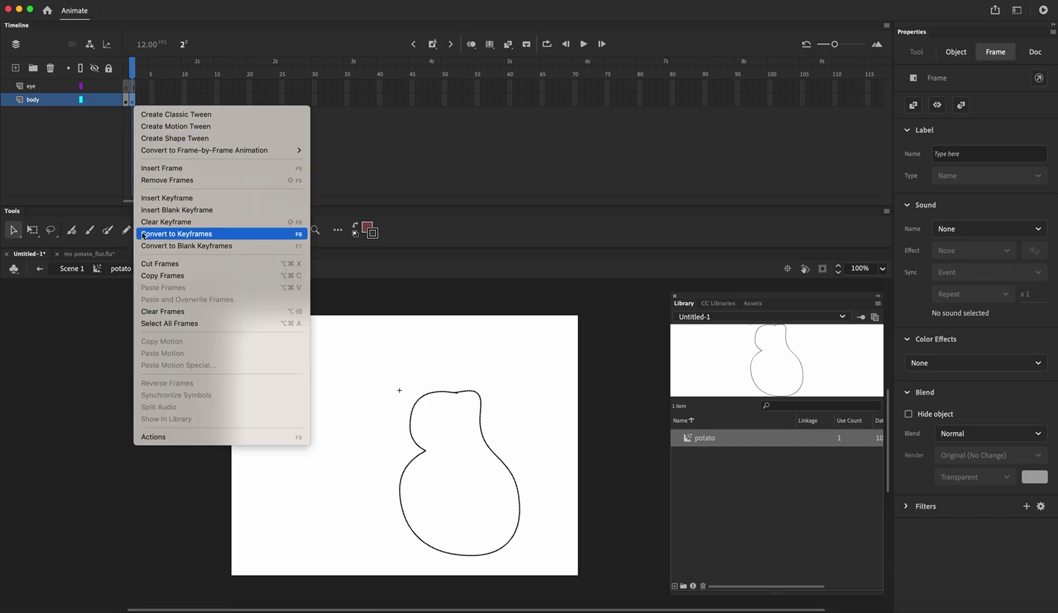
left_click(134, 105)
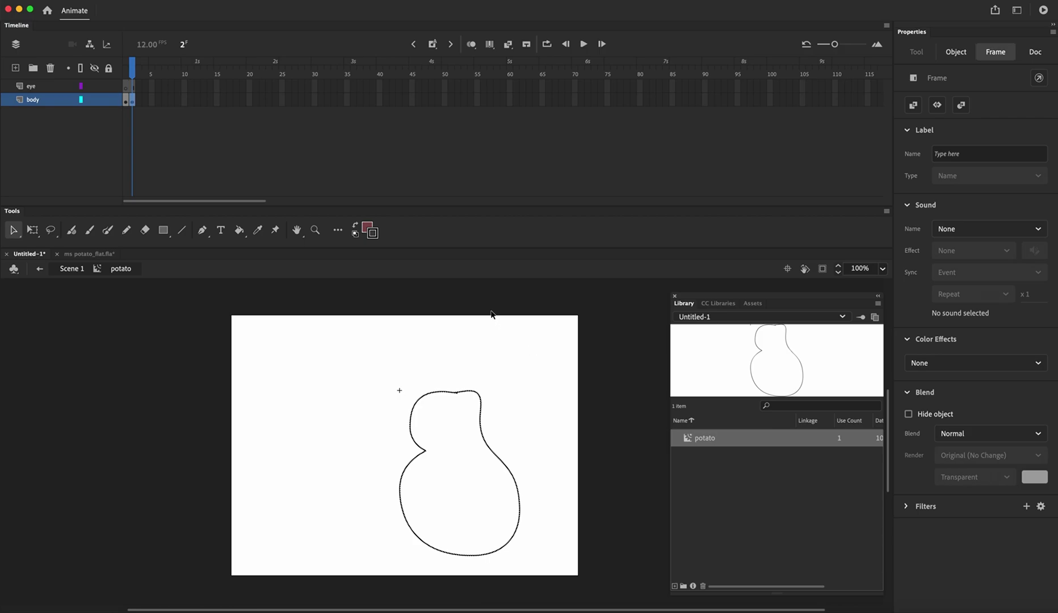
right_click(132, 104)
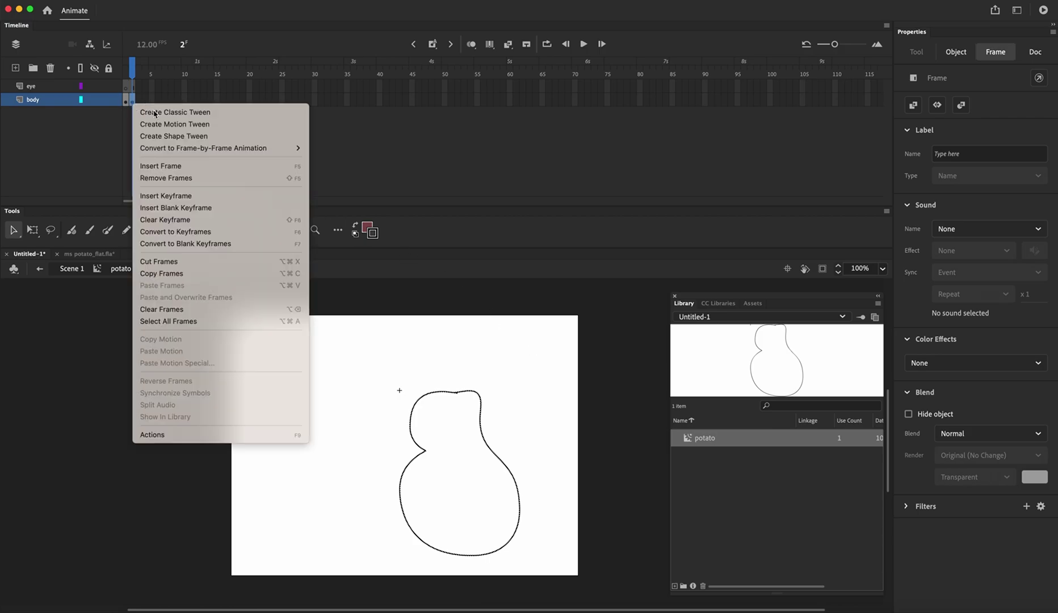
left_click(166, 178)
left_click(126, 102)
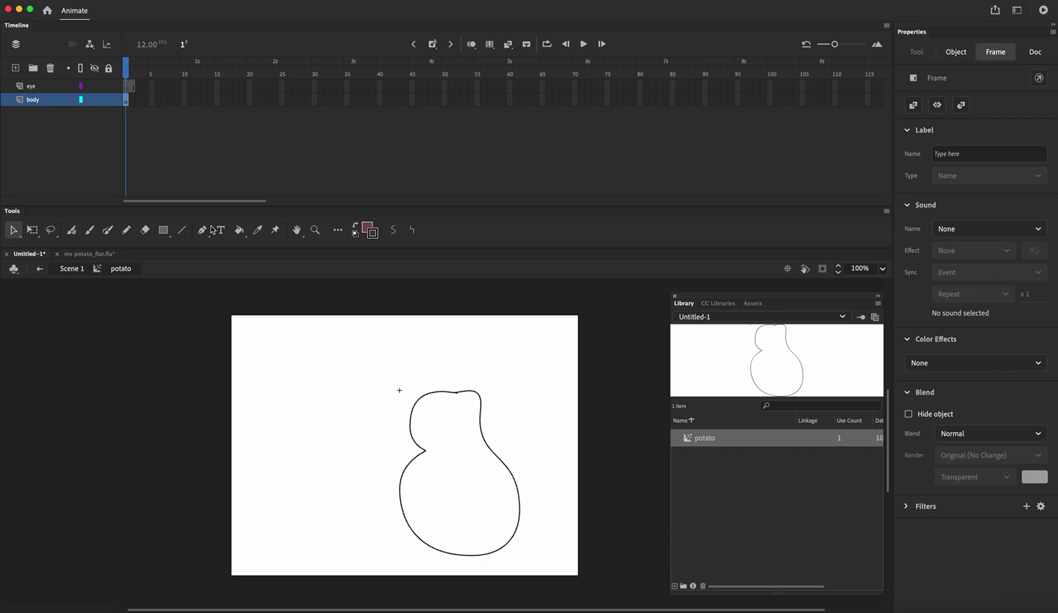
Step: Fill the potato outline on the body layer with dark brown using the Paint Bucket tool
left_click(368, 228)
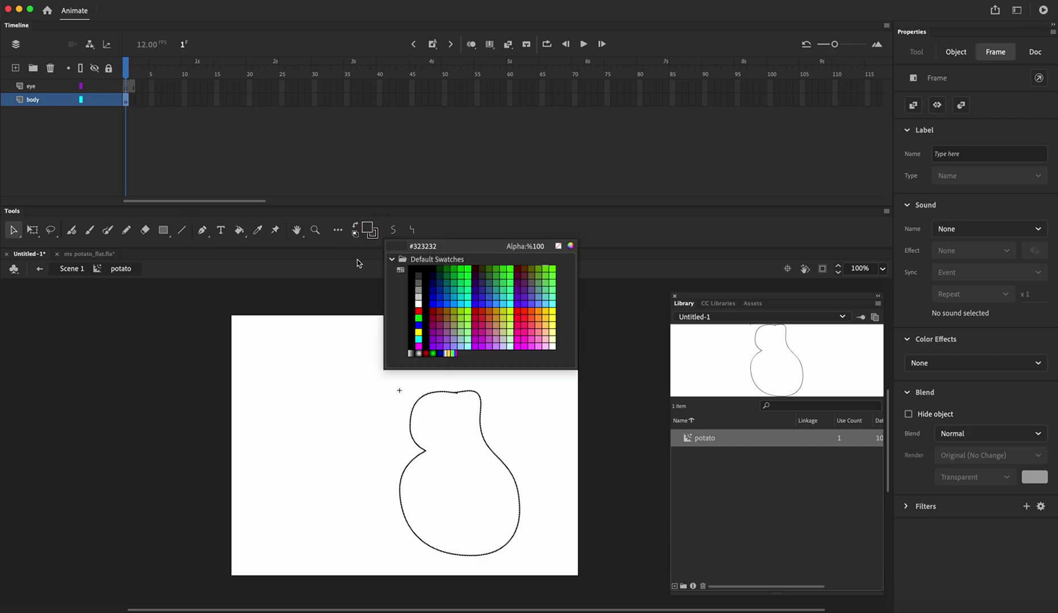
left_click(523, 268)
left_click(239, 230)
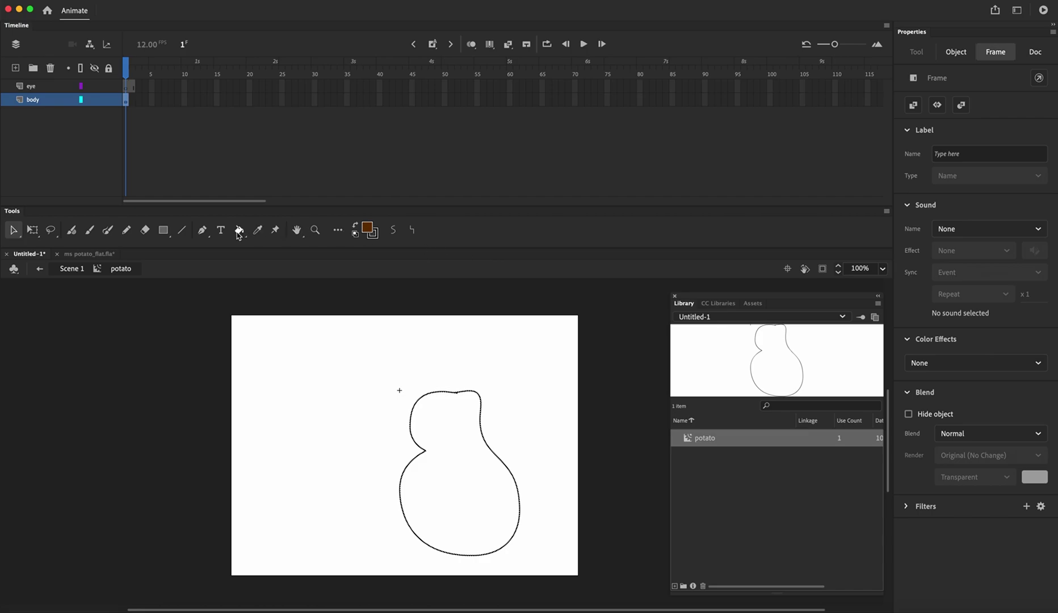
left_click(465, 456)
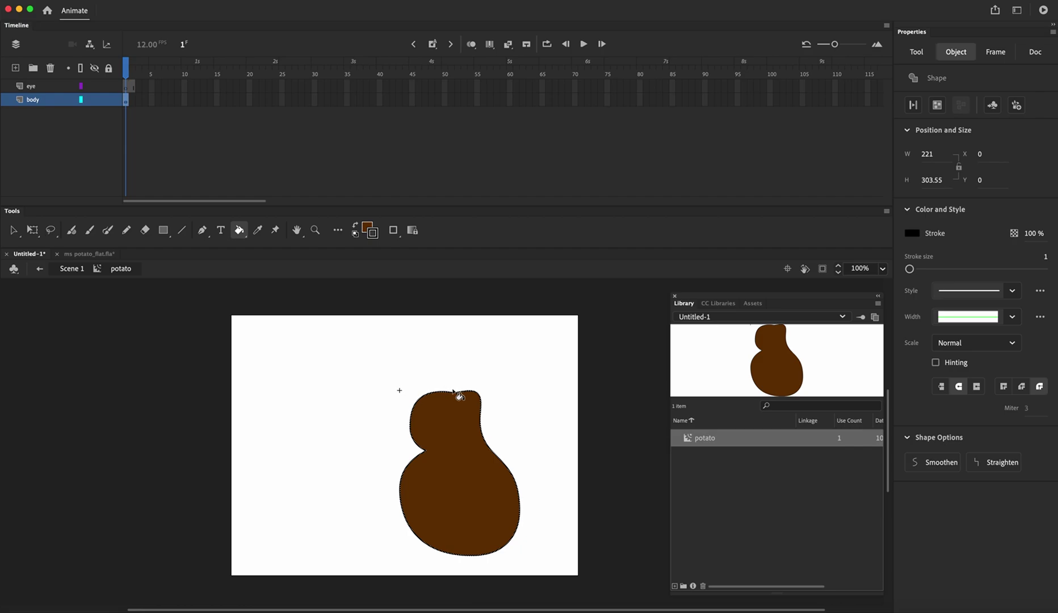
Step: Change the potato body's stroke colour to orange and set its stroke size to 0.1
left_click(377, 237)
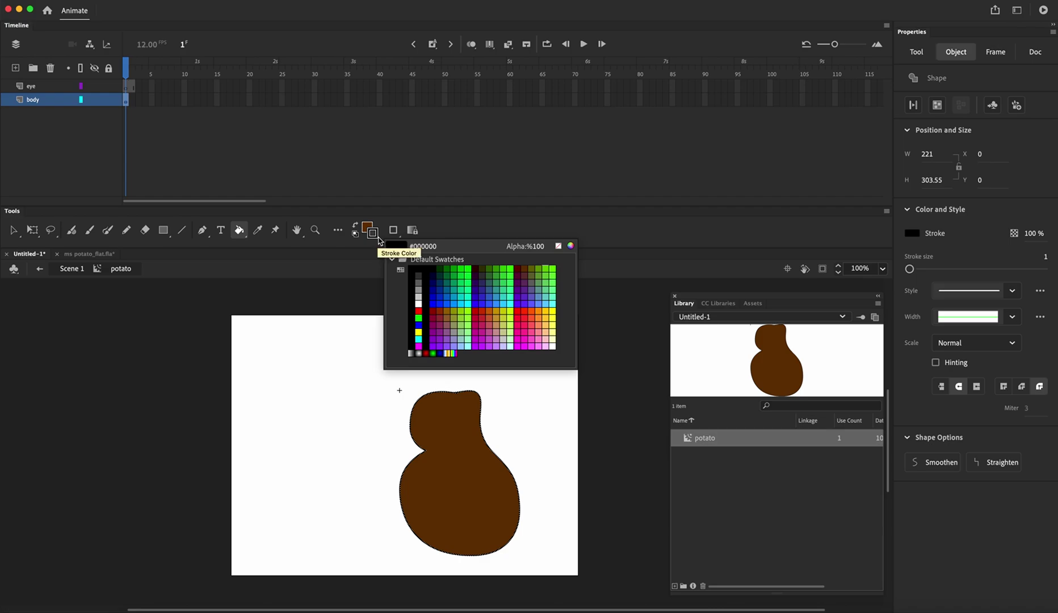
left_click(541, 313)
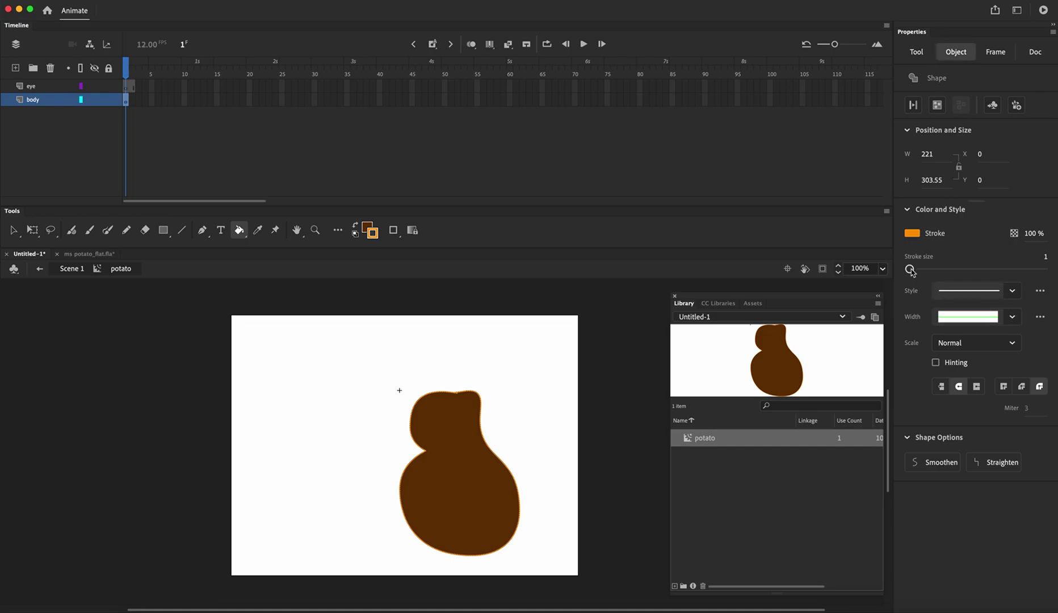
mouse_move(911, 270)
left_mouse_down()
mouse_move(921, 270)
mouse_move(909, 271)
left_mouse_up()
left_click(13, 230)
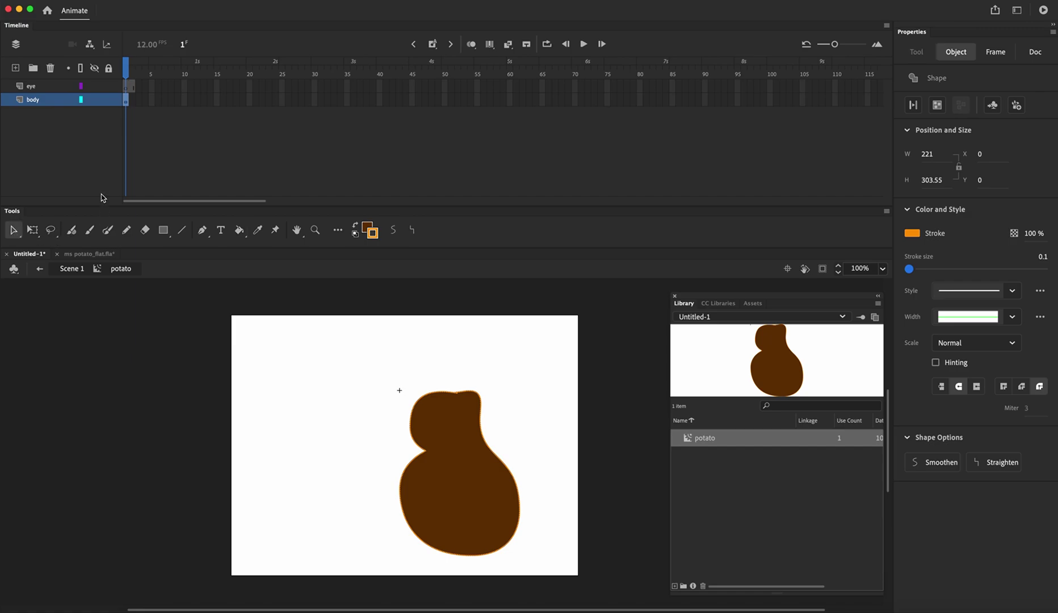
Step: Insert a keyframe at frame 2 of the body layer and deselect the potato shape
left_click(126, 102)
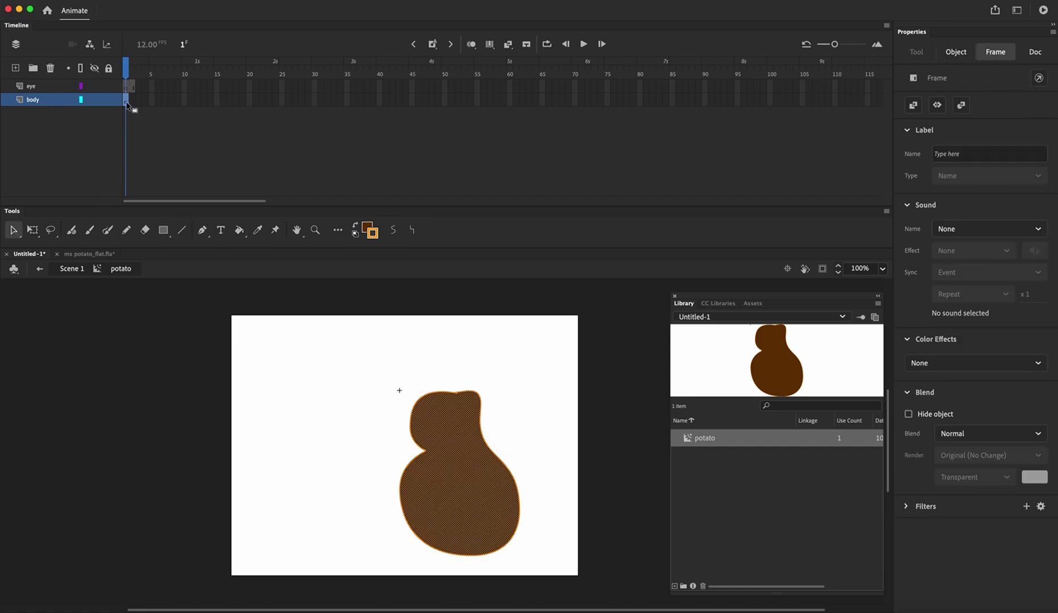
key("F6")
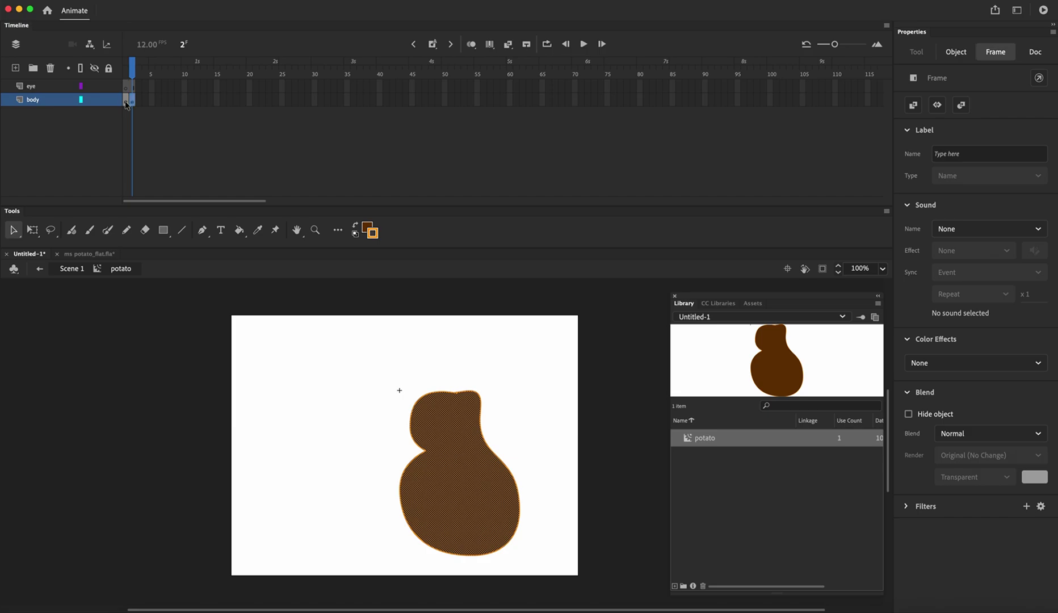
left_click(342, 359)
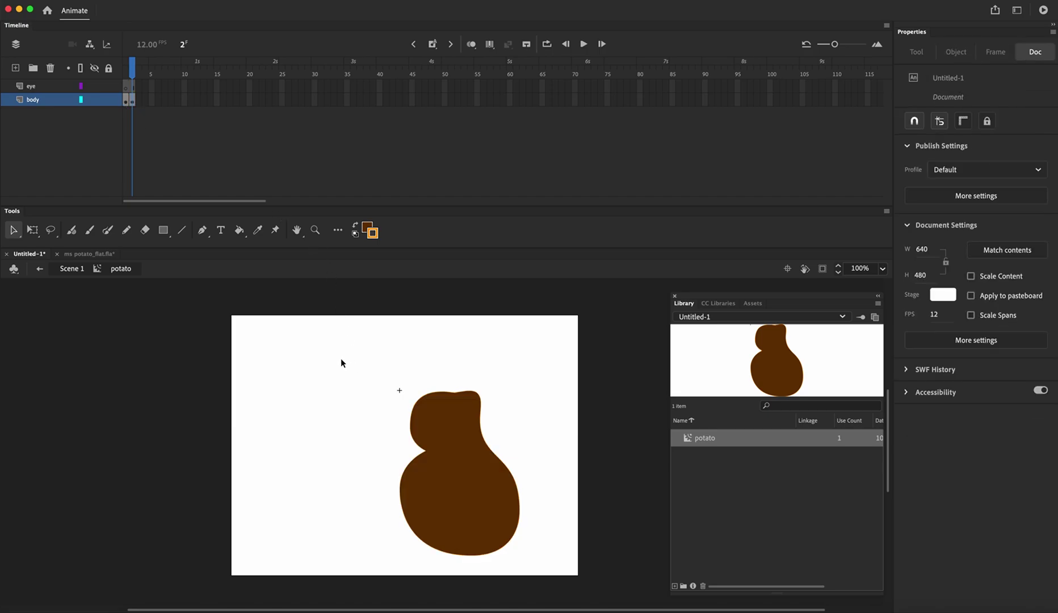
Step: Zoom to 200% and shrink the timeline and tools areas so the whole potato fits in an enlarged stage view
key("super+equal")
scroll(354, 372, "right", 10)
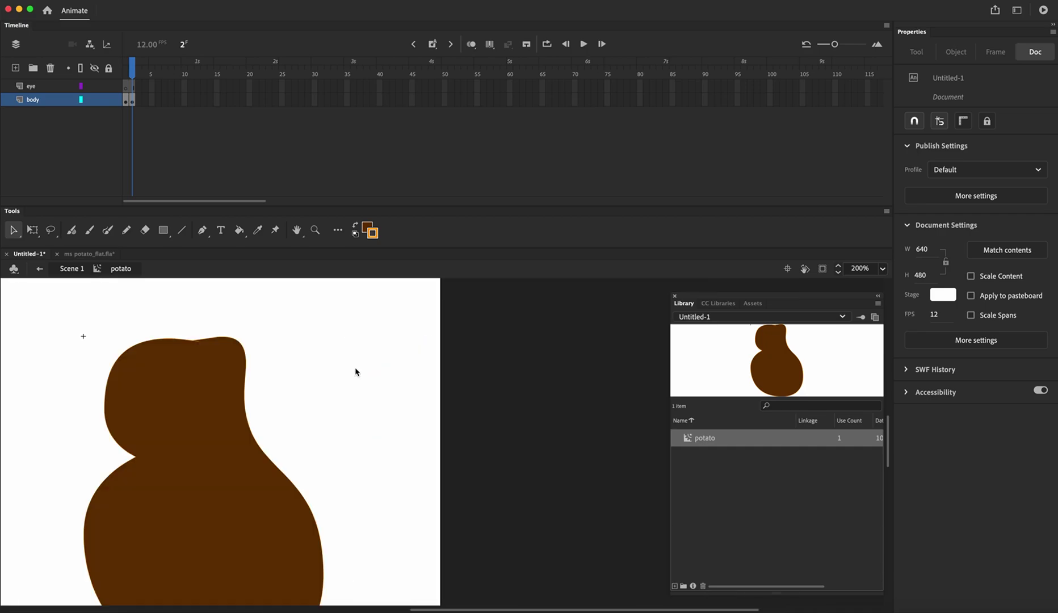
scroll(355, 372, "left", 9)
scroll(356, 372, "down", 5)
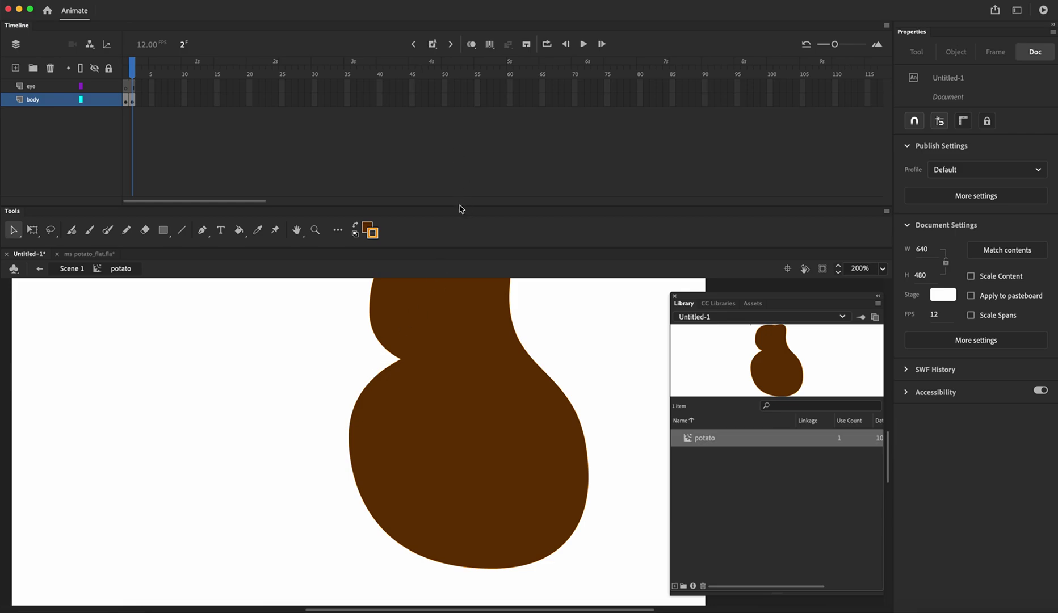
left_click_drag(460, 207, 462, 150)
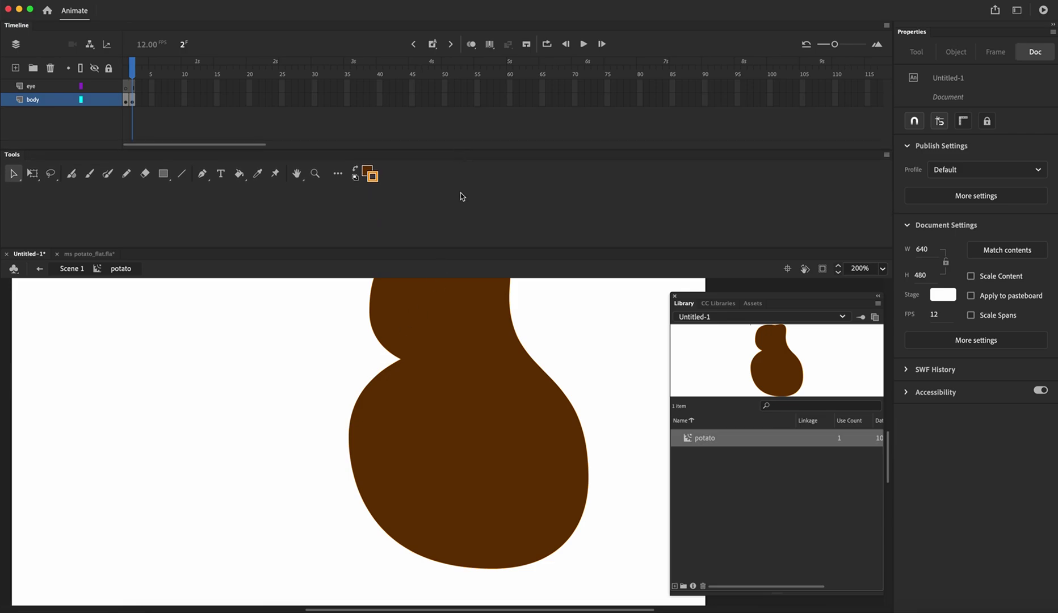
left_click_drag(463, 248, 465, 145)
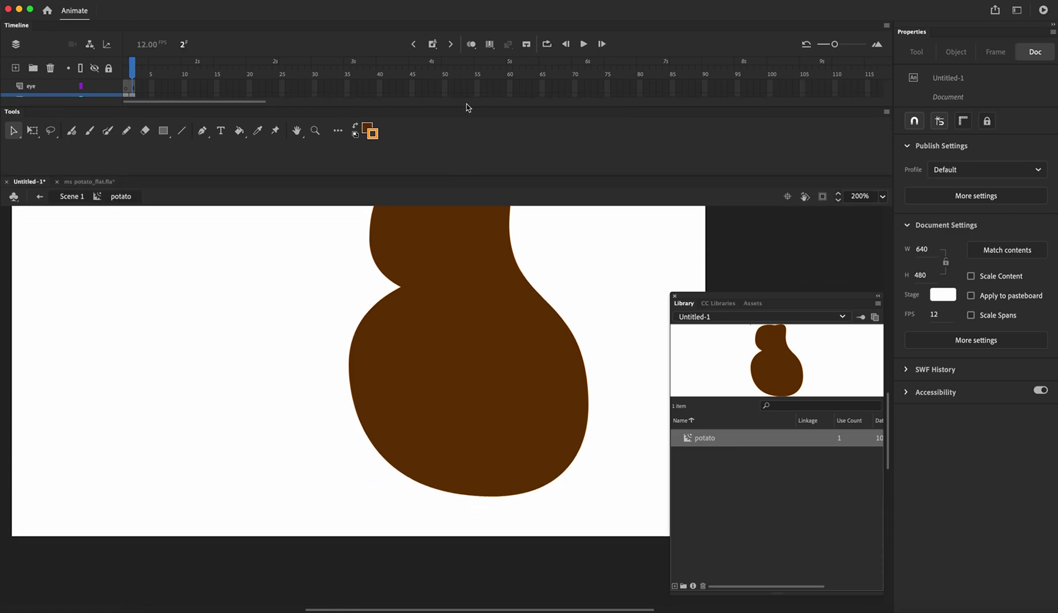
left_click_drag(466, 107, 466, 139)
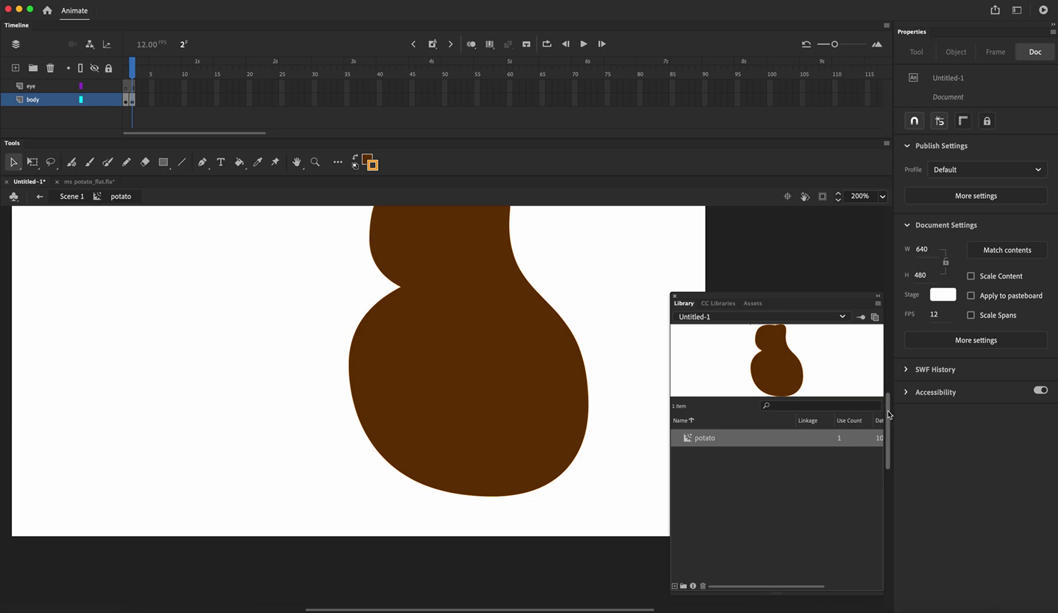
scroll(888, 411, "up", 2)
scroll(890, 405, "up", 1)
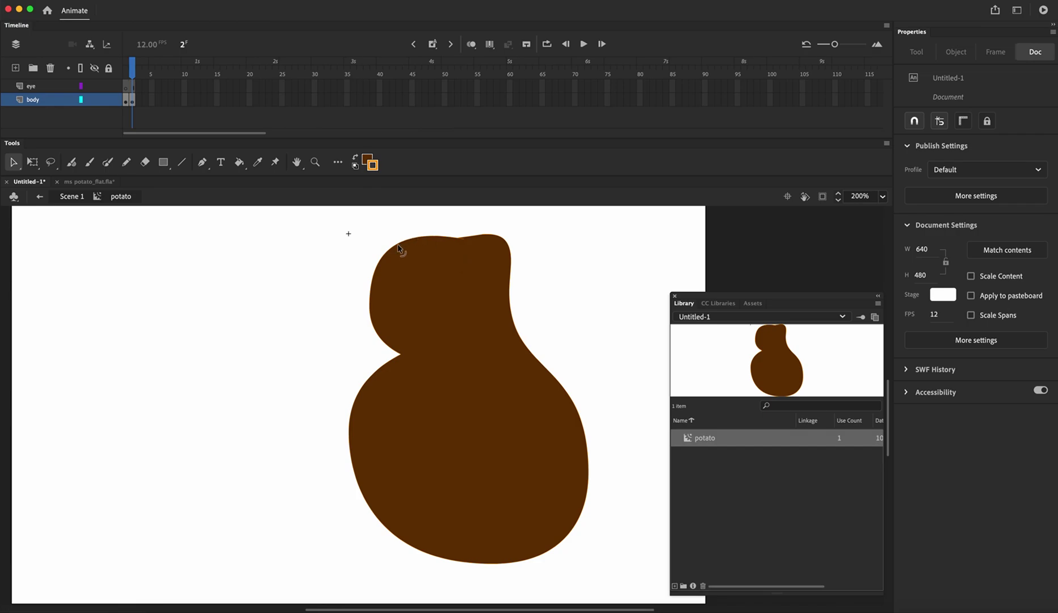
Step: Select the whole potato on body frame 1 and thicken its orange stroke
left_click(127, 100)
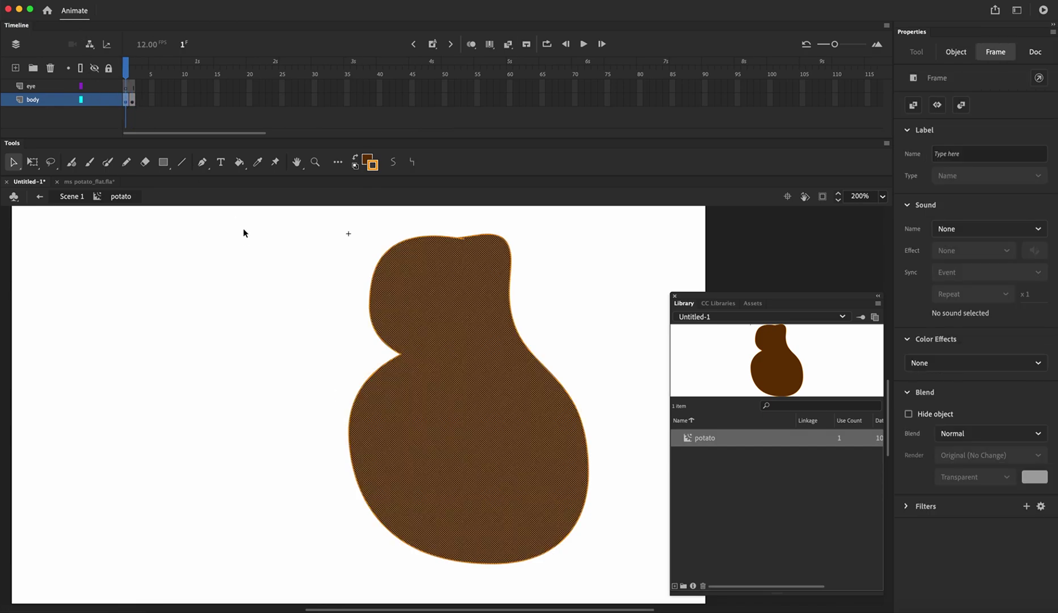
left_click(267, 256)
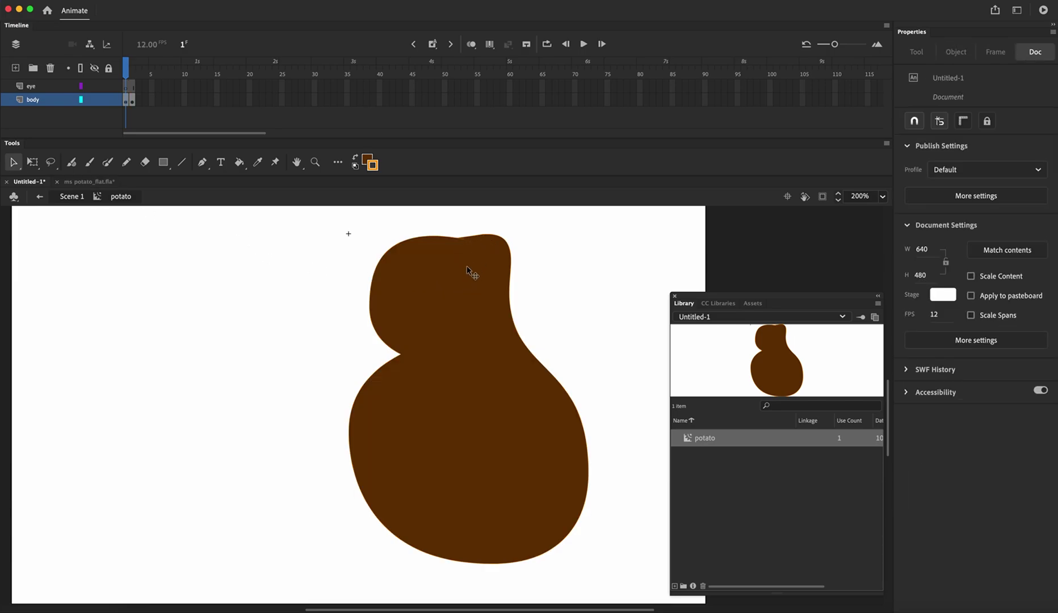
mouse_move(324, 221)
left_mouse_down()
mouse_move(609, 524)
mouse_move(623, 573)
left_mouse_up()
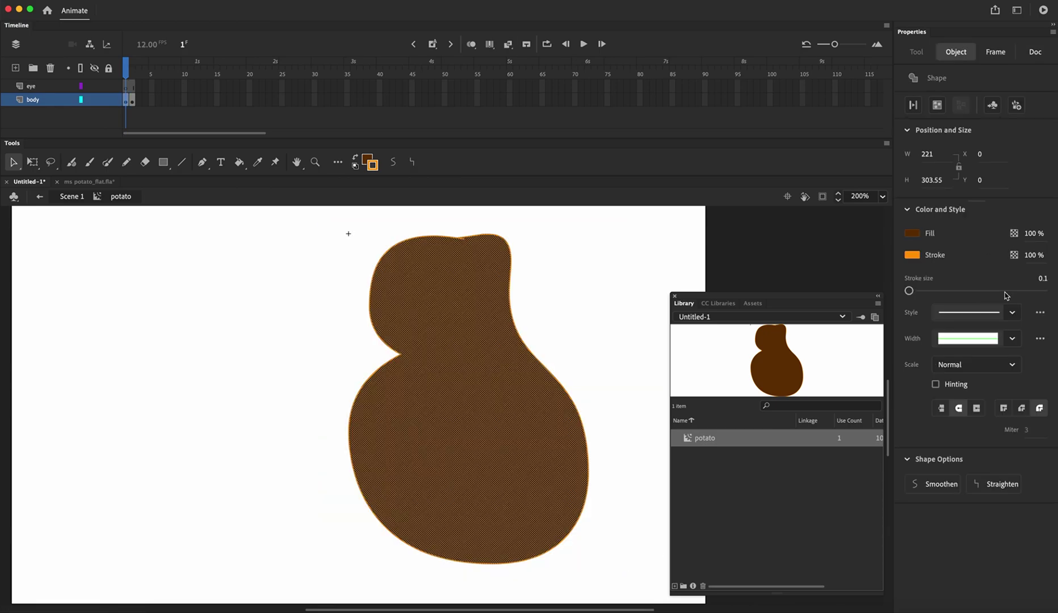
left_click(911, 292)
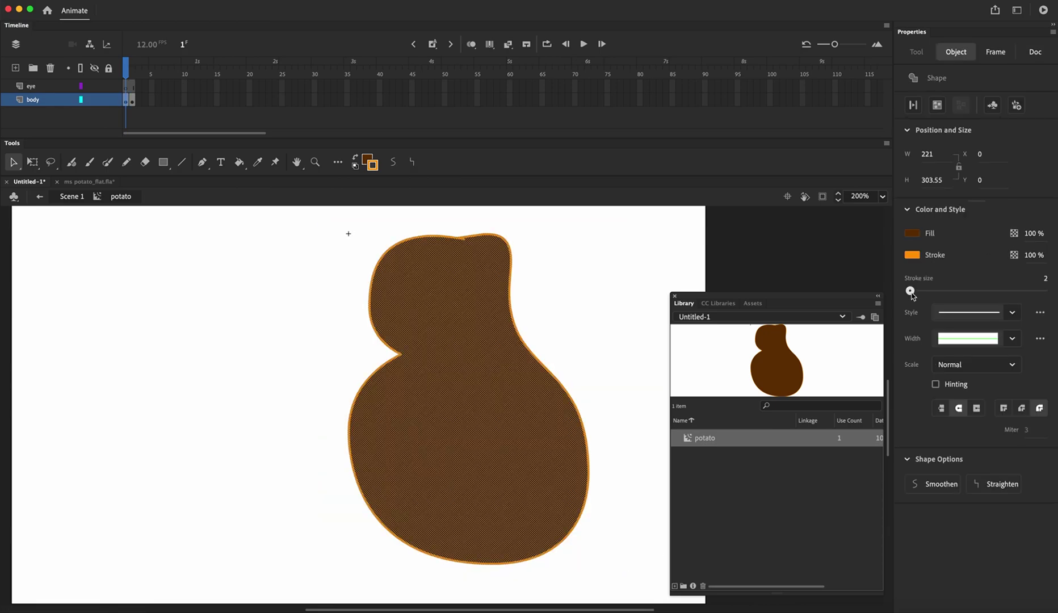
left_click(591, 221)
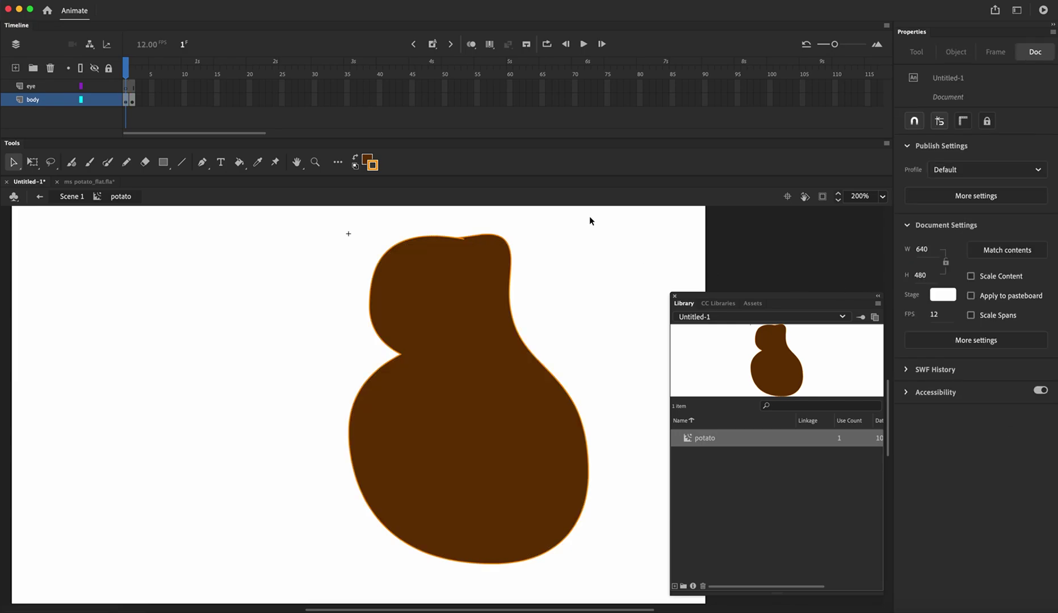
Step: Select the whole potato on body frame 2 and thicken its orange stroke to match frame 1
left_click(132, 100)
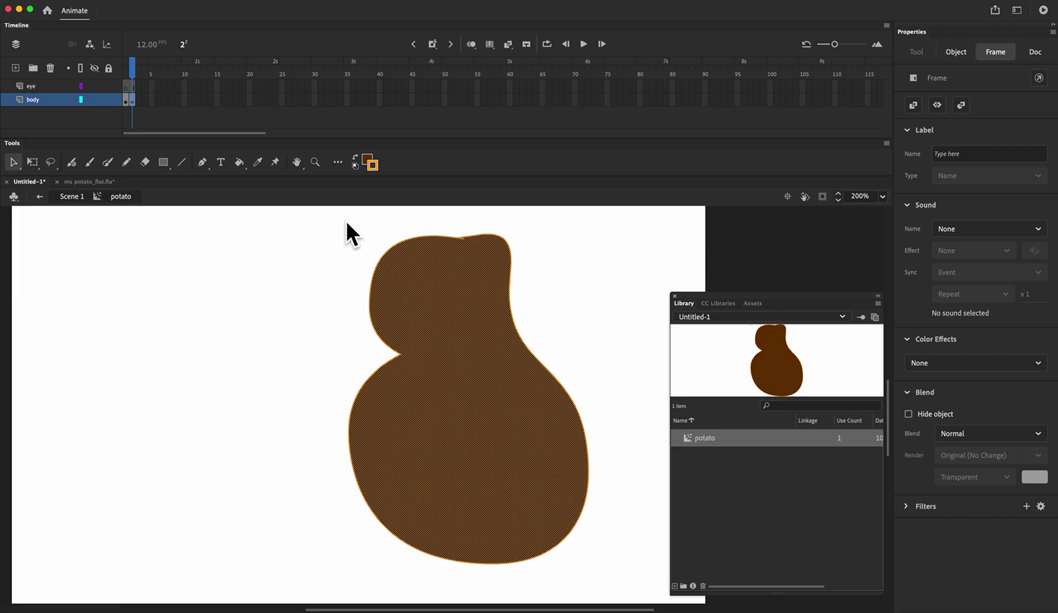
left_click_drag(327, 217, 606, 584)
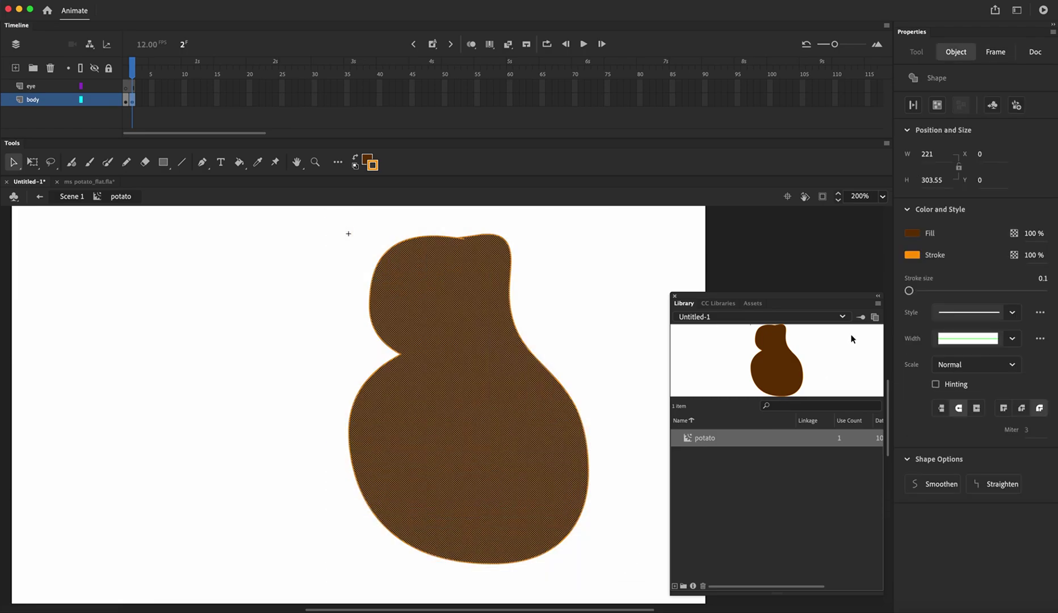
left_click_drag(910, 291, 909, 291)
left_click(540, 238)
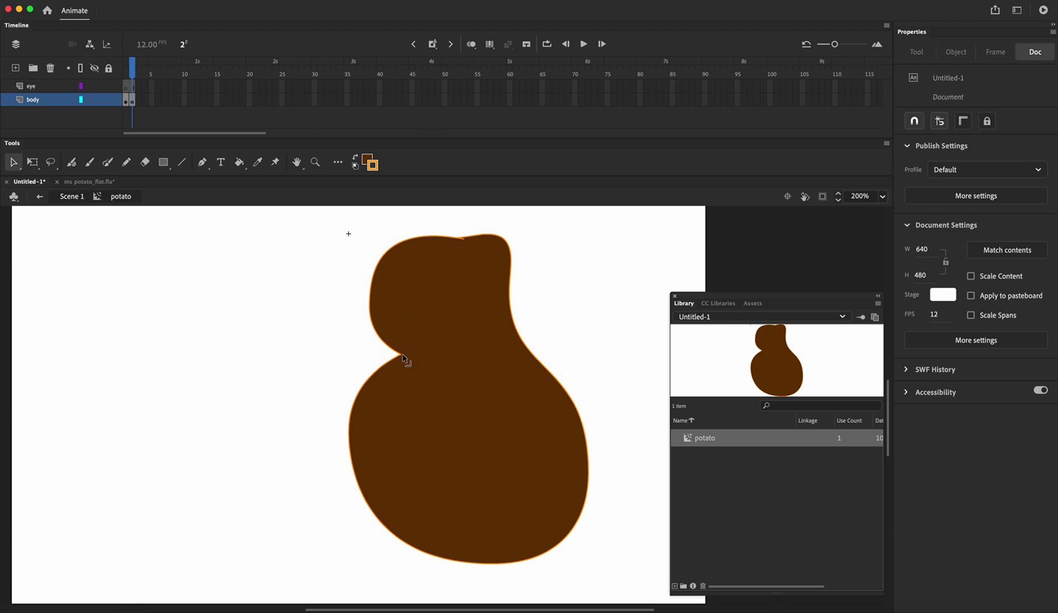
Step: Reshape the mouth notch on body frame 2 by pulling its corner deeper and its upper lip outward, and compare with frame 1
left_click_drag(403, 357, 422, 345)
left_click_drag(402, 363, 375, 338)
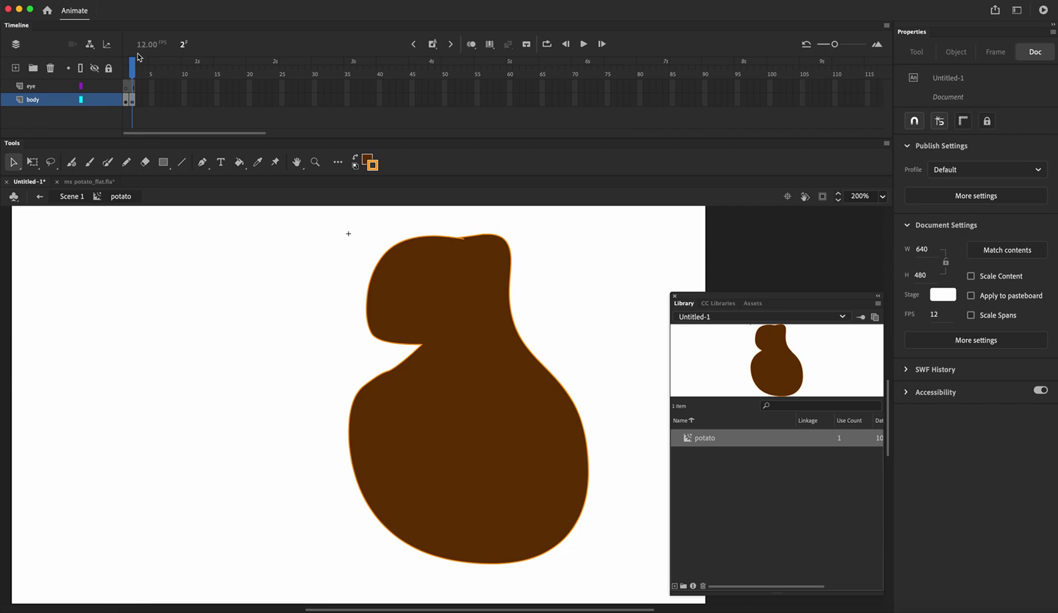
left_click(126, 69)
left_click(133, 70)
left_click(126, 69)
left_click(134, 70)
Step: Adjust the anchor points of the lower lip on body frame 2 with the Subselection tool to open the mouth slightly wider
left_click(14, 163)
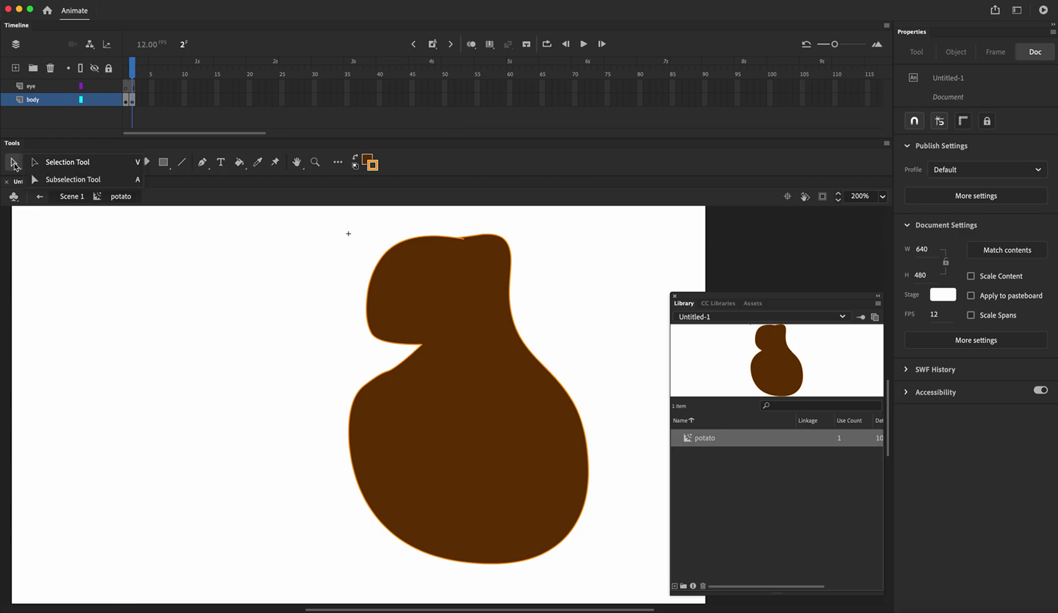
left_click(62, 183)
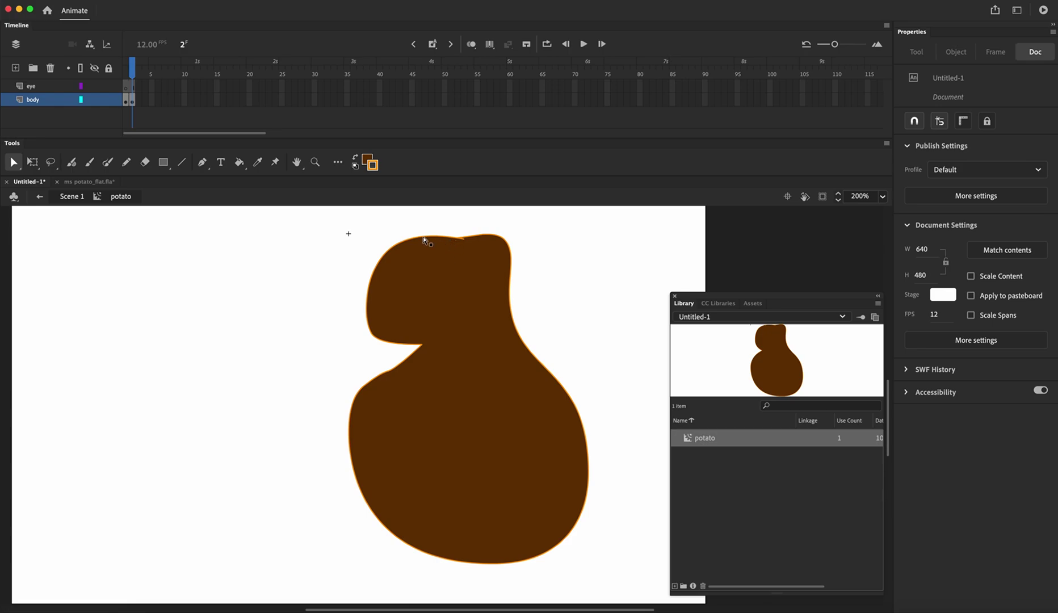
left_click(426, 241)
left_click(389, 373)
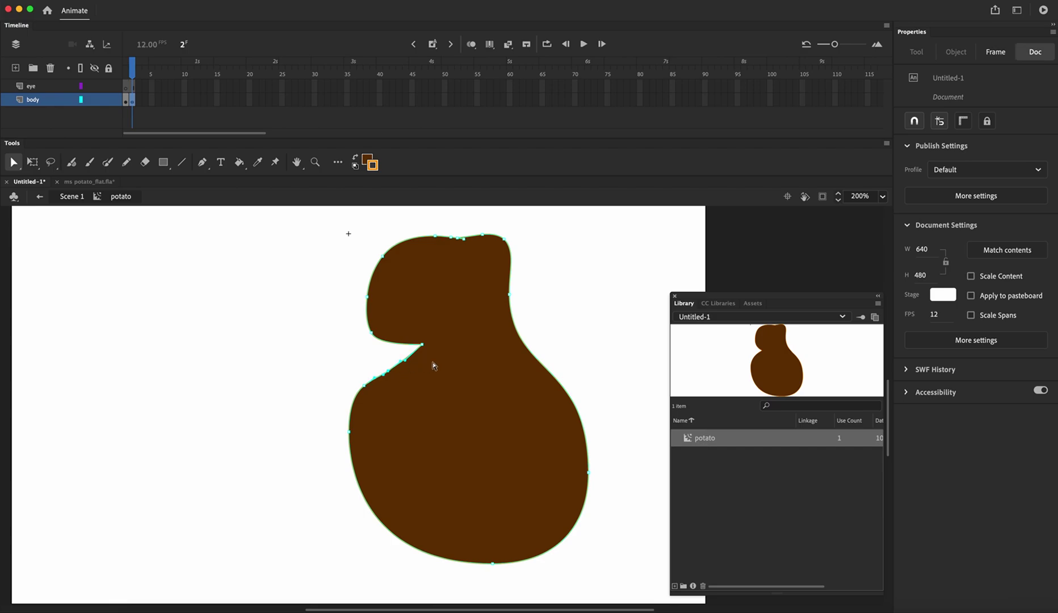
left_click(365, 386)
left_click_drag(368, 392, 368, 396)
left_click(134, 69)
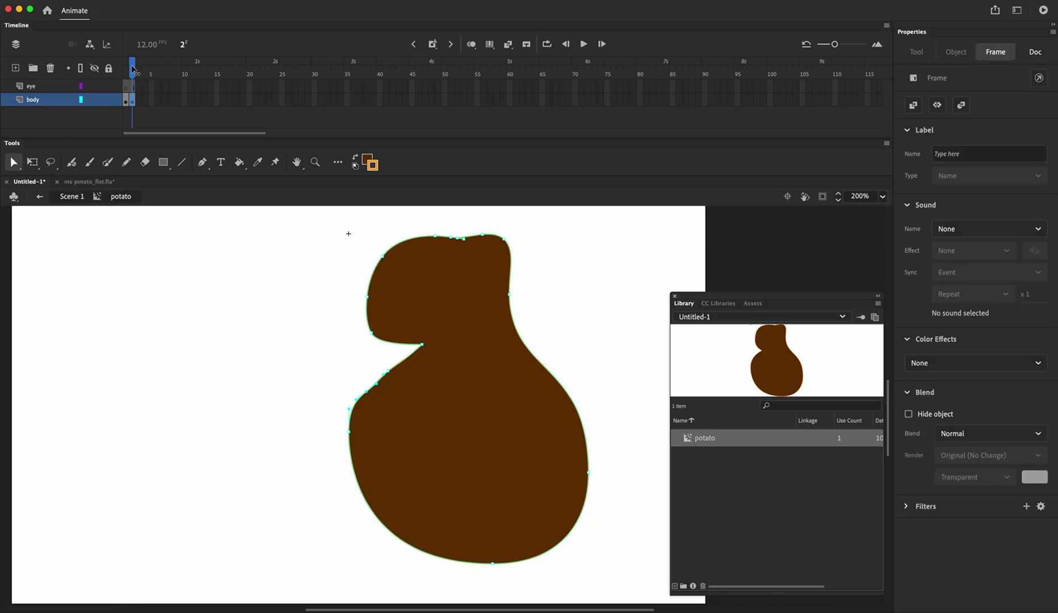
Step: Add a keyframe at frame 3 of the body layer and return to Scene 1
mouse_move(134, 69)
left_mouse_down()
mouse_move(121, 70)
mouse_move(139, 71)
left_mouse_up()
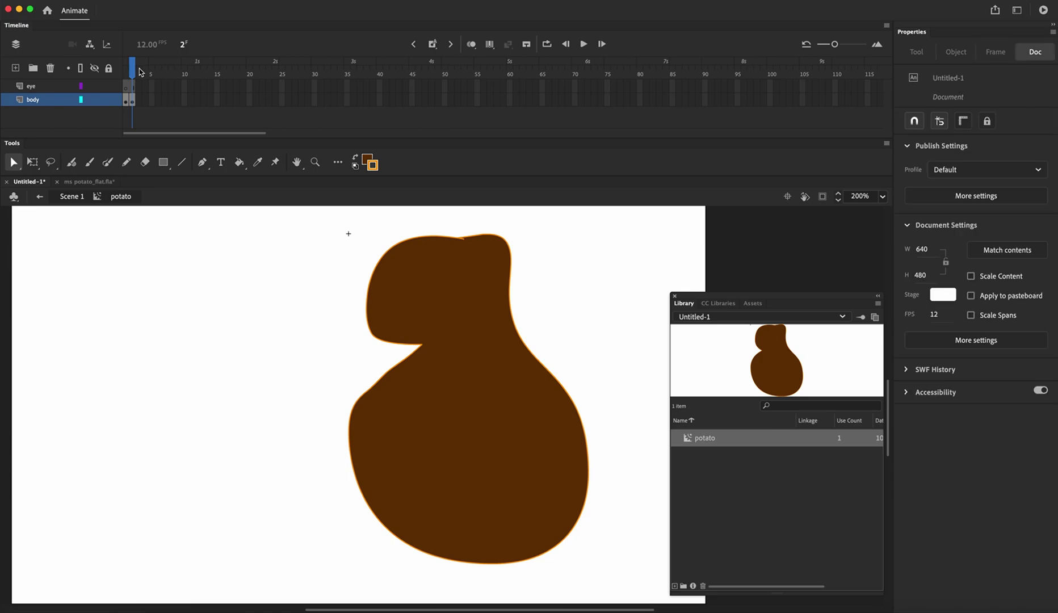
key("F6")
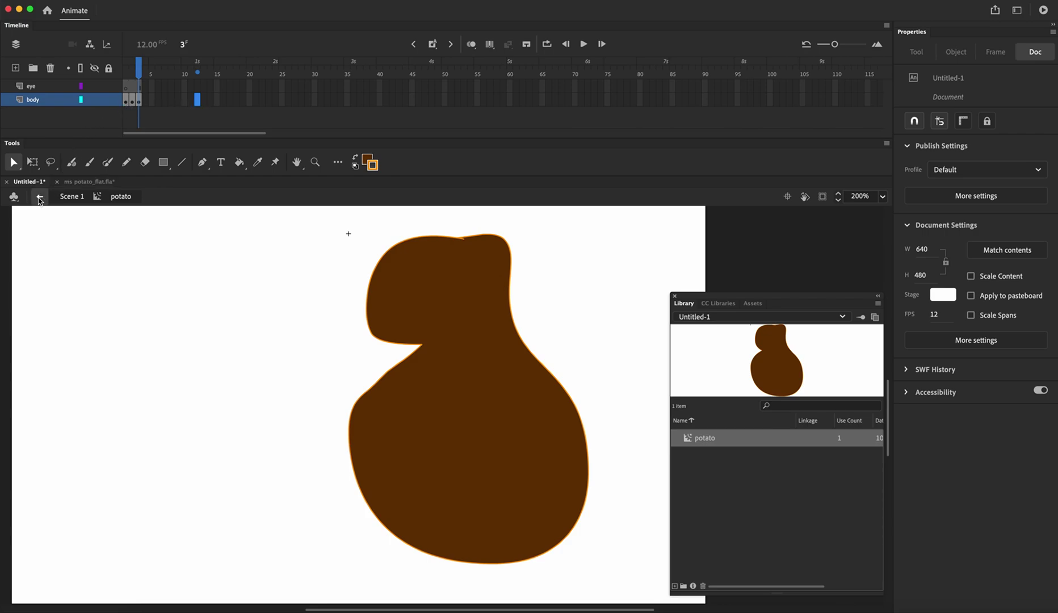
left_click(41, 198)
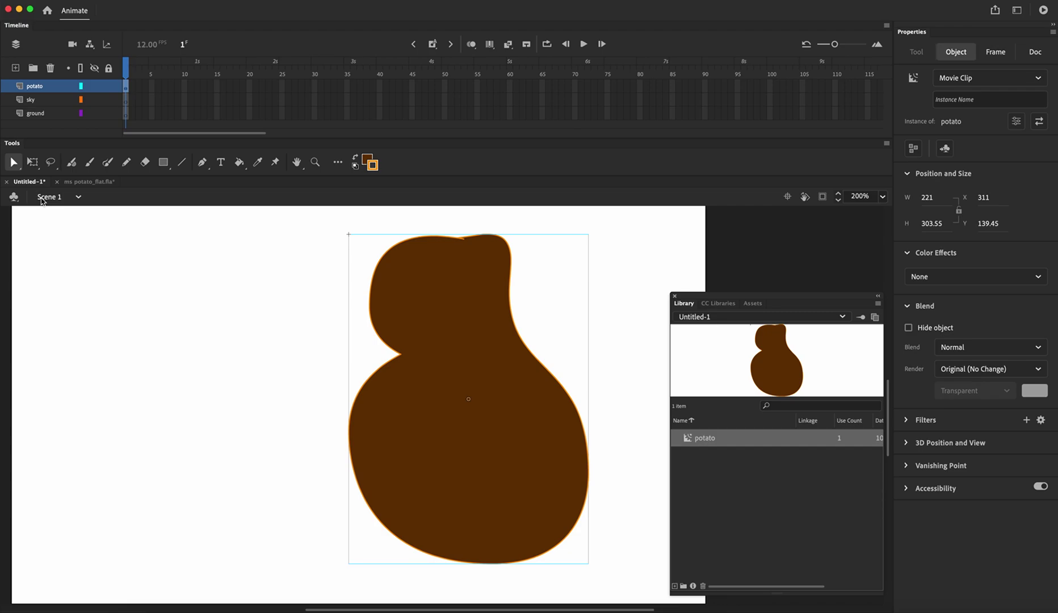
Step: Extend the sky layer's frames through frame 12 and return to frame 1
left_click(126, 104)
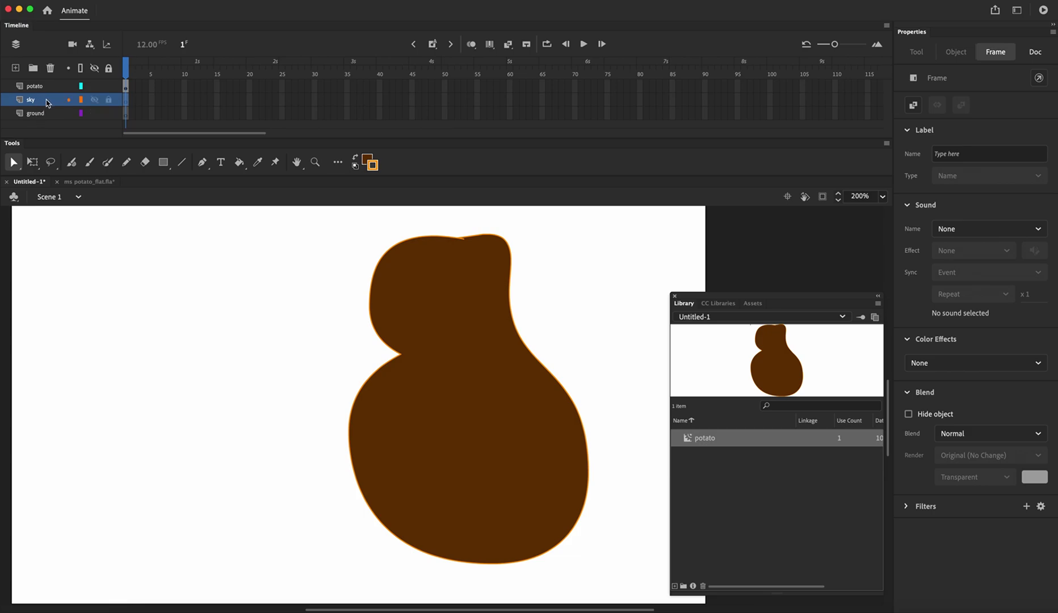
left_click(197, 101)
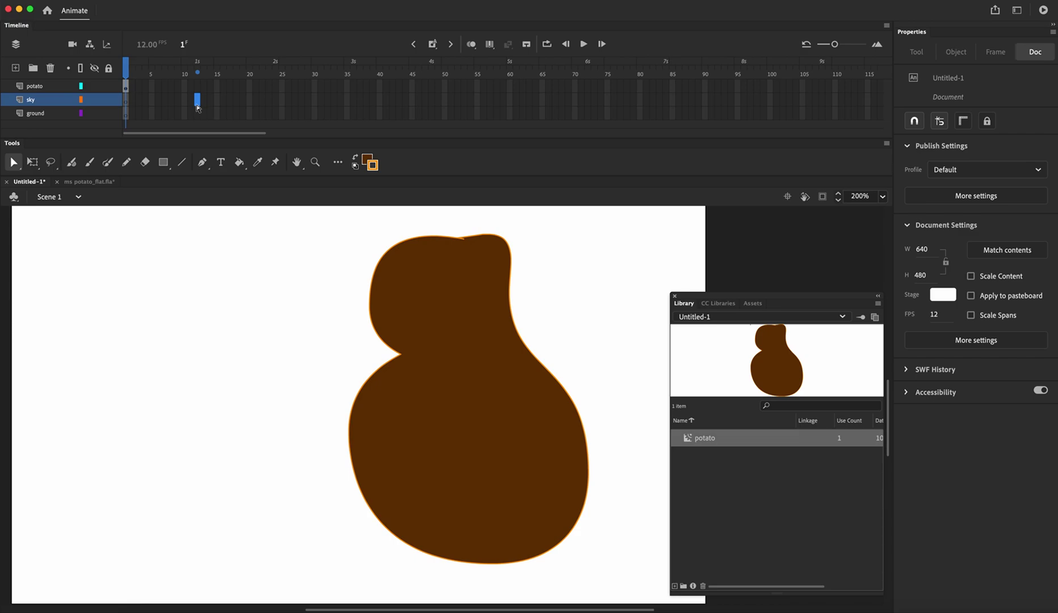
key("F5")
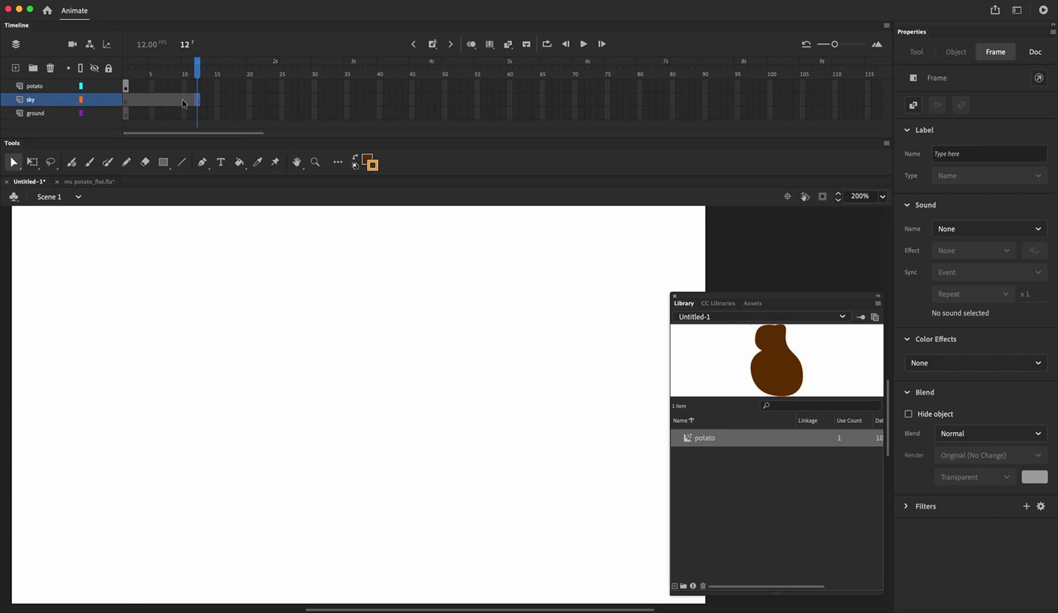
right_click(196, 102)
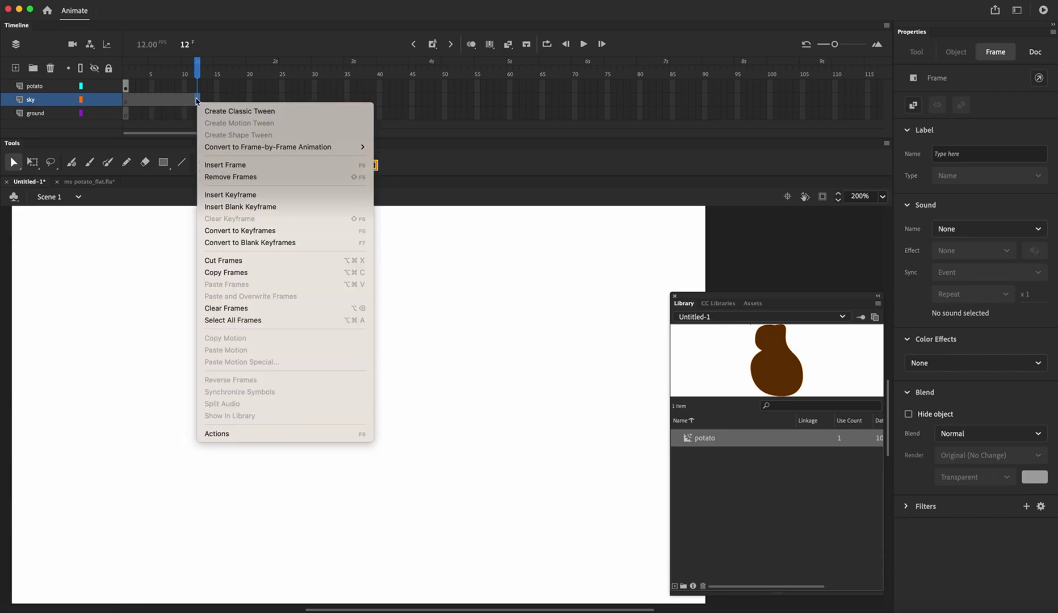
left_click(196, 101)
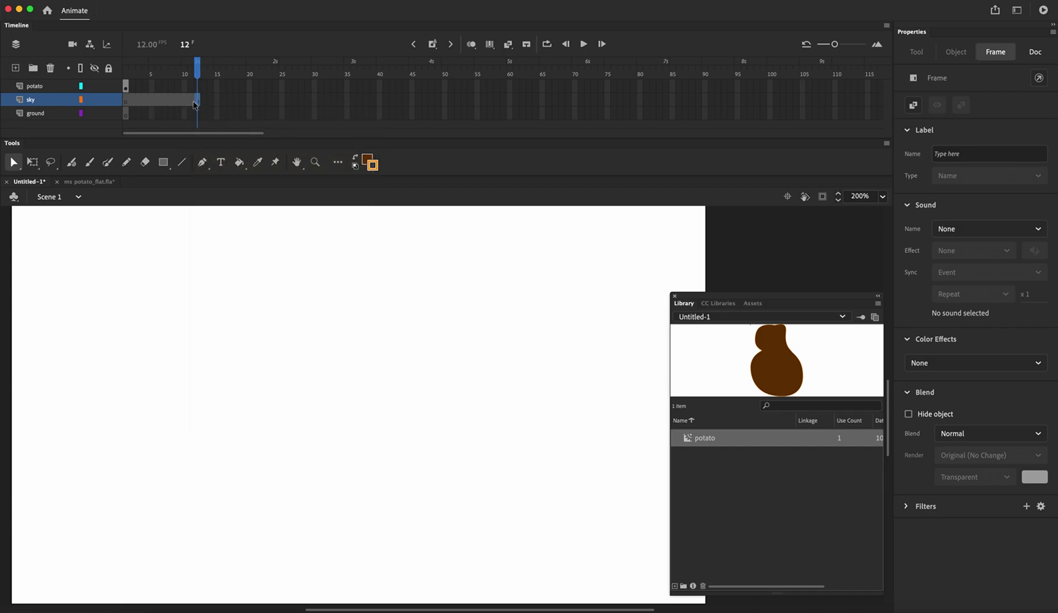
left_click(126, 102)
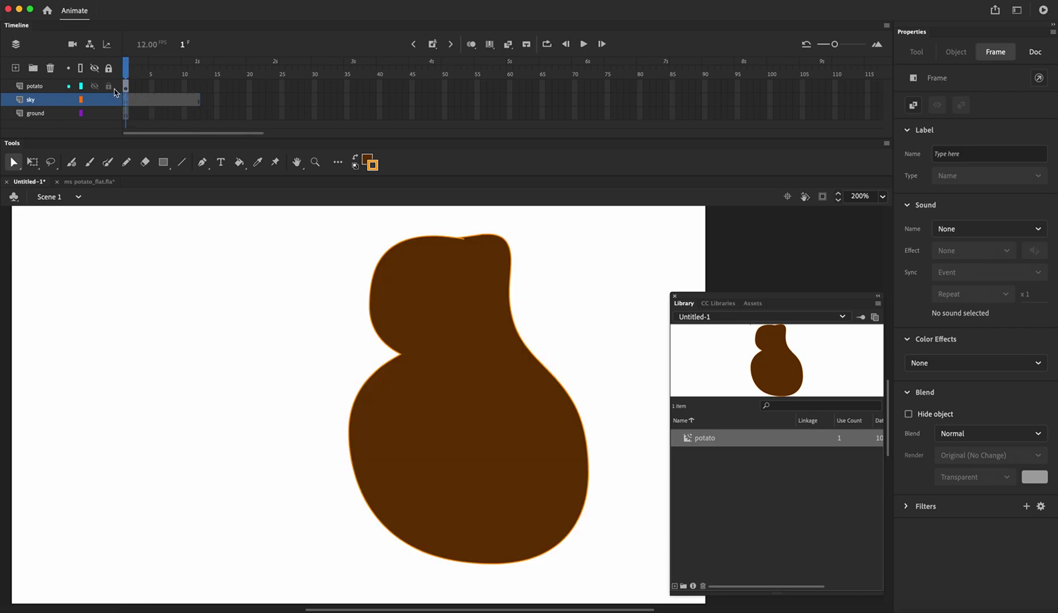
Step: Hide the potato layer and cover the whole stage on the sky layer with a #33FFFF rectangle without a stroke
left_click(95, 87)
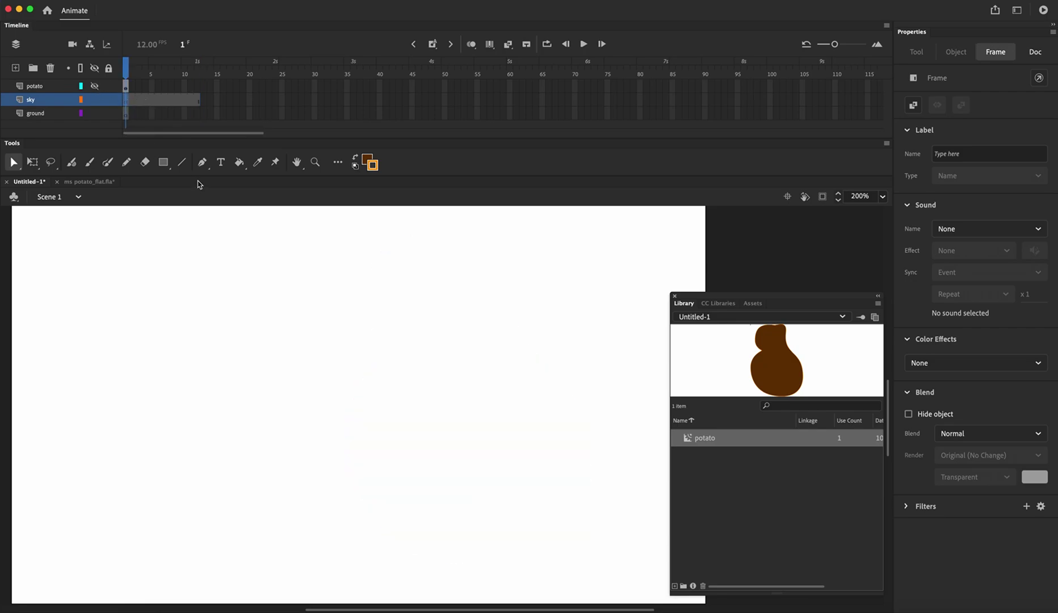
key("super+1")
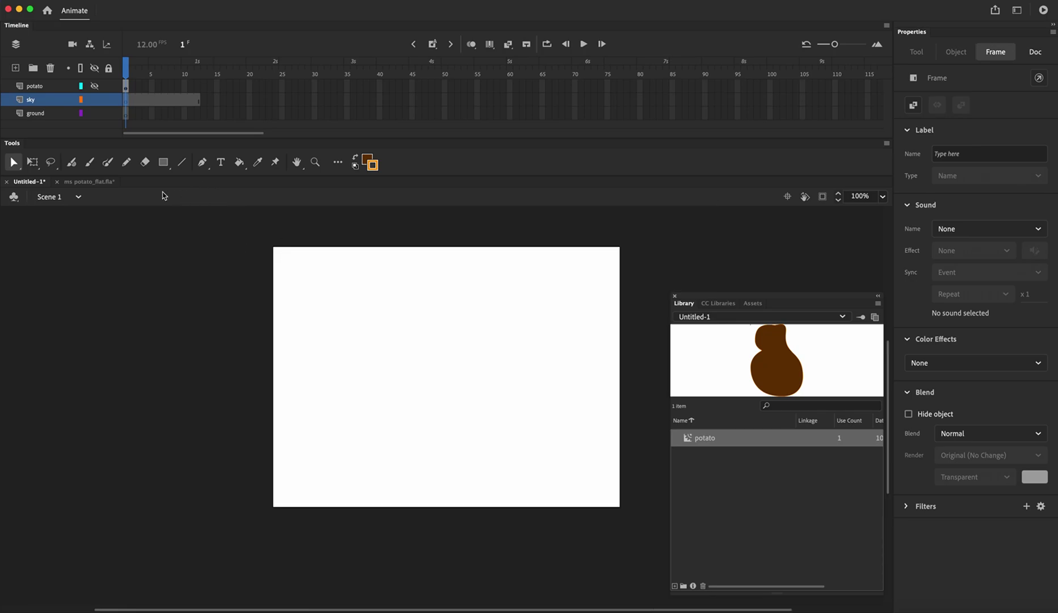
left_click(163, 162)
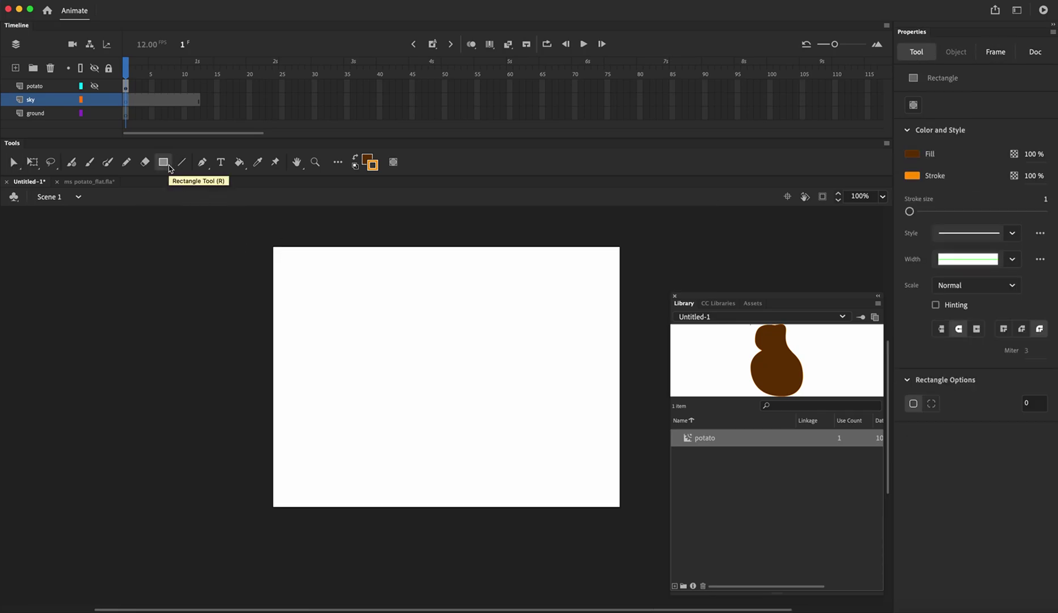
left_click(373, 165)
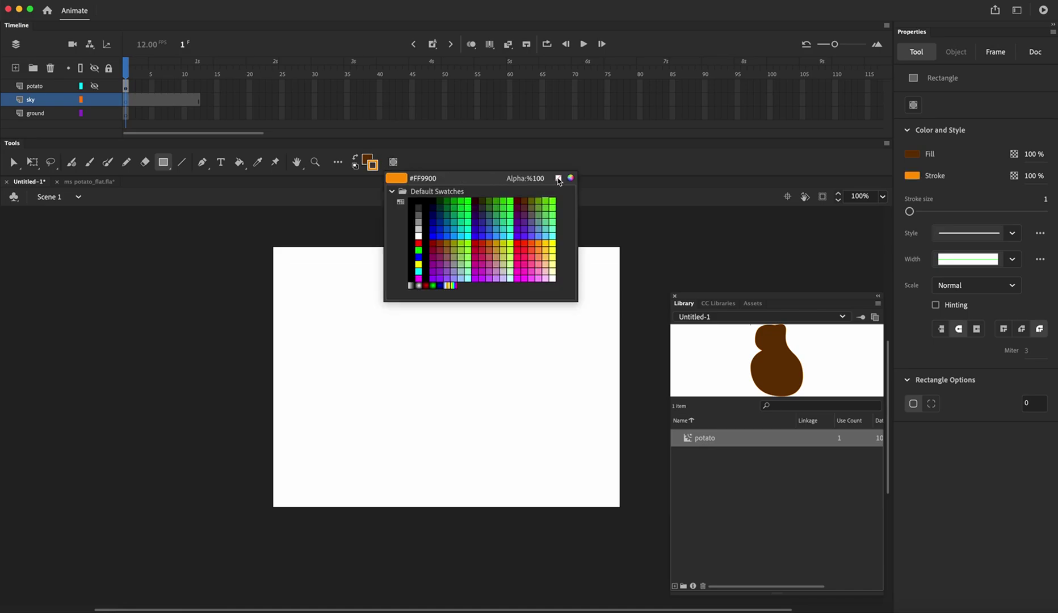
left_click(558, 179)
left_click(367, 160)
left_click(513, 233)
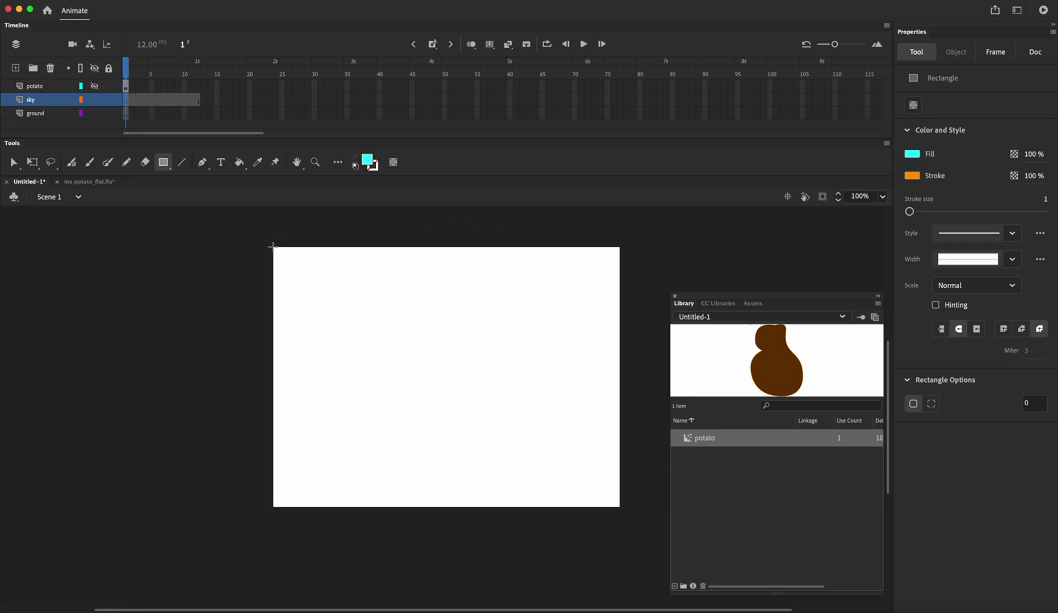
left_click_drag(273, 247, 621, 508)
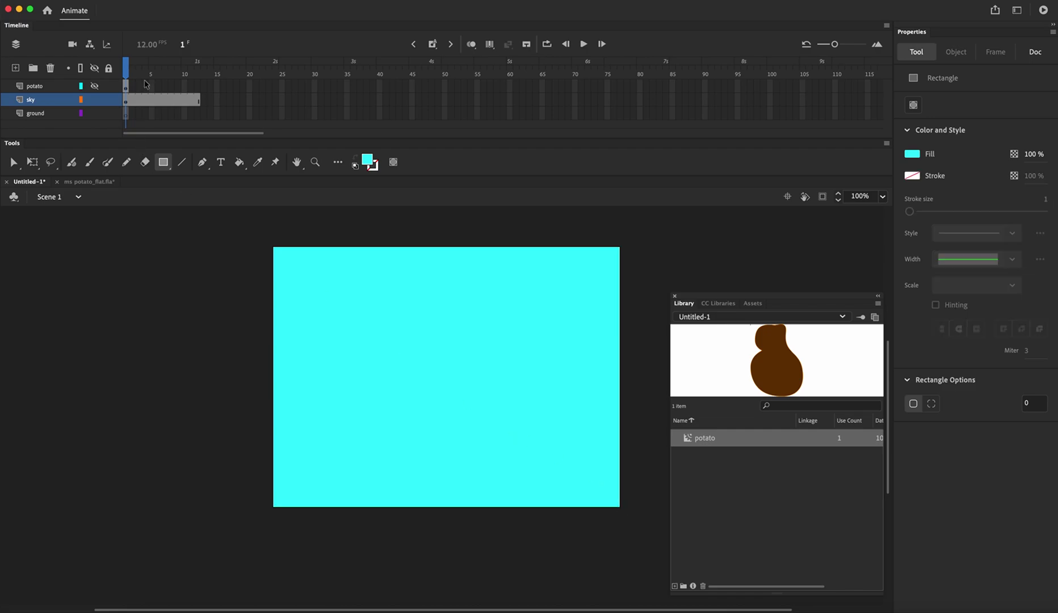
left_click_drag(127, 67, 202, 86)
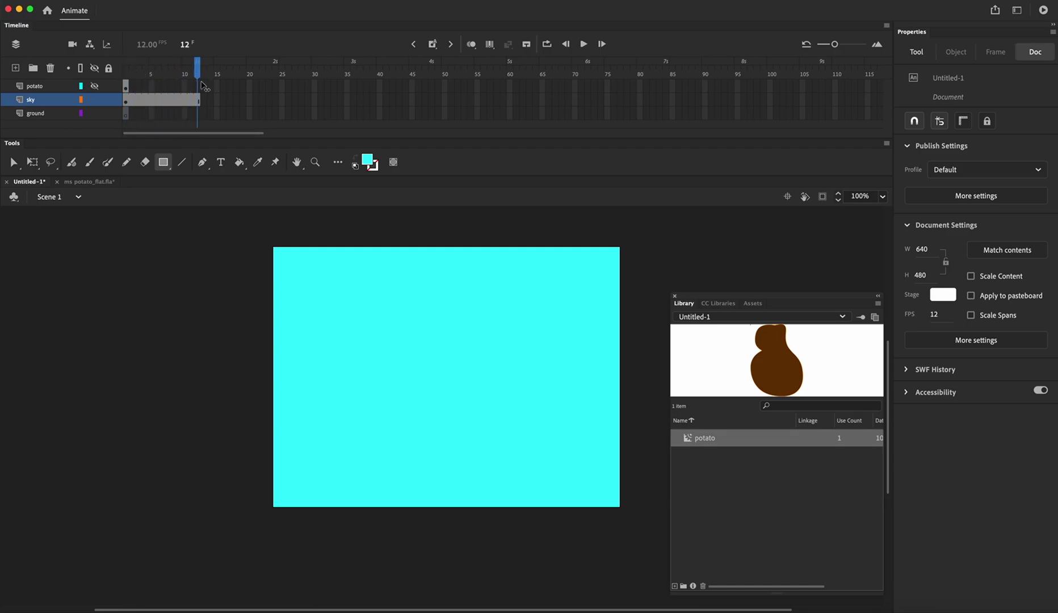
Step: Paint a closed bright green ground outline around the lower part of the stage on ground frame 1 with the Classic Brush
left_click(127, 114)
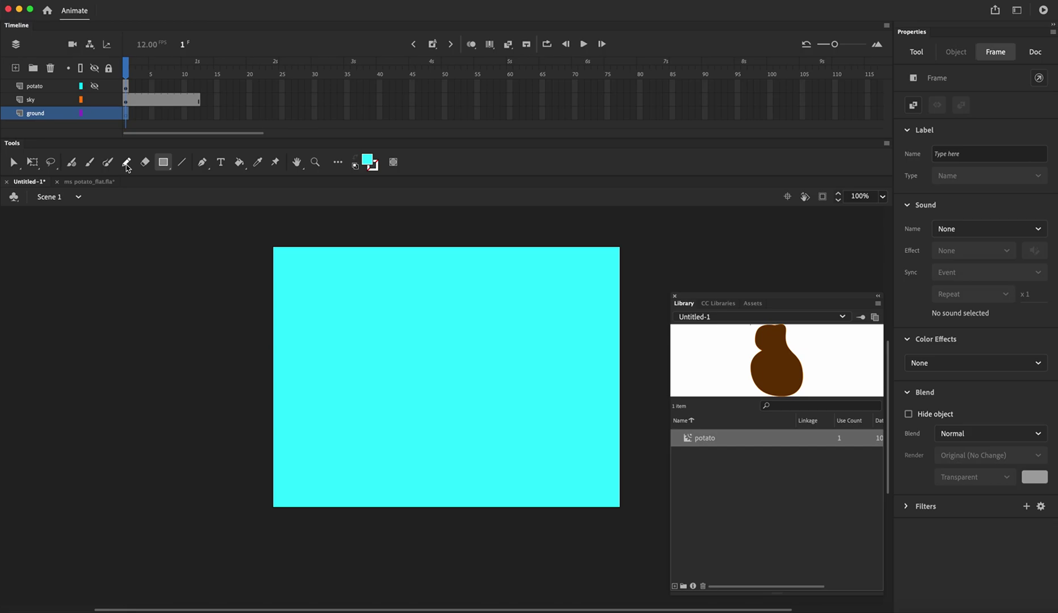
left_click(89, 164)
left_click(368, 162)
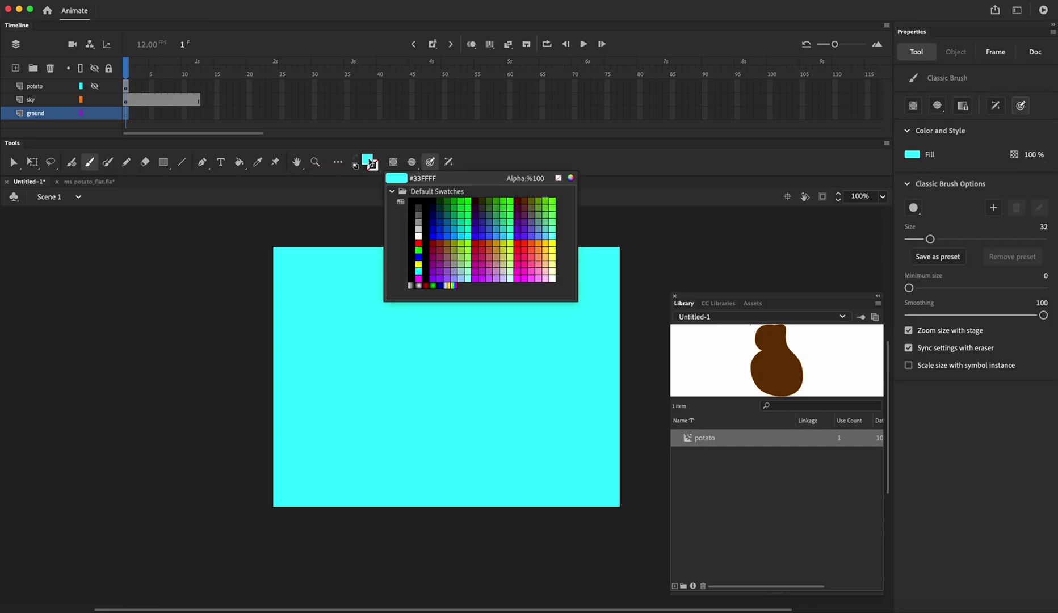
left_click(465, 200)
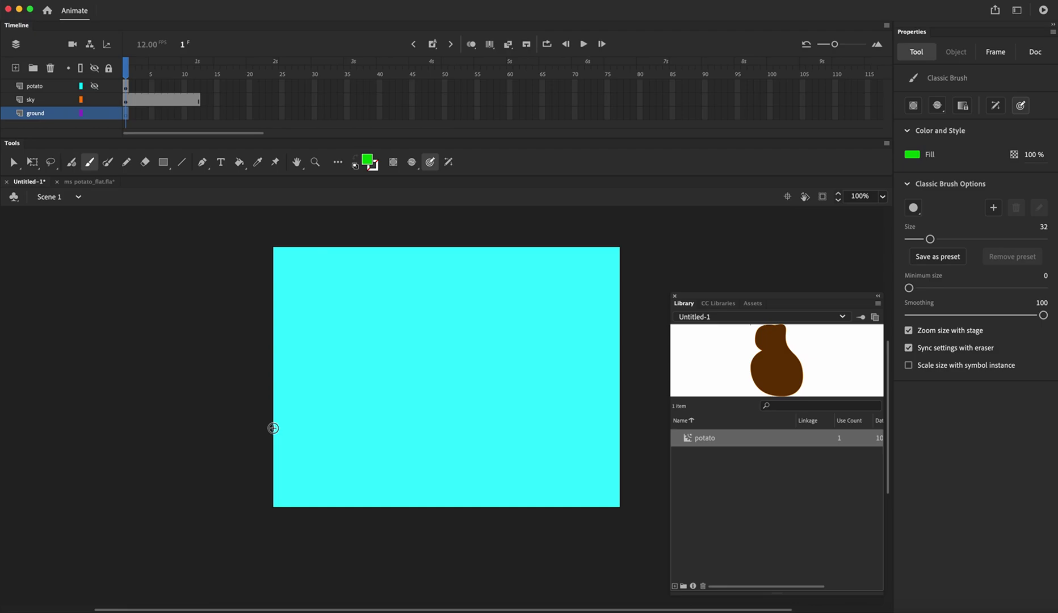
mouse_move(274, 428)
left_mouse_down()
mouse_move(478, 448)
mouse_move(545, 435)
mouse_move(620, 396)
mouse_move(620, 499)
mouse_move(277, 507)
mouse_move(271, 431)
left_mouse_up()
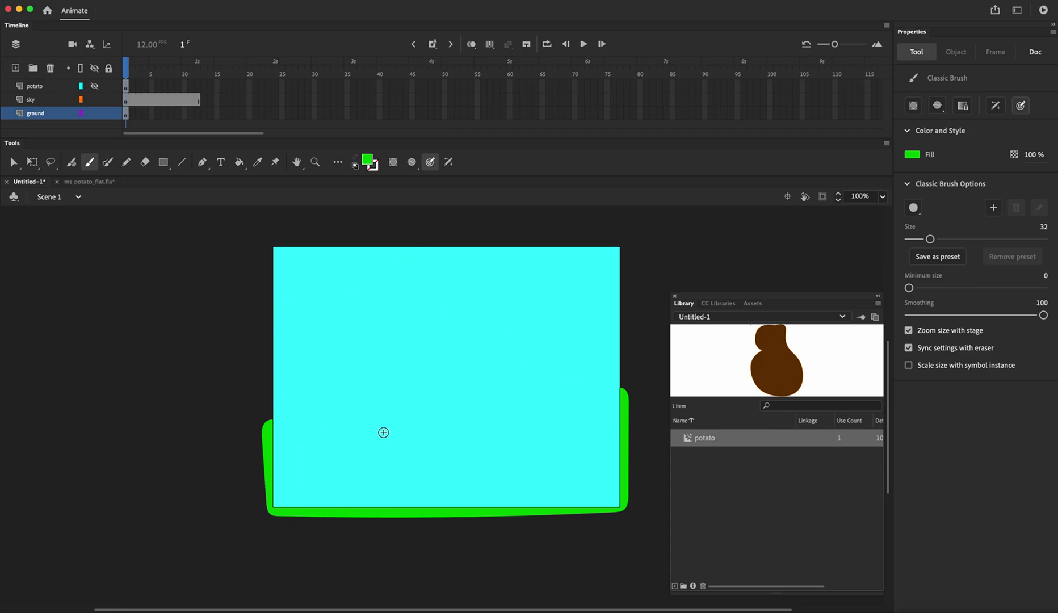
Step: Move the ground layer above the sky layer and select its first frame
left_click(42, 115)
left_click_drag(42, 101, 43, 101)
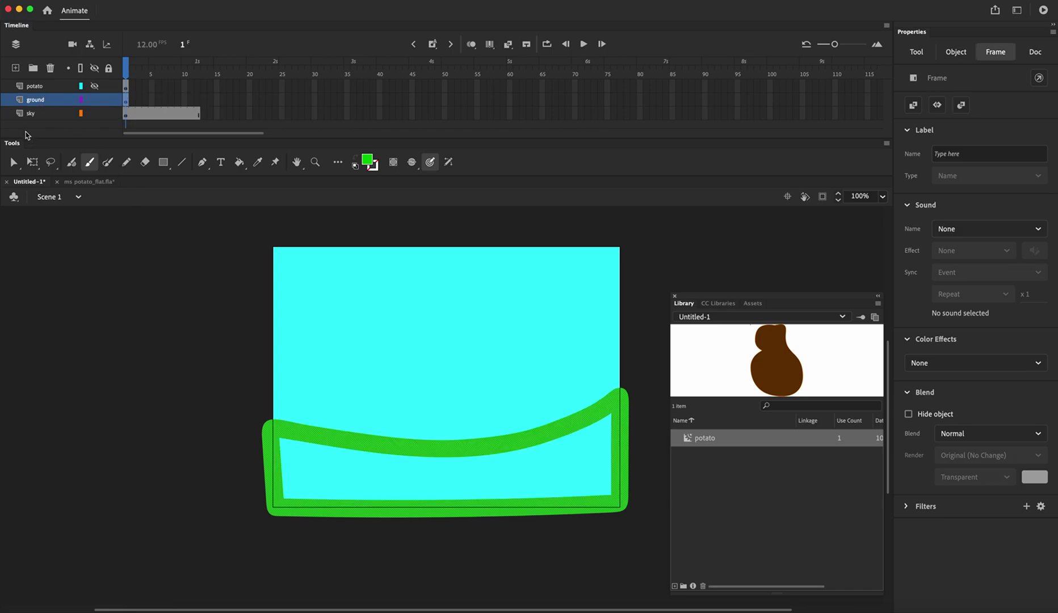
left_click_drag(126, 117, 126, 104)
Step: Try to fill the inside of the ground outline with green using the Paint Bucket, undoing each fill
left_click(238, 163)
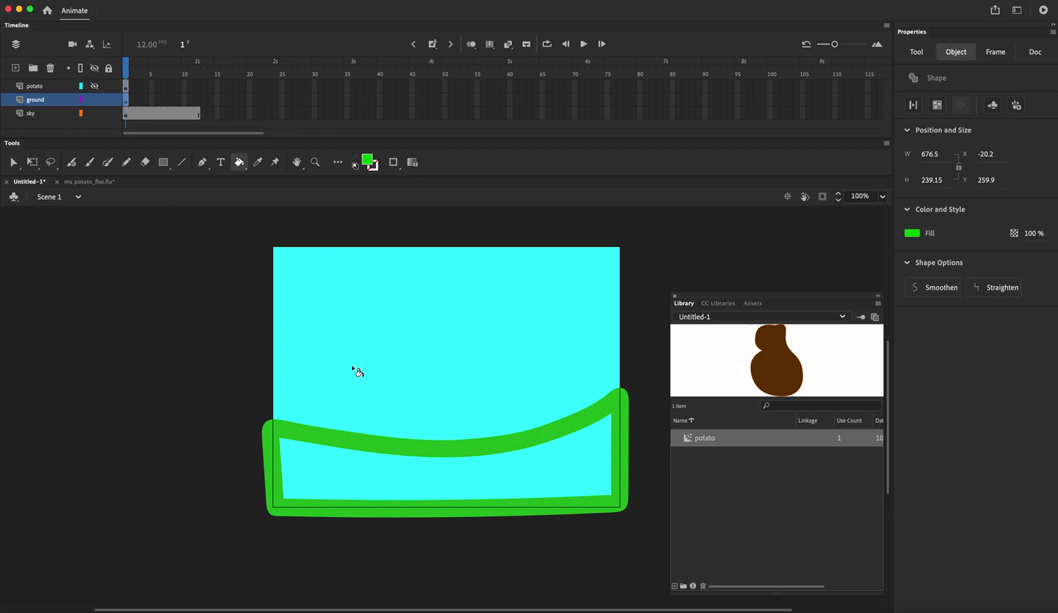
left_click(410, 492)
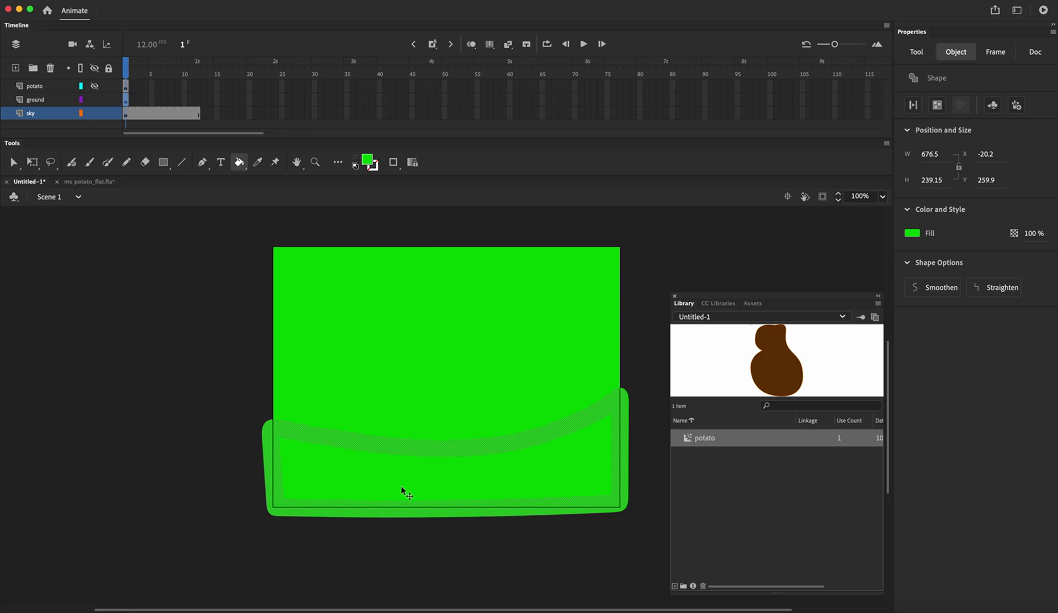
key("super+z")
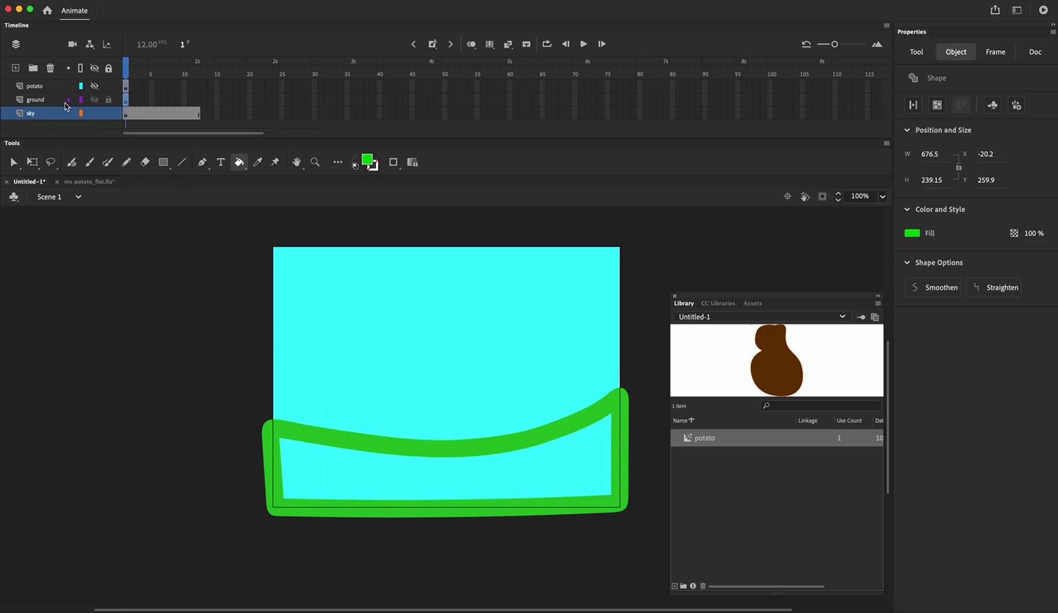
left_click(123, 100)
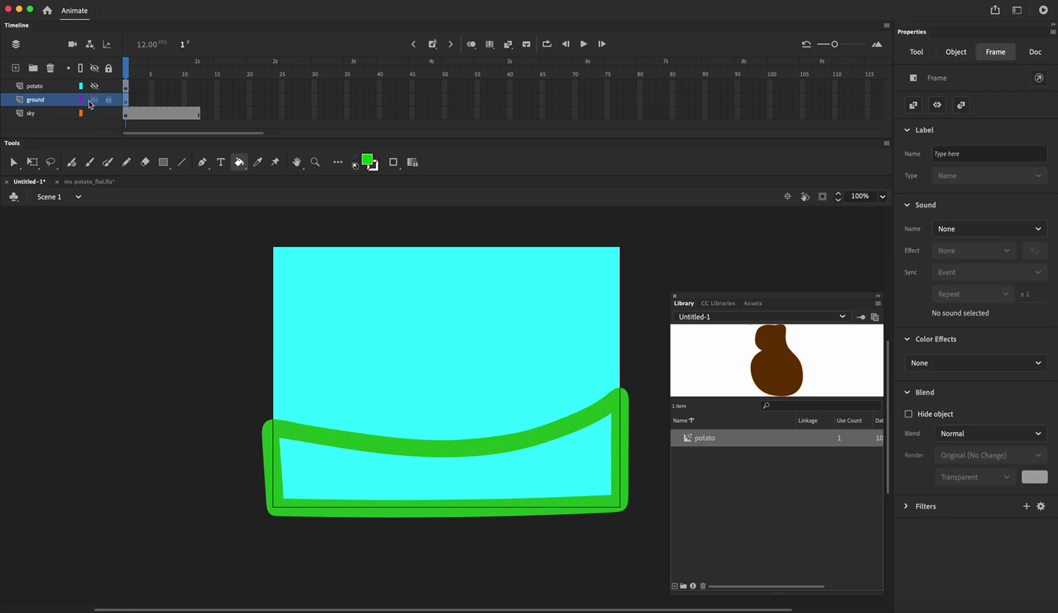
left_click(336, 486)
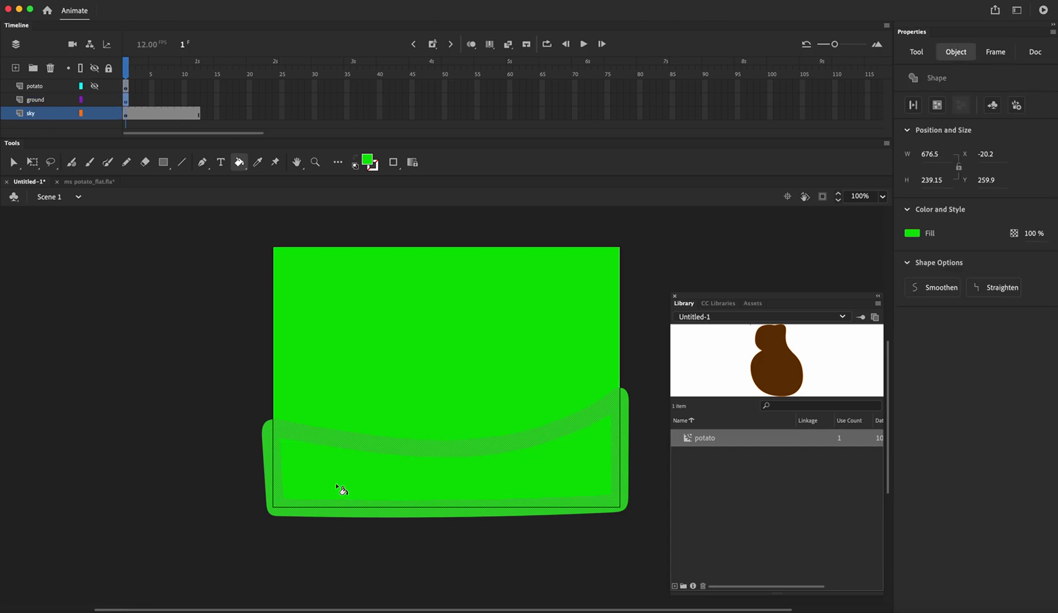
key("super+z")
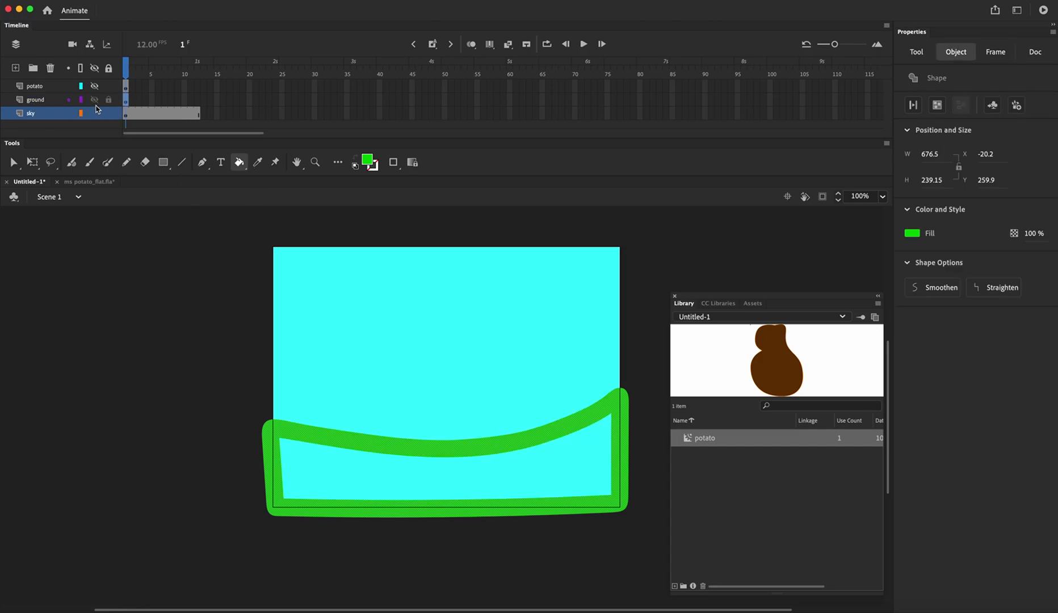
Step: Lock the sky layer and fill the inside of the ground outline with green on the ground layer
left_click(110, 117)
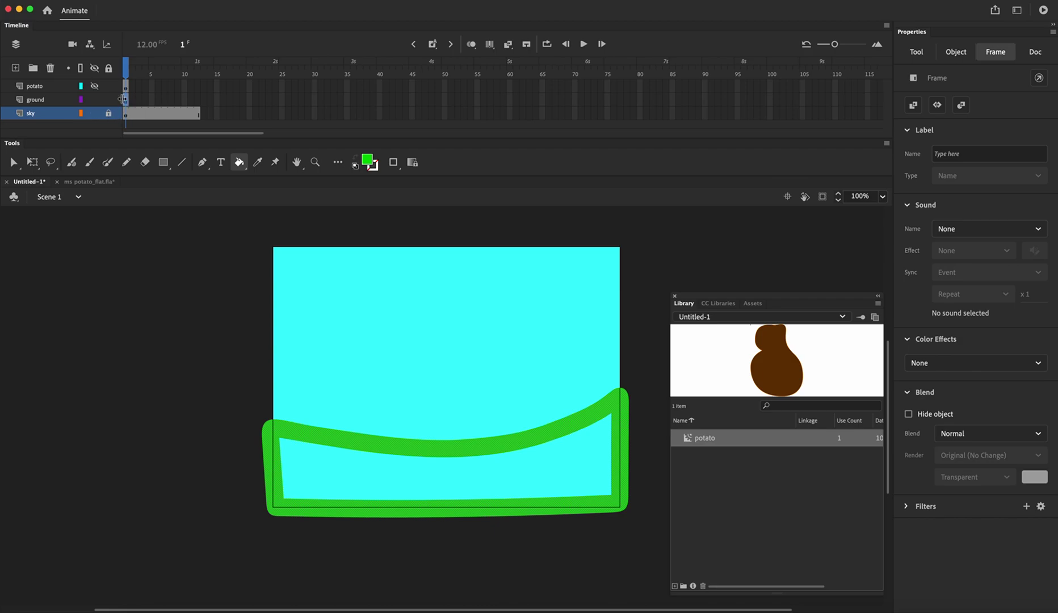
left_click(128, 101)
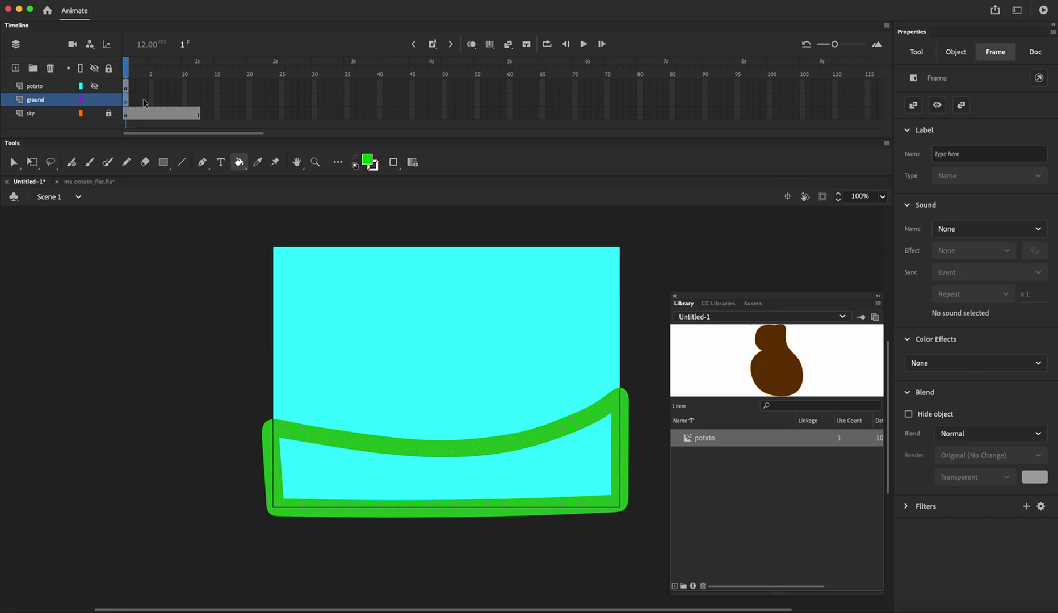
left_click(353, 480)
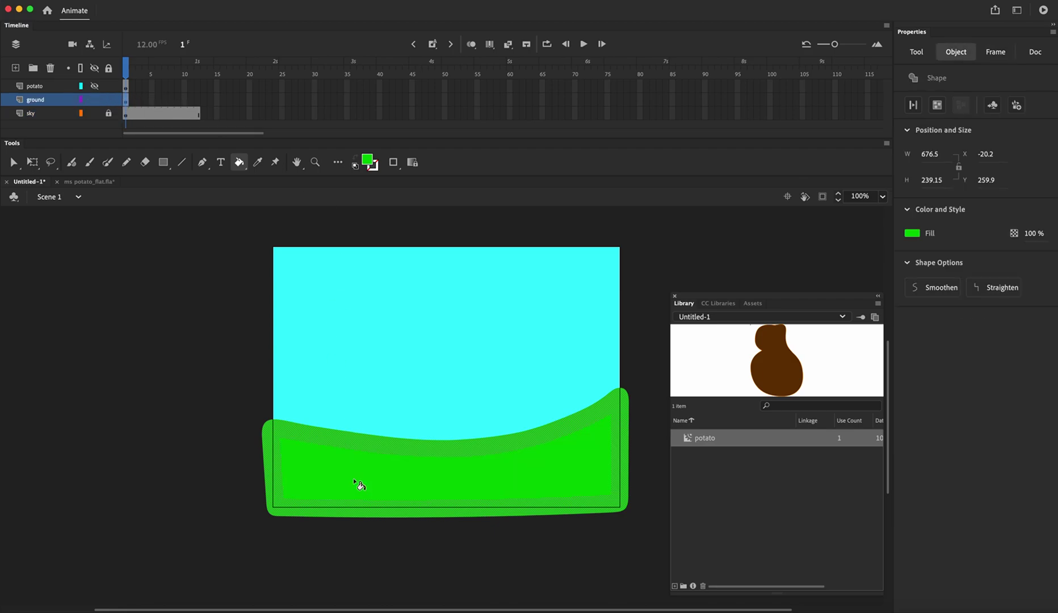
Step: Extend the ground layer through frame 12, preview the timeline from frame 1, and show the potato layer again
left_click(139, 70)
mouse_move(139, 70)
left_mouse_down()
mouse_move(206, 70)
mouse_move(121, 71)
left_mouse_up()
left_click(198, 100)
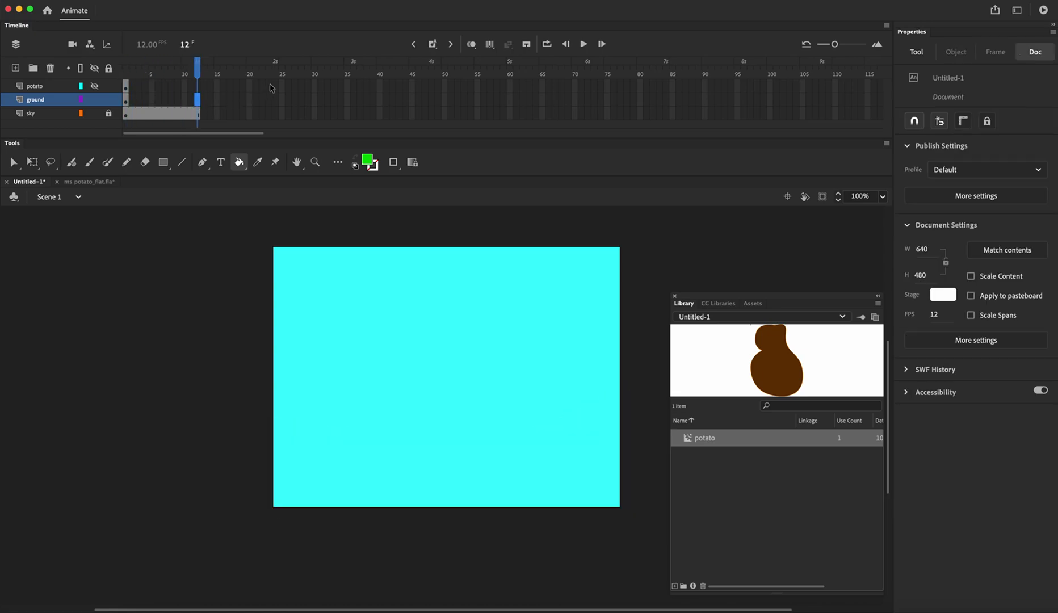
key("F5")
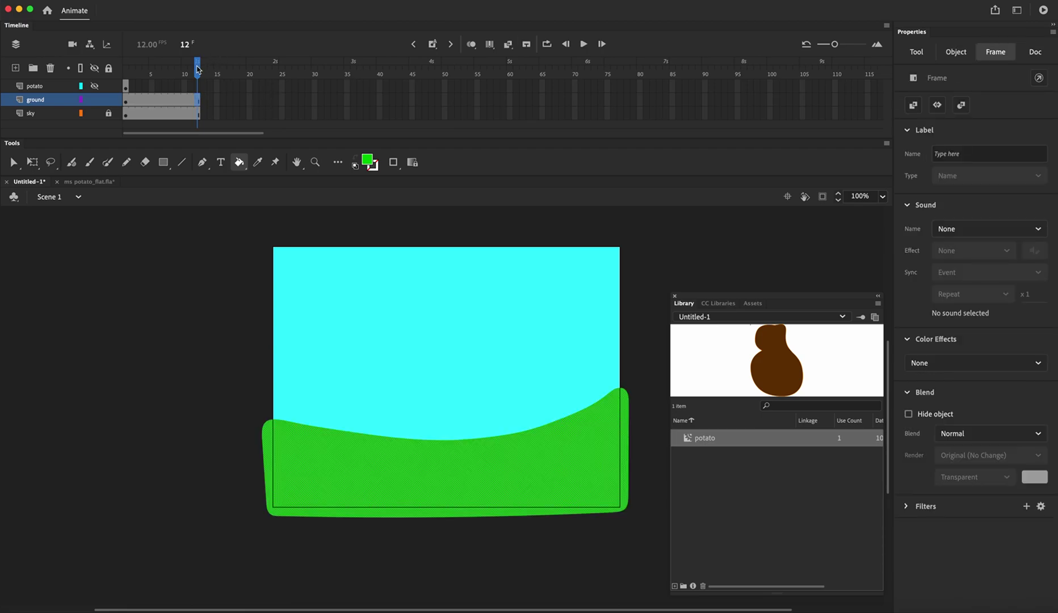
left_click_drag(198, 69, 128, 73)
key("Return")
left_click(124, 84)
left_click(95, 86)
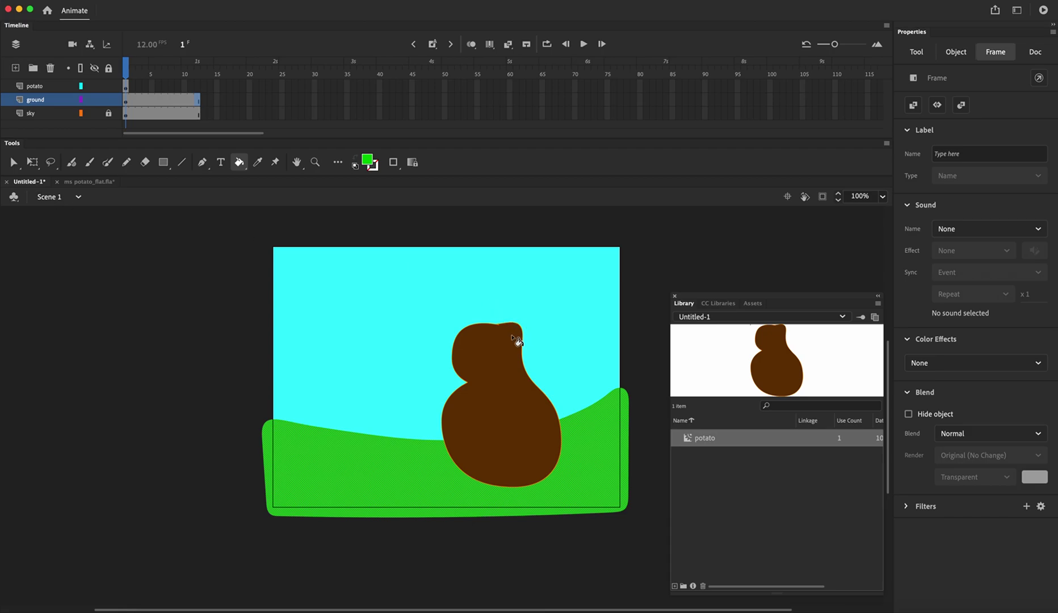
Step: Try to move the brown body shape on frame 3 inside the potato movie clip with the Selection tool, and undo the move
left_click(13, 162)
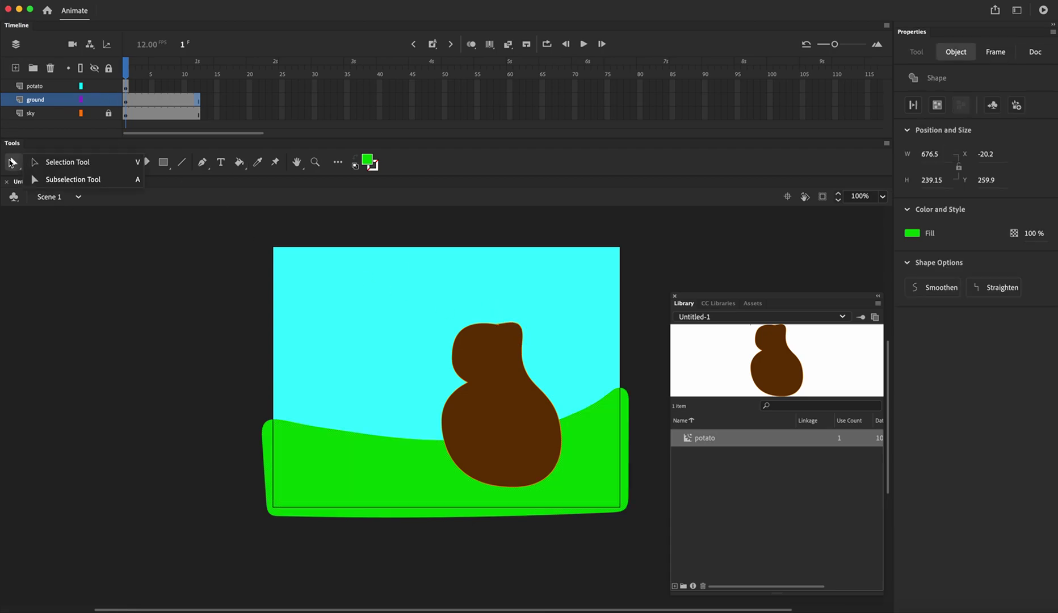
left_click(60, 164)
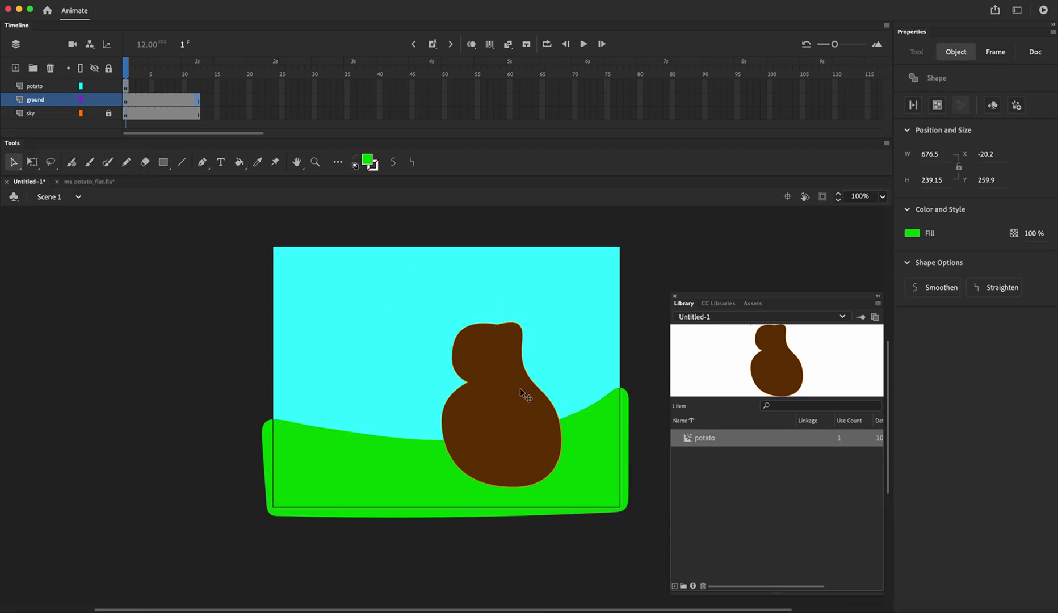
double_click(498, 368)
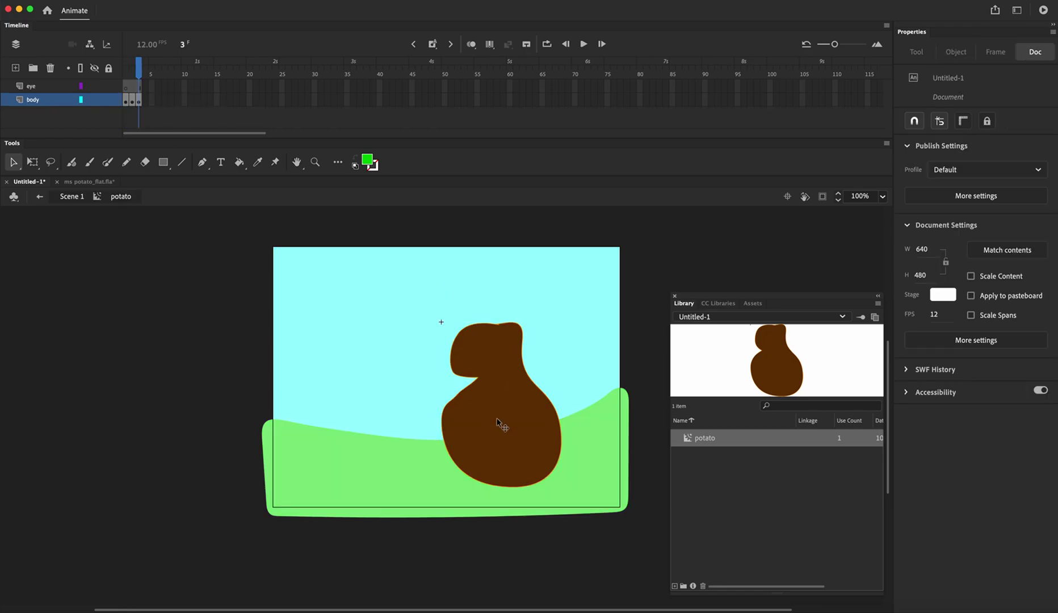
left_click_drag(501, 425, 461, 423)
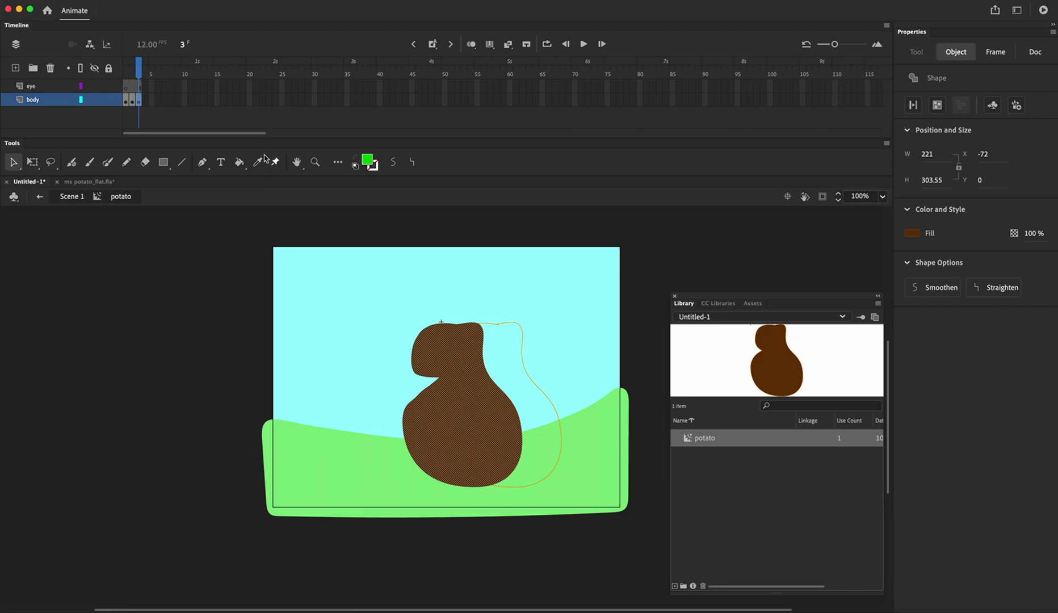
left_click(139, 70)
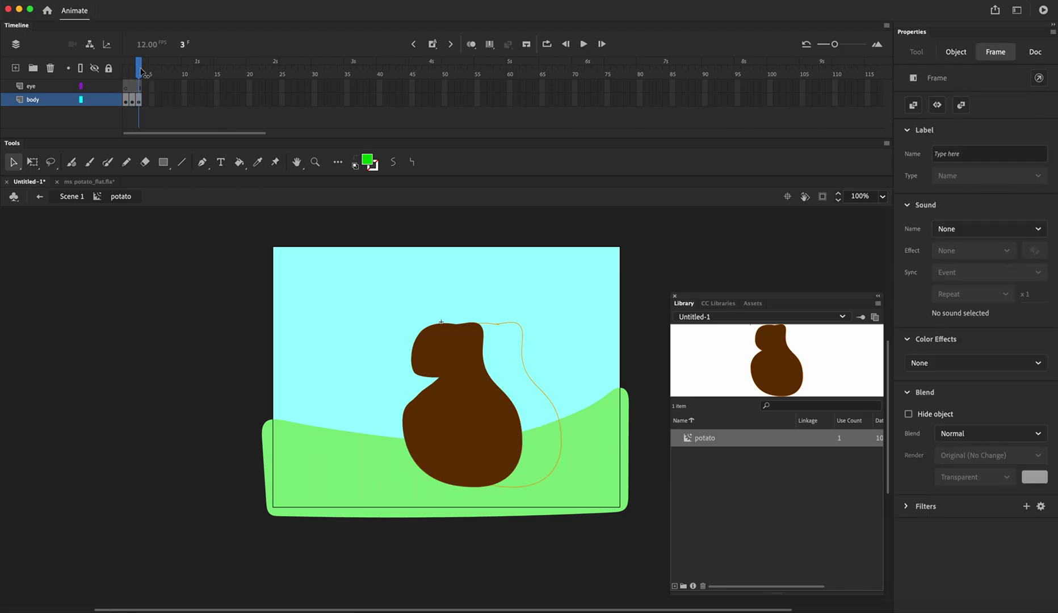
key("ctrl+z")
key("ctrl+z")
key("ctrl+z")
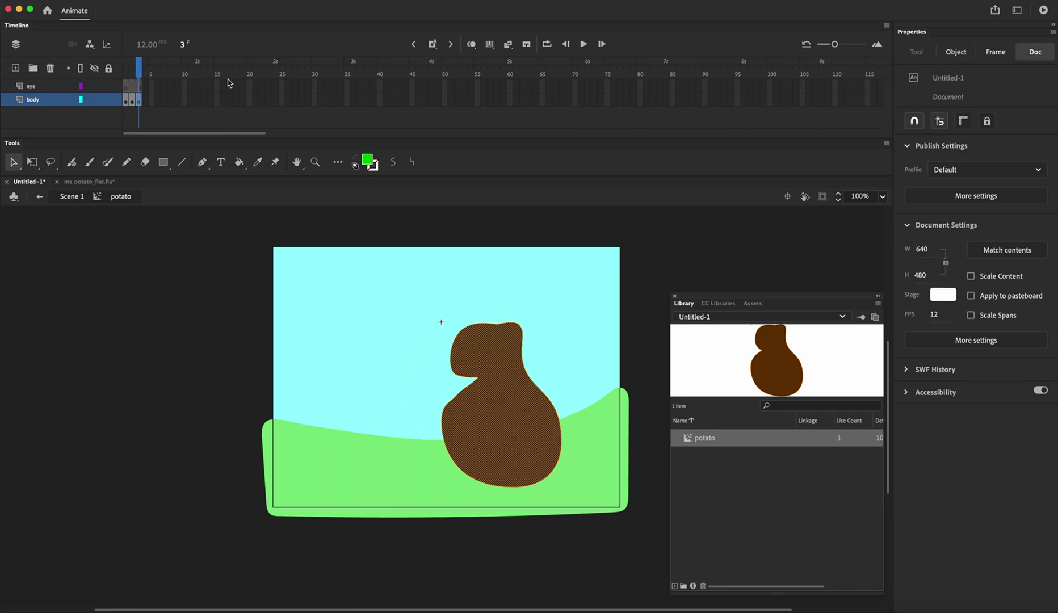
Step: Return to Scene 1 and move the potato instance on frame 1 to about X 350, Y 129
left_click(38, 197)
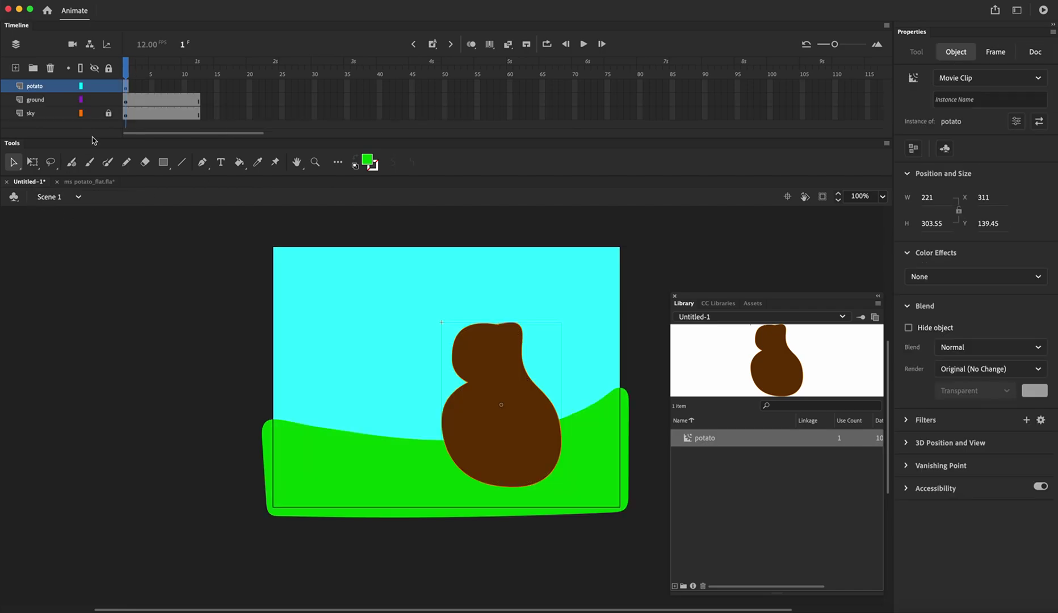
left_click(126, 88)
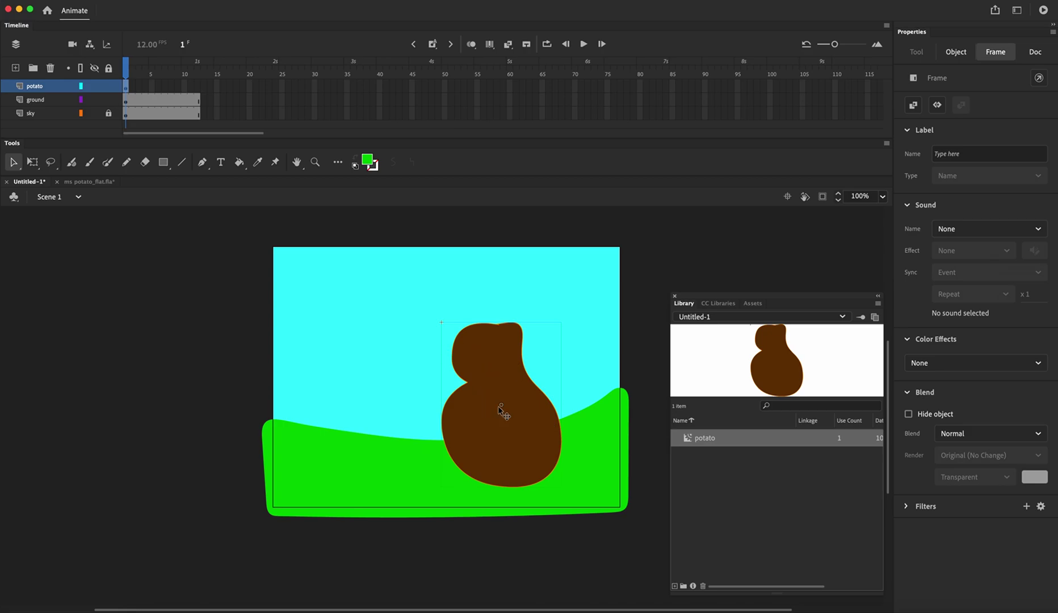
left_click_drag(521, 354, 500, 368)
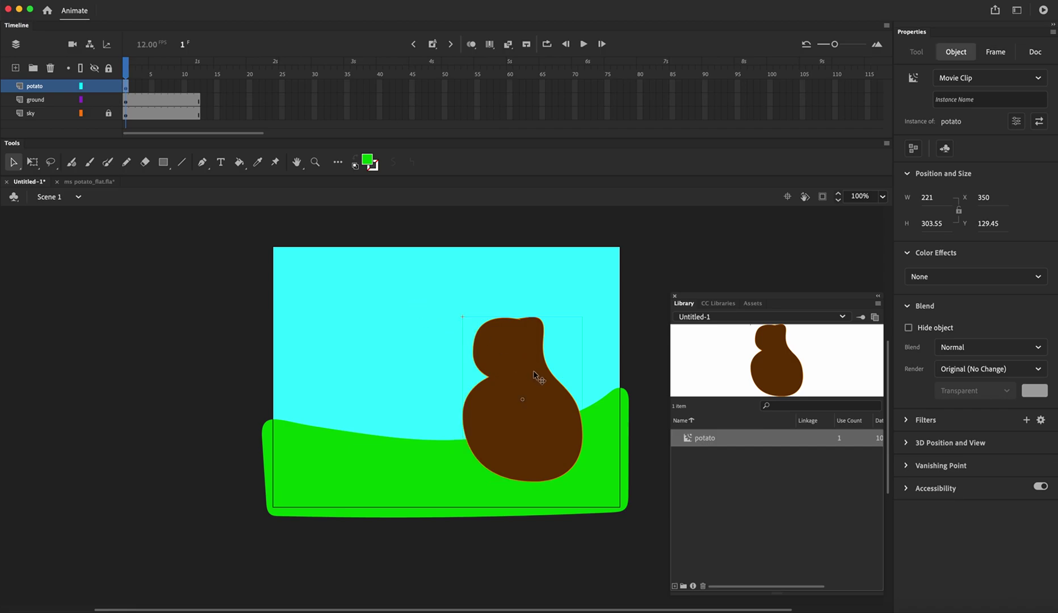
Step: Open the potato movie clip and examine the body drawings across its three frames
double_click(533, 375)
left_click(146, 75)
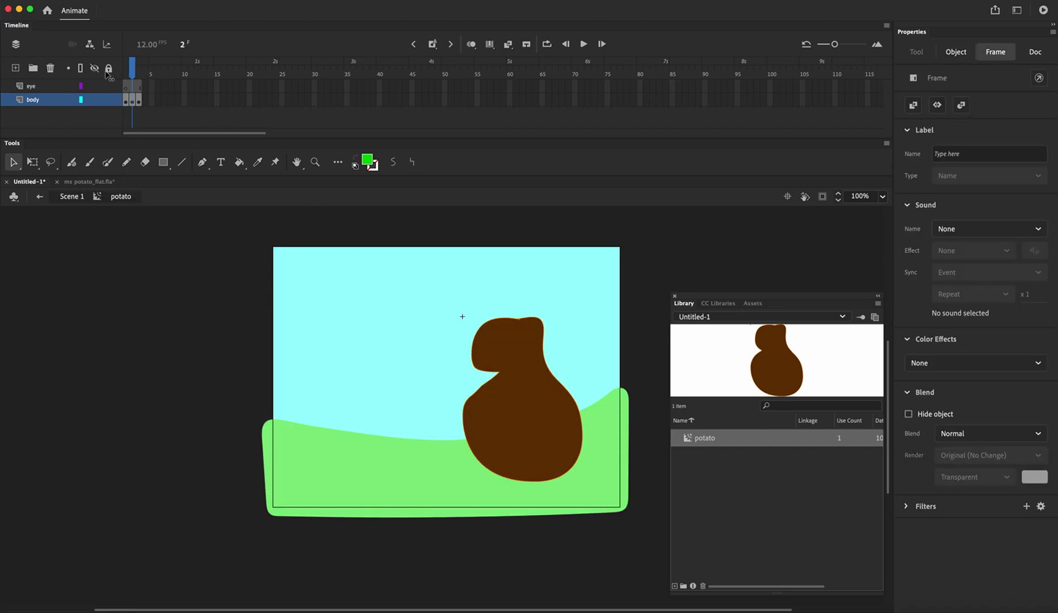
left_click(68, 120)
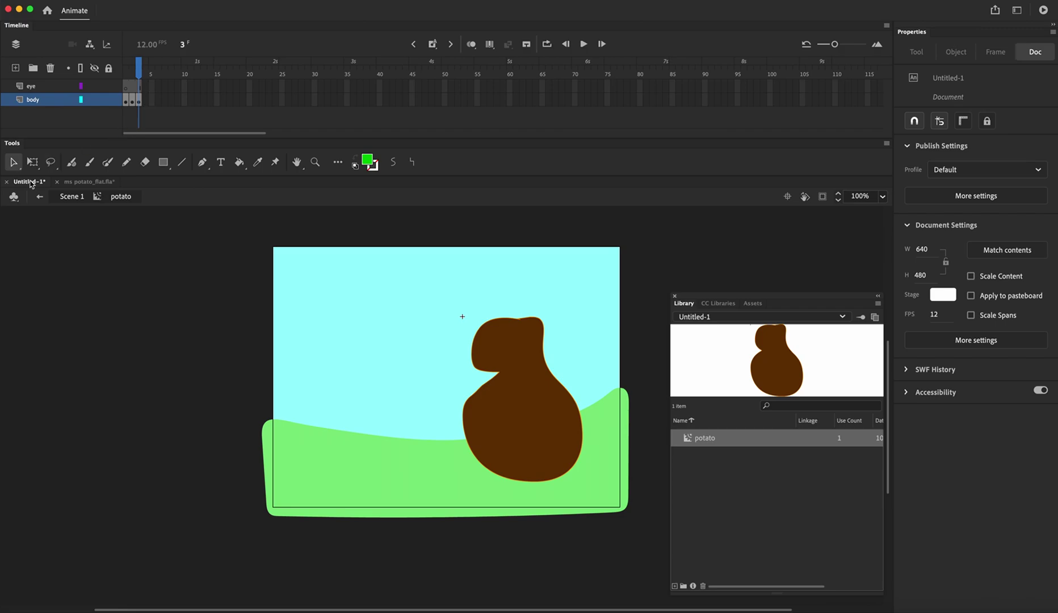
Step: Return to Scene 1 and extend the potato layer through frame 12
left_click(40, 198)
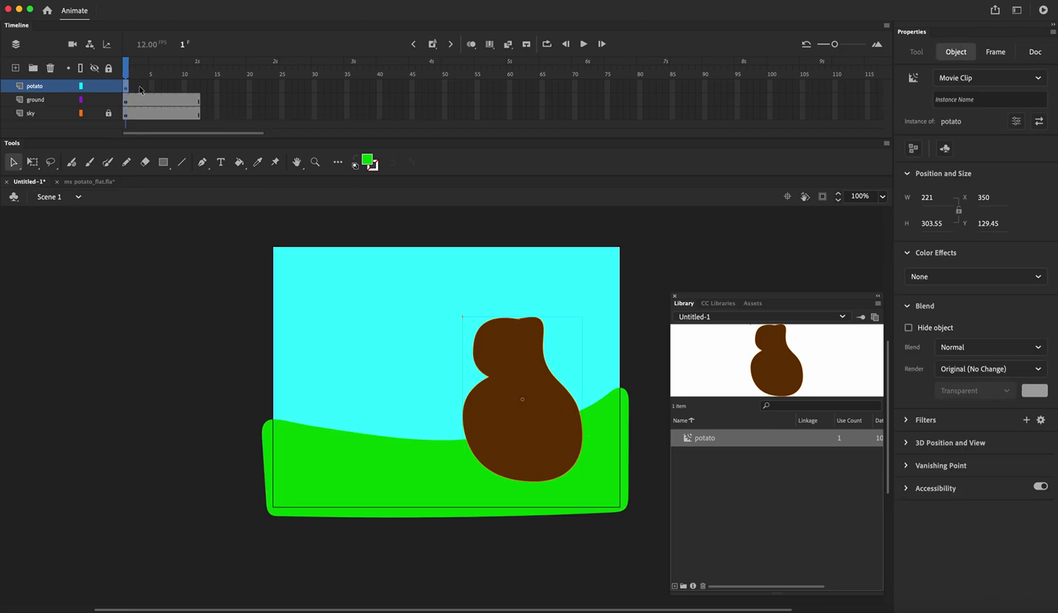
left_click(198, 88)
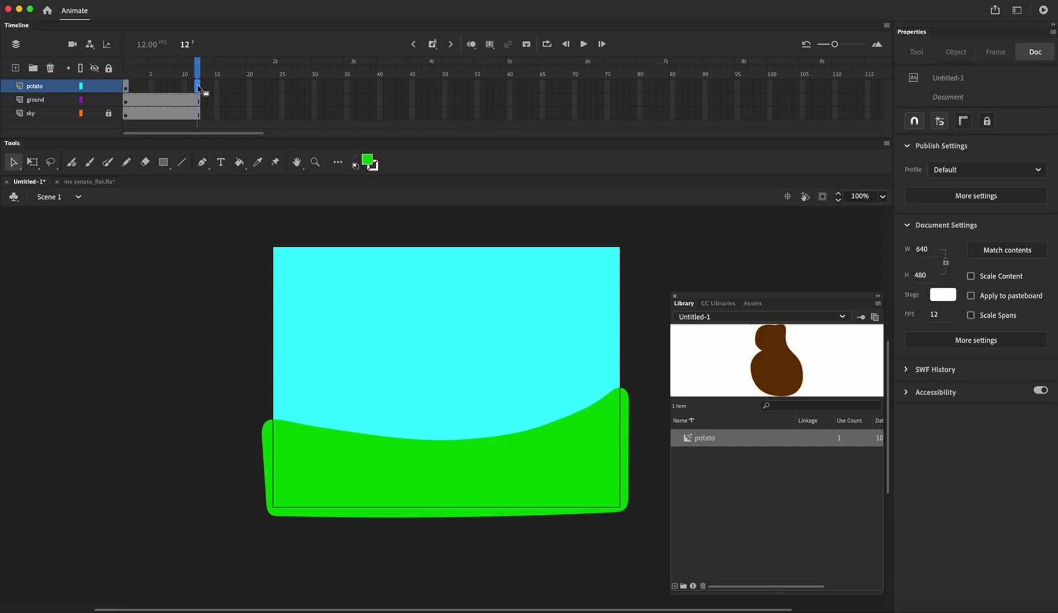
key("F5")
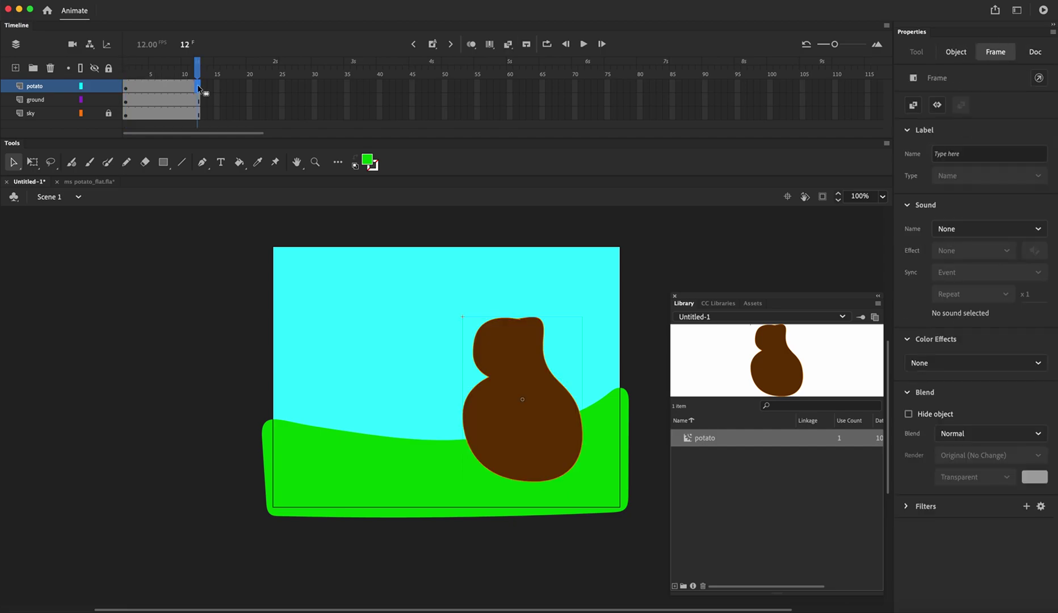
Step: Play the scene timeline from frame 1, test the movie in its own window, and close the test window
key("Return")
left_click(125, 85)
key("Return")
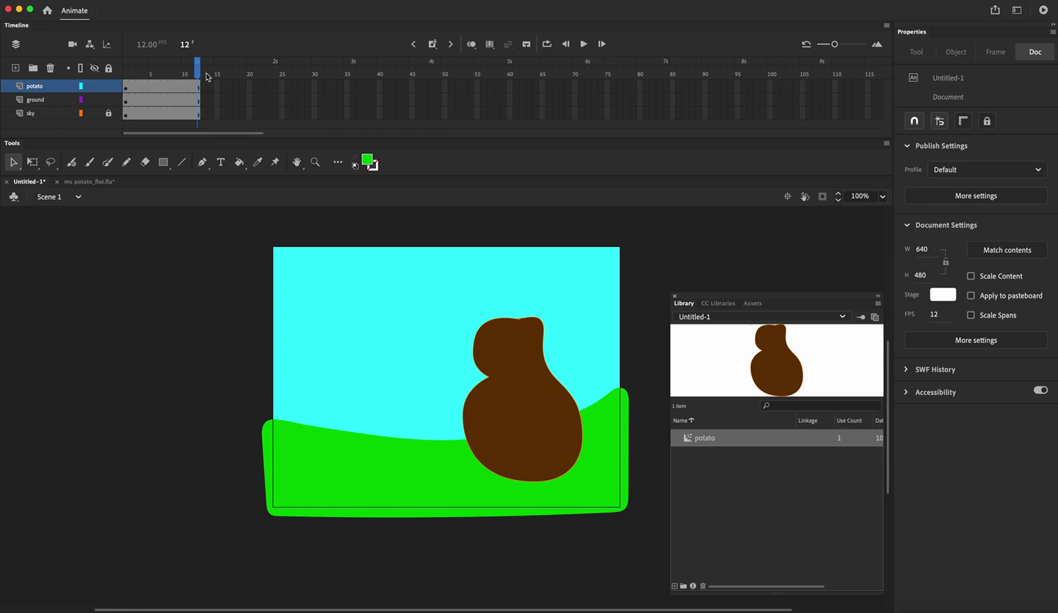
key("super+Return")
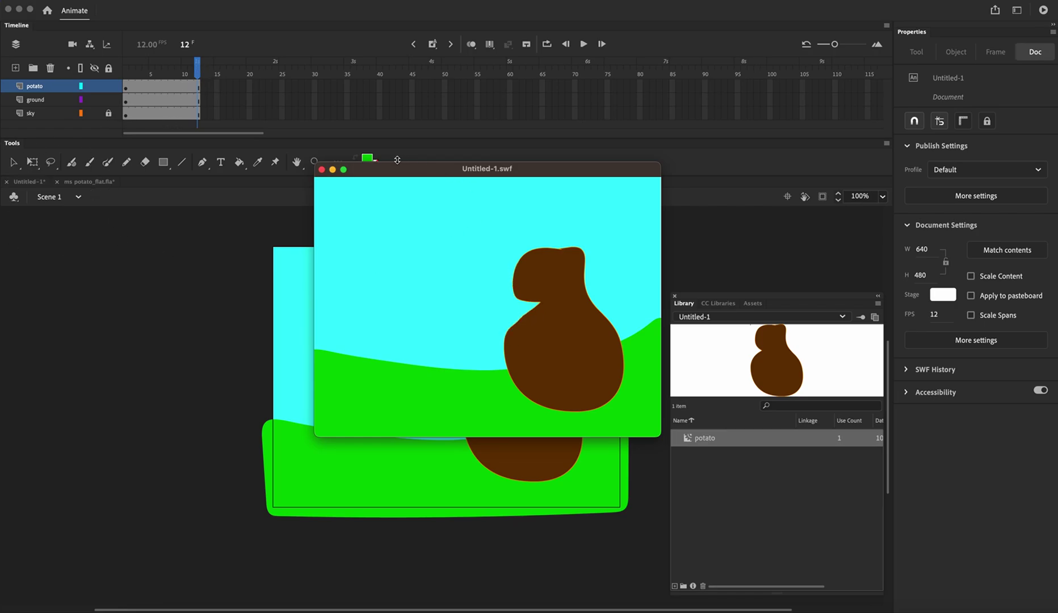
left_click(321, 169)
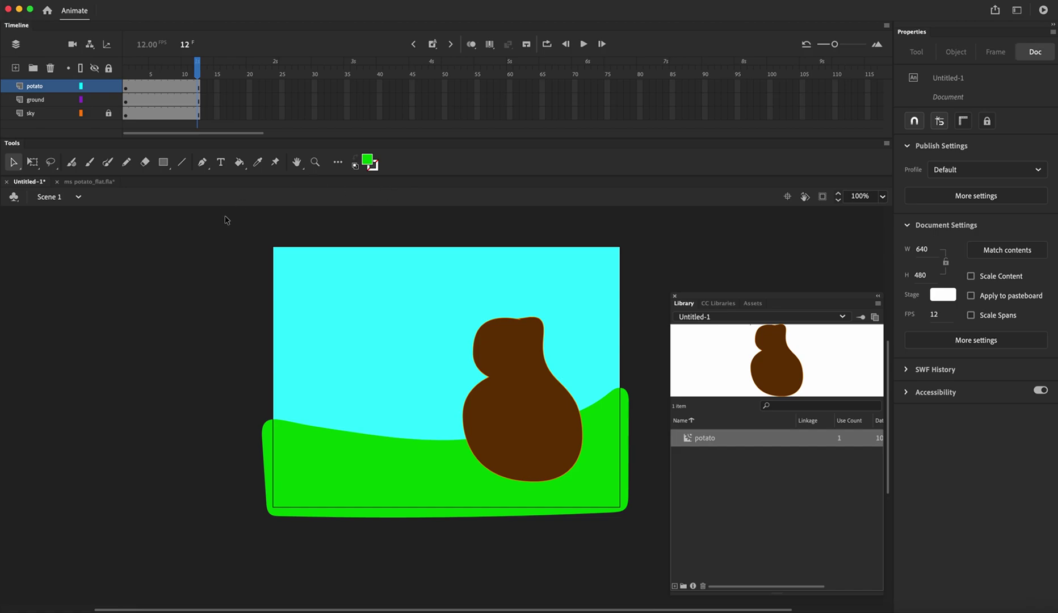